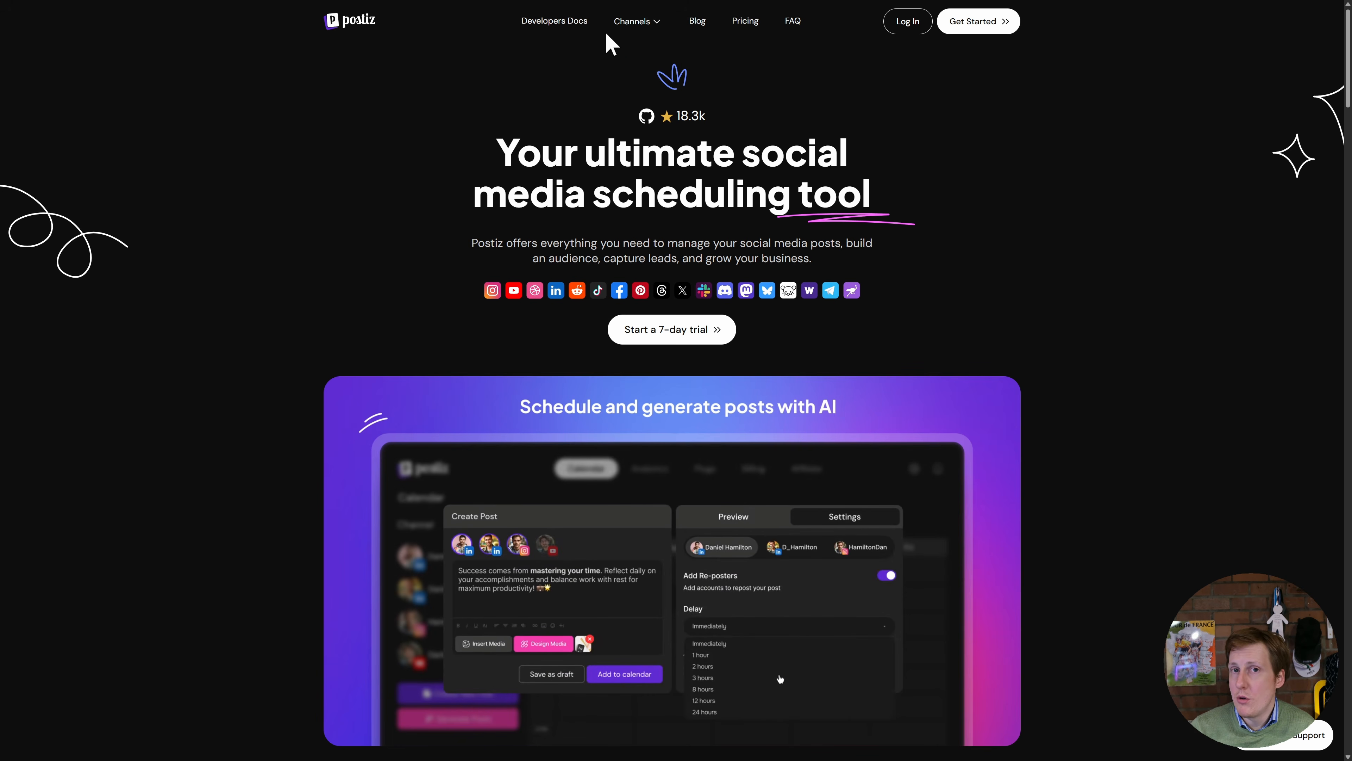
- Open the developer docs, review the Docker Compose, Kubernetes with Helm and Coolify installation pages, and glance at docker-compose.yaml in VS Code
{"action": "left_click", "coordinate": [554, 23]}
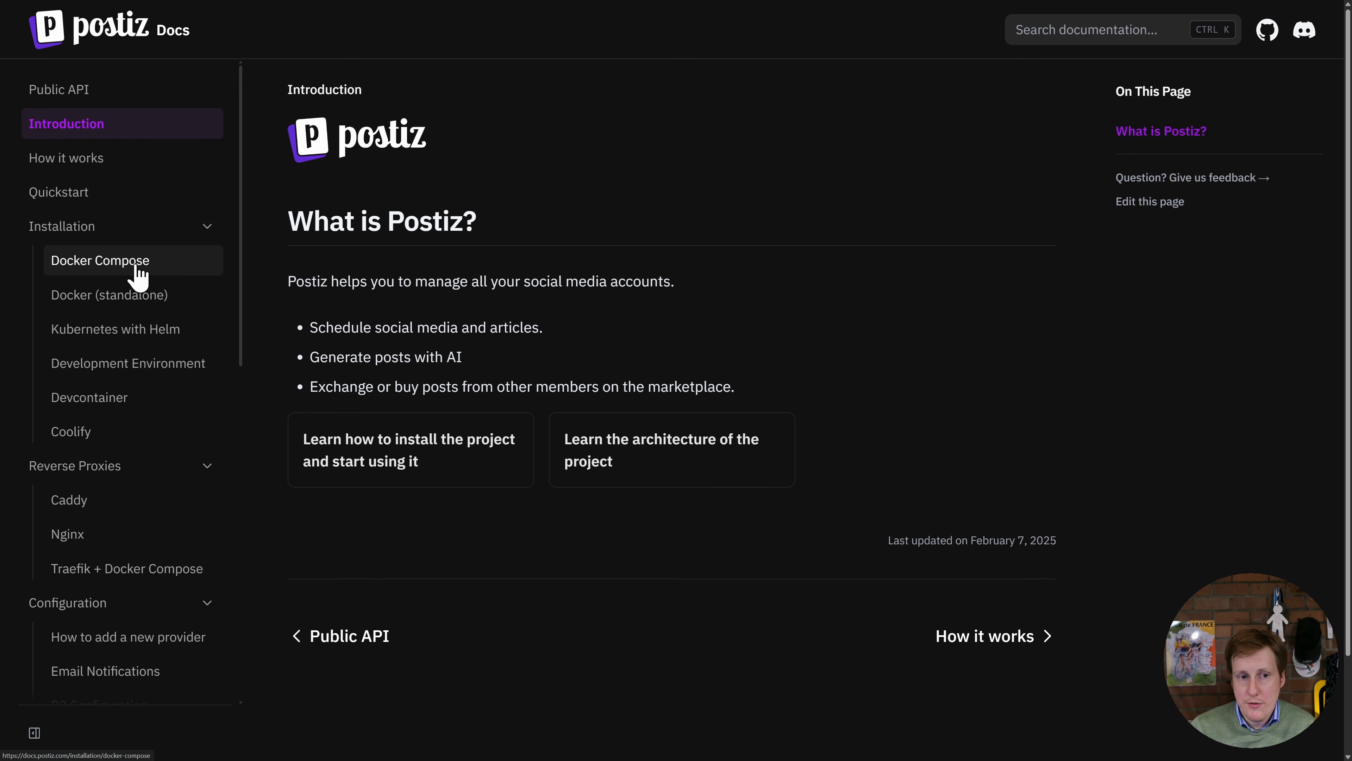
{"action": "left_click", "coordinate": [139, 271]}
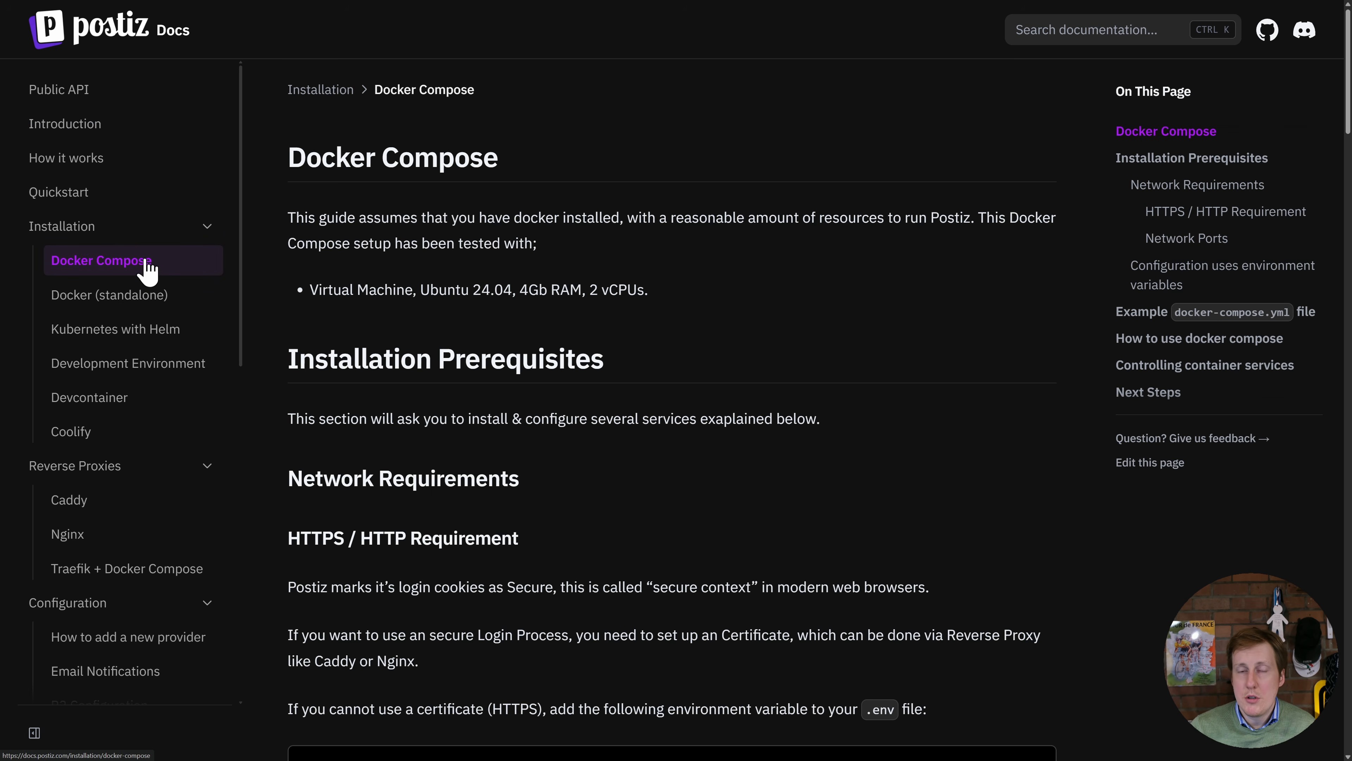
{"action": "left_click", "coordinate": [157, 335]}
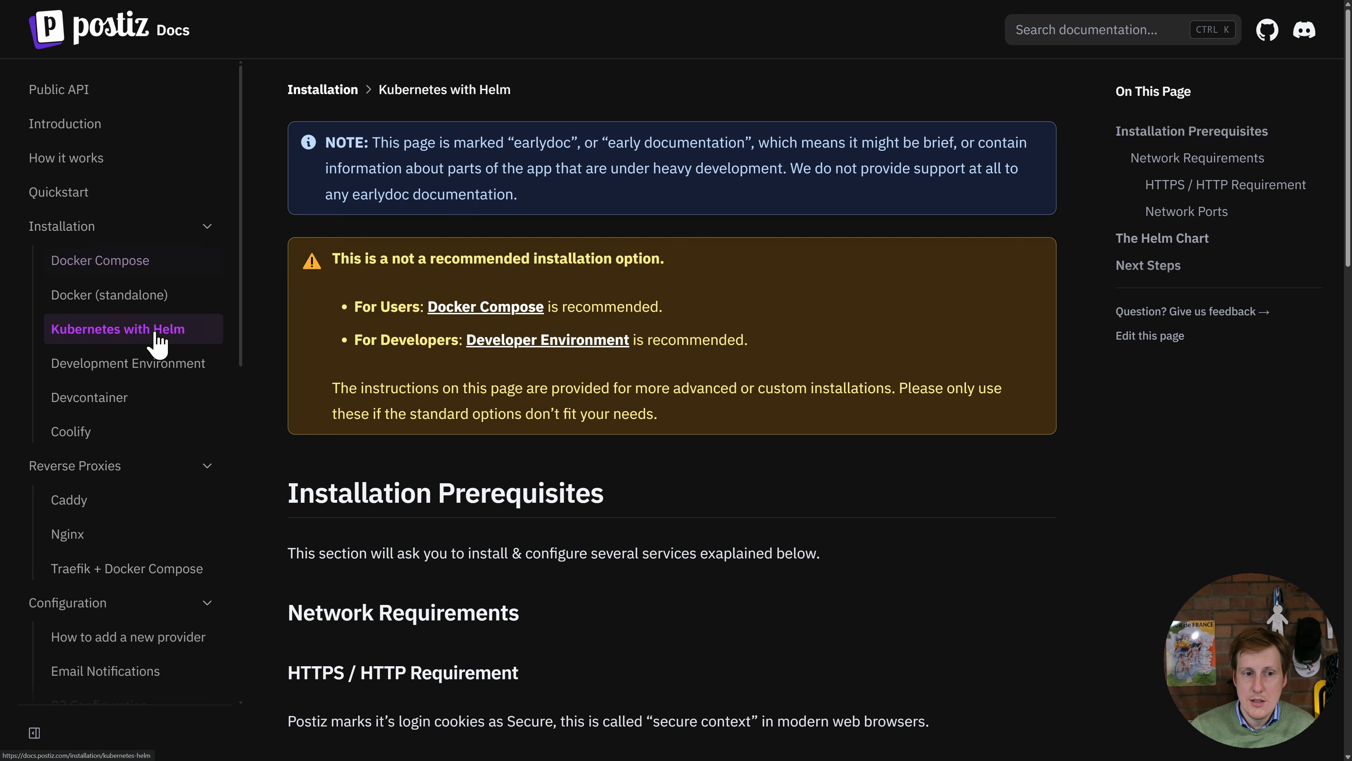
{"action": "left_click", "coordinate": [142, 441]}
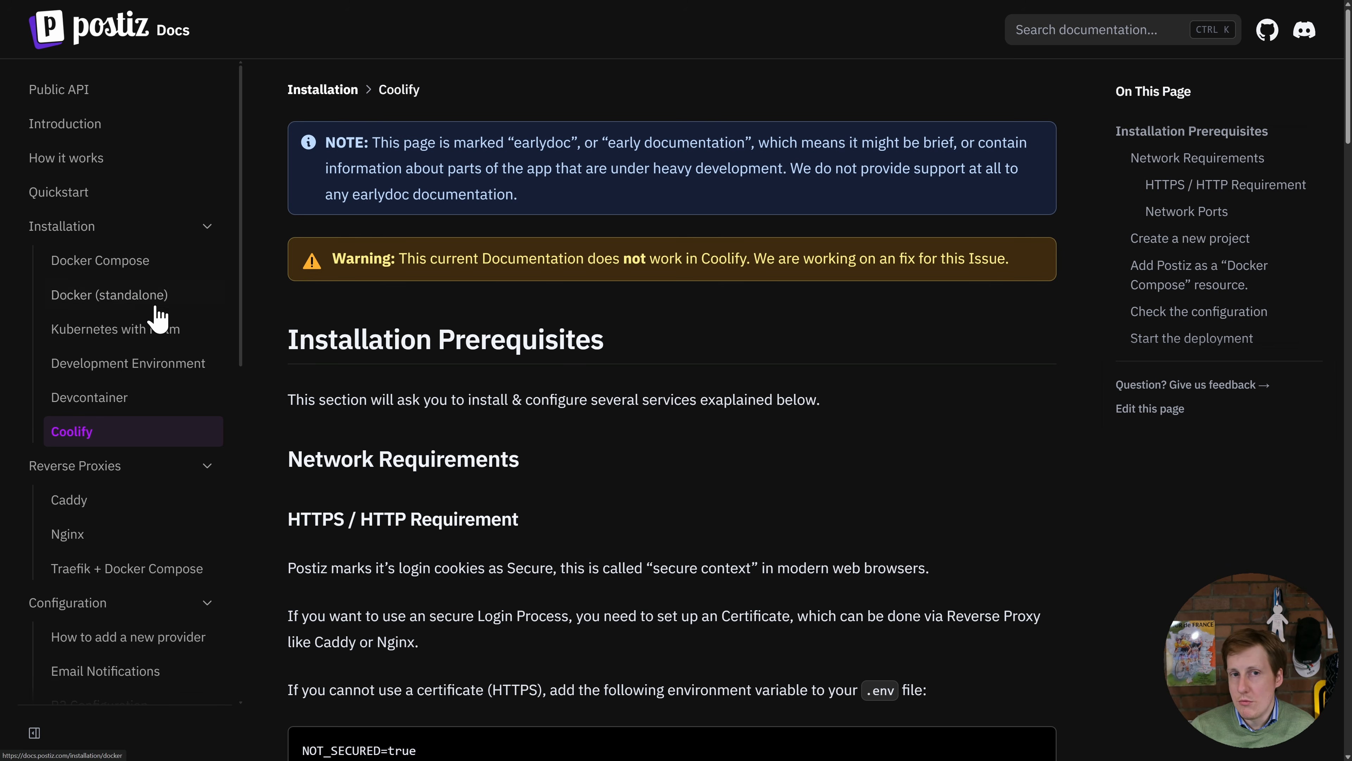
{"action": "left_click", "coordinate": [136, 260]}
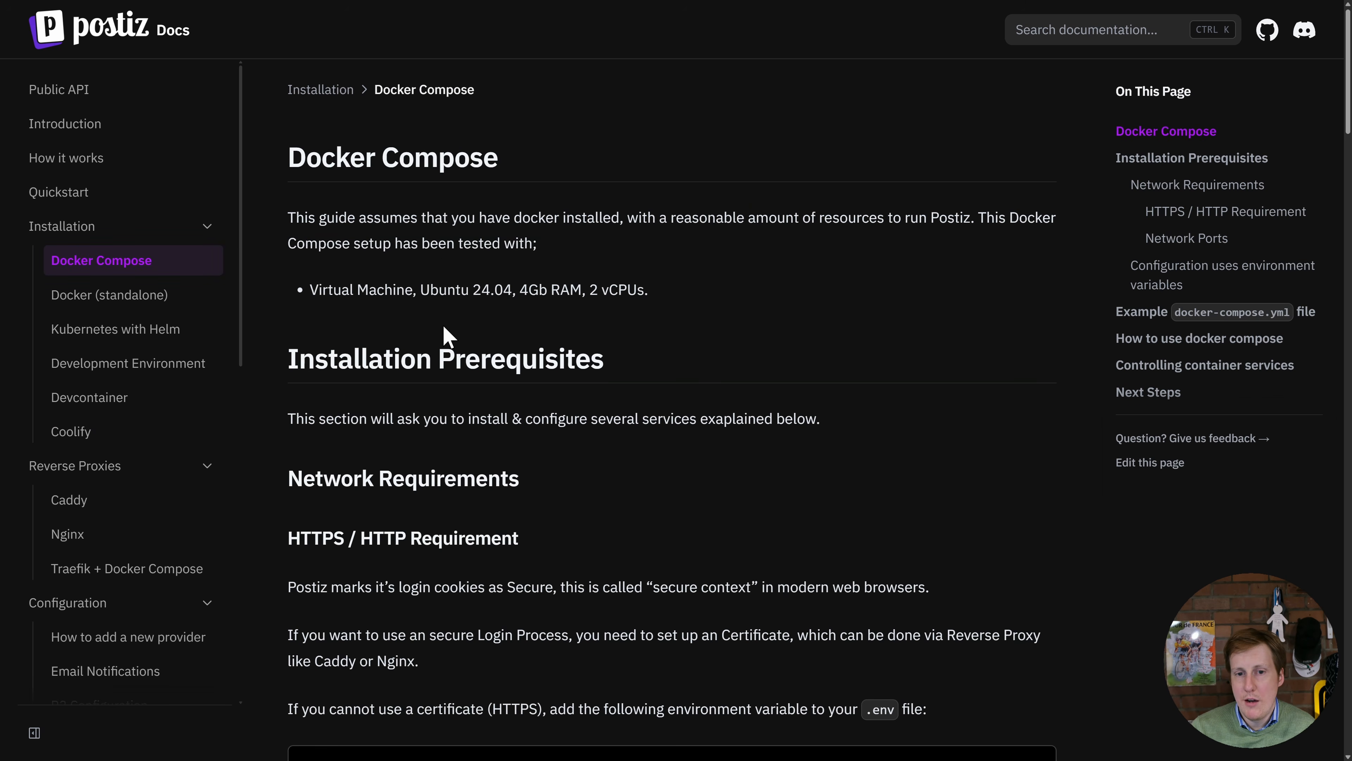
{"action": "key", "text": "alt+Tab"}
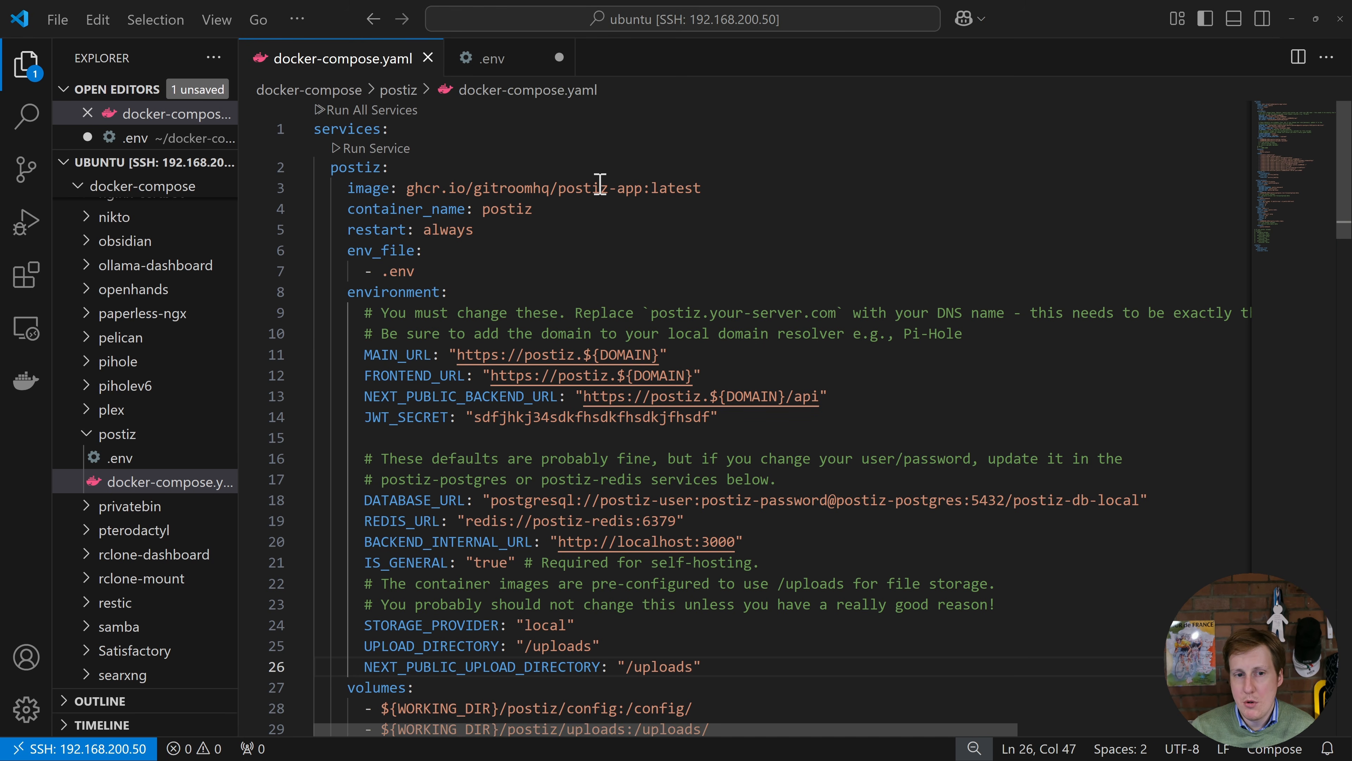
{"action": "key", "text": "alt+Tab"}
- Read the Bluesky and X setup pages in the documentation's Providers Configuration section
{"action": "scroll", "coordinate": [169, 524], "scroll_direction": "down", "scroll_amount": 2}
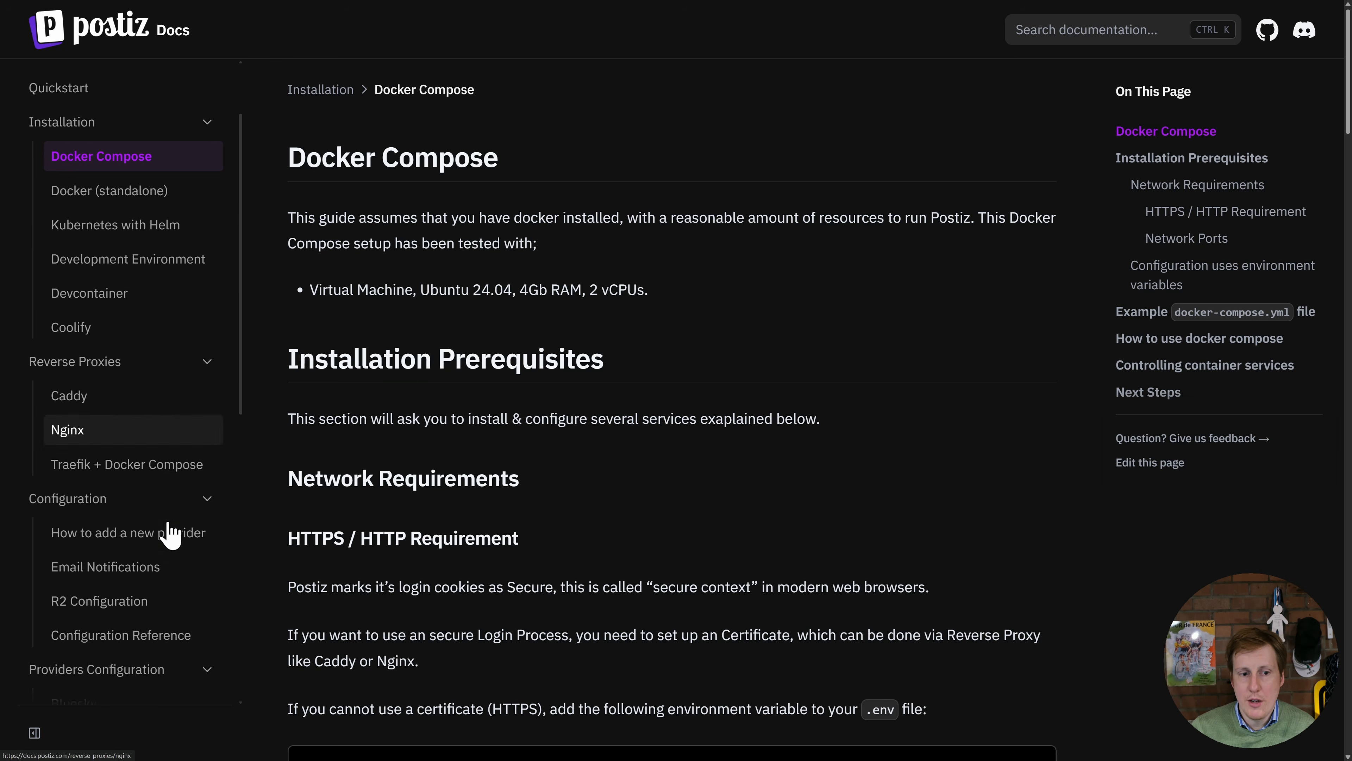
{"action": "scroll", "coordinate": [169, 524], "scroll_direction": "down", "scroll_amount": 5}
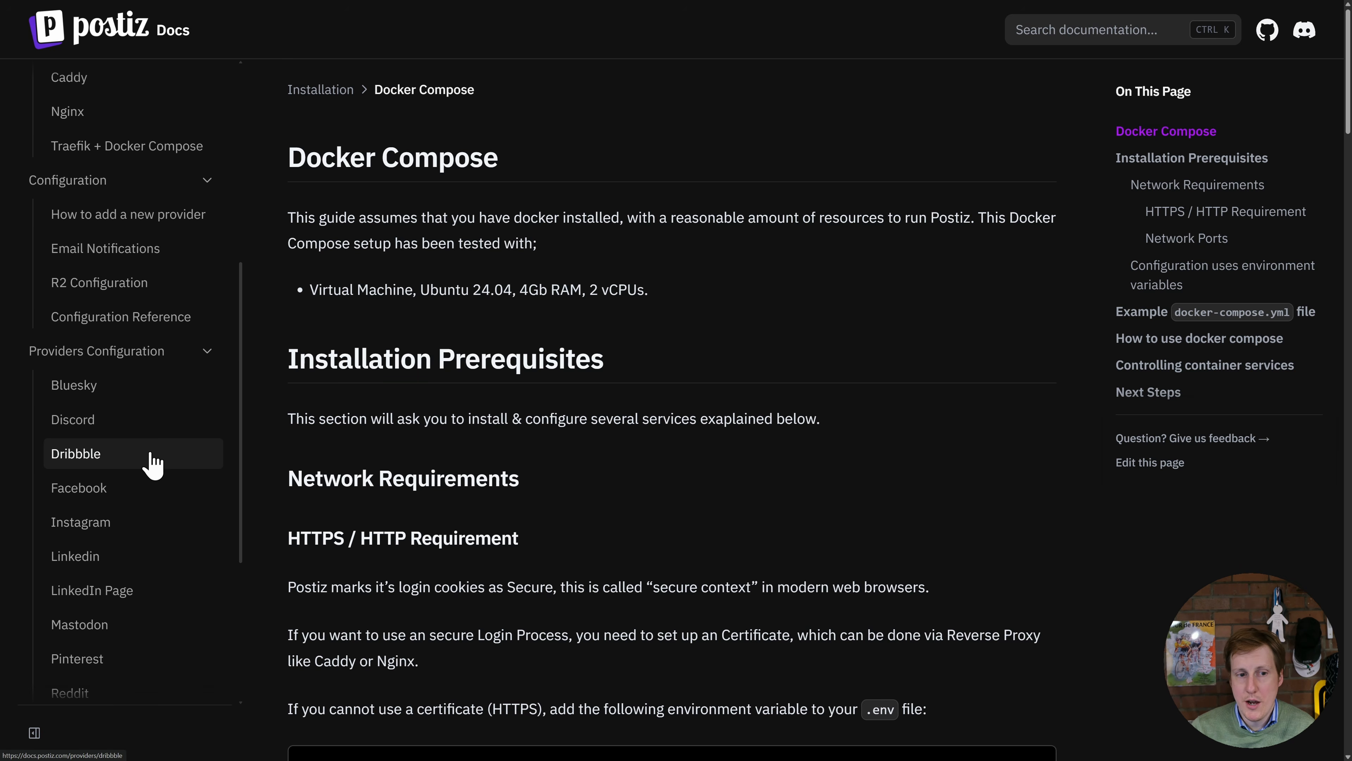
{"action": "left_click", "coordinate": [129, 394]}
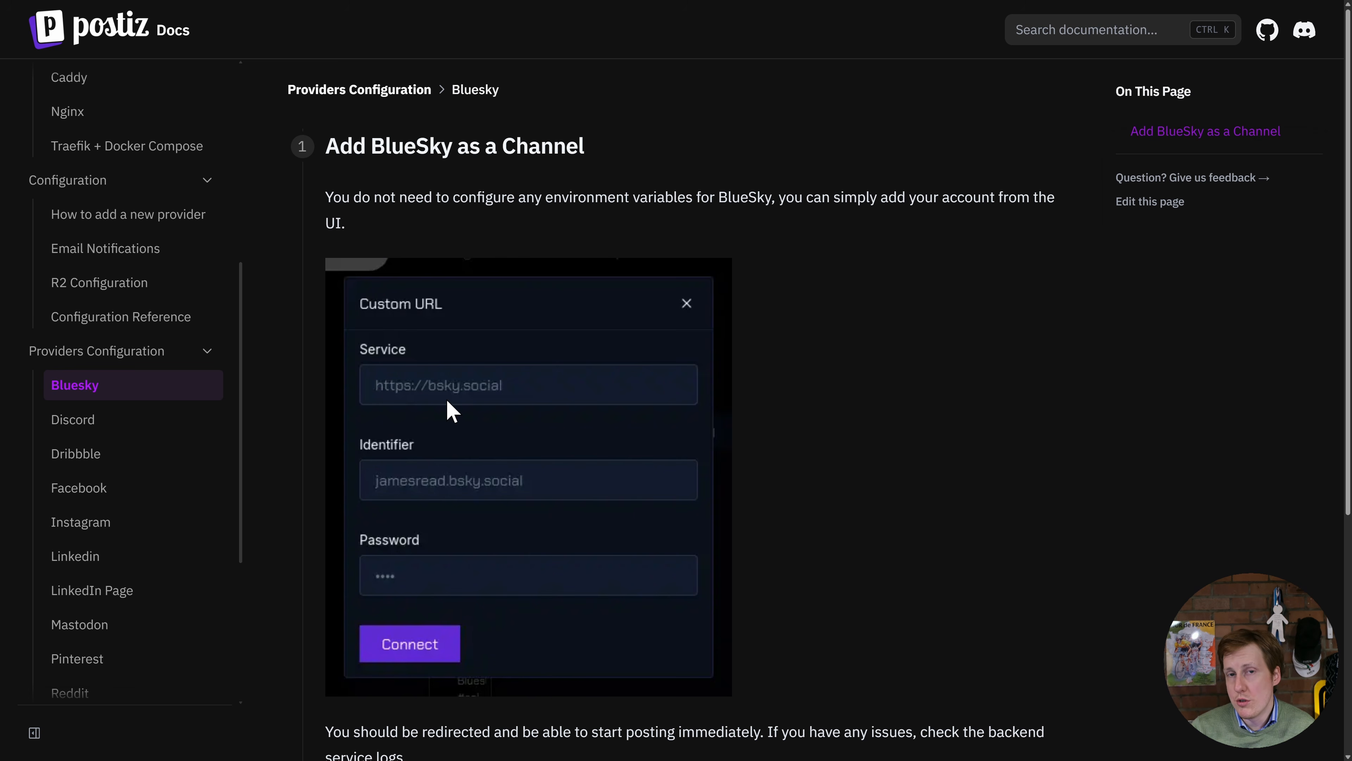
{"action": "scroll", "coordinate": [160, 565], "scroll_direction": "down", "scroll_amount": 5}
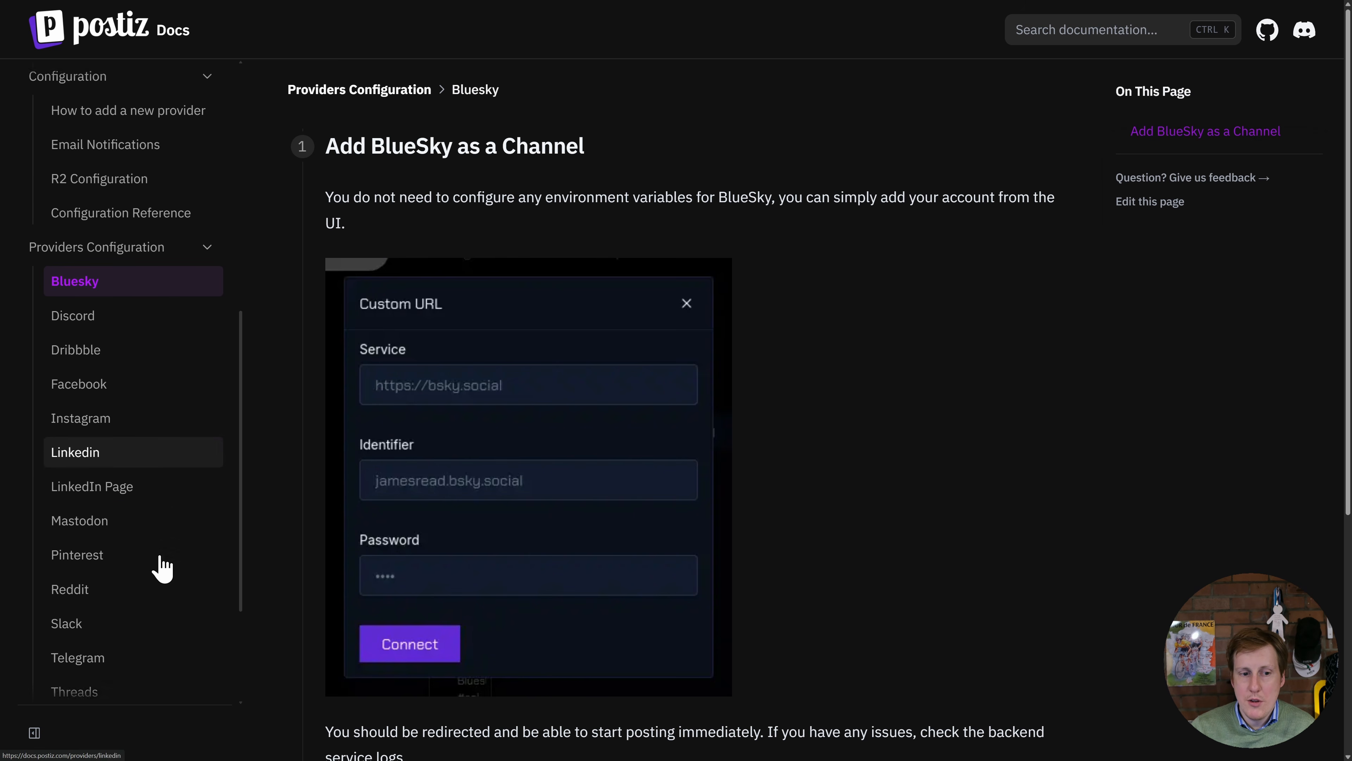
{"action": "left_click", "coordinate": [85, 574]}
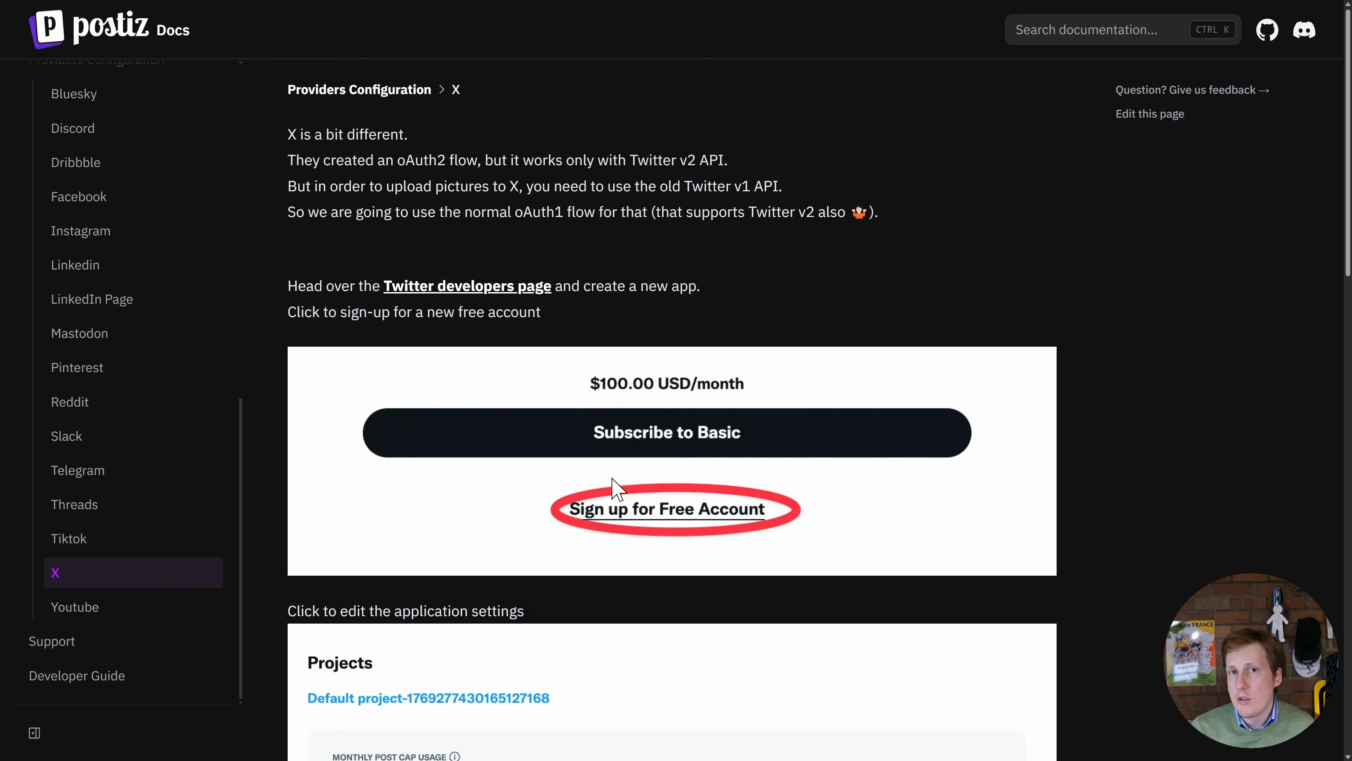
{"action": "scroll", "coordinate": [615, 487], "scroll_direction": "down", "scroll_amount": 5}
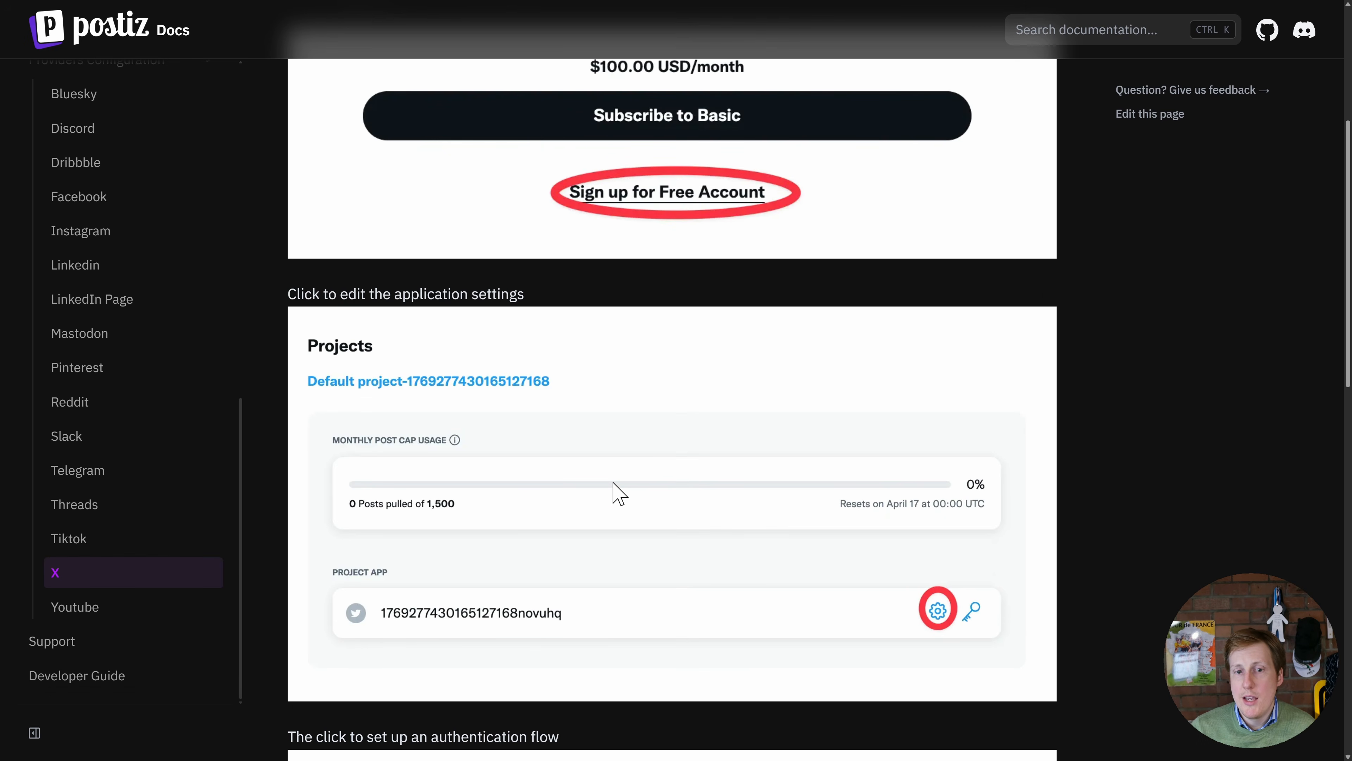
- Switch to VS Code and examine the social media credentials and the HOST_USER value in the .env file
{"action": "key", "text": "alt+Tab"}
{"action": "left_click", "coordinate": [501, 60]}
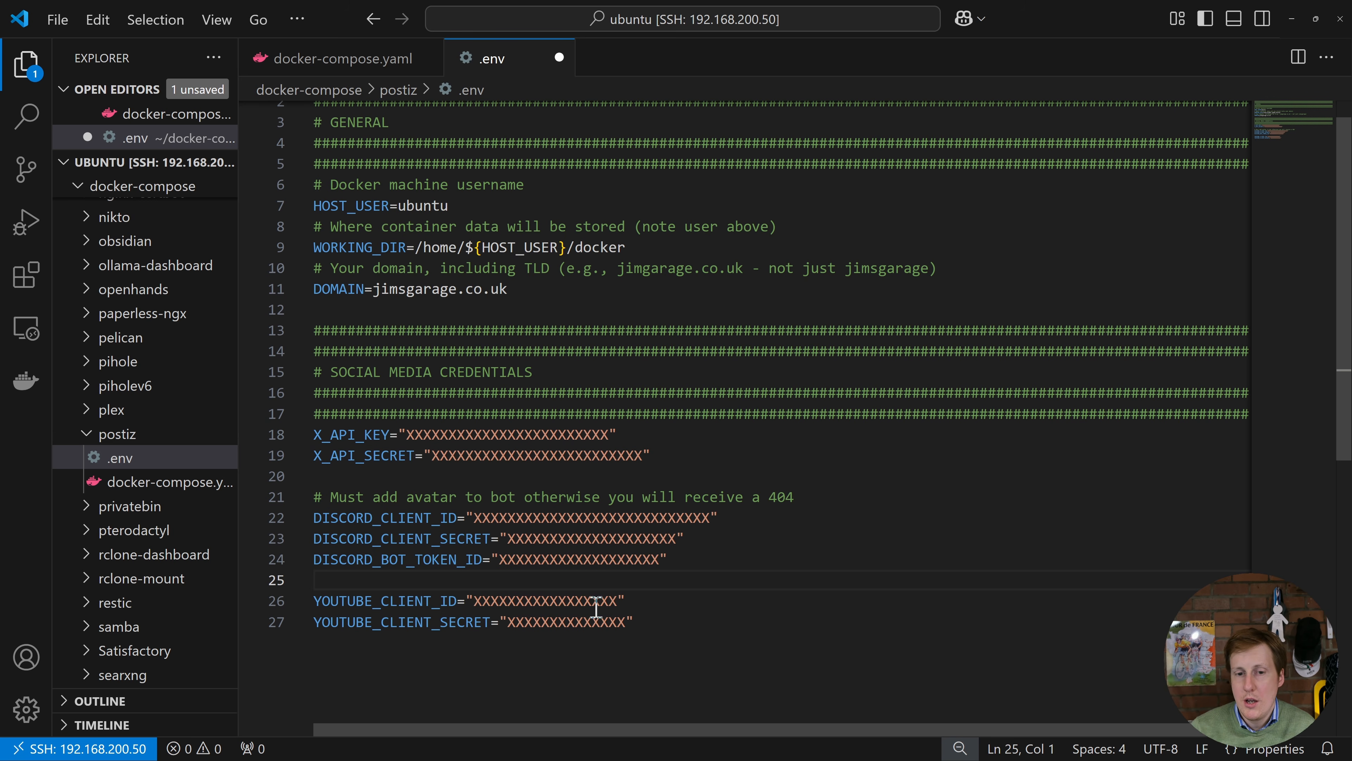
{"action": "left_click", "coordinate": [634, 620]}
{"action": "left_click_drag", "start_coordinate": [634, 620], "coordinate": [302, 441]}
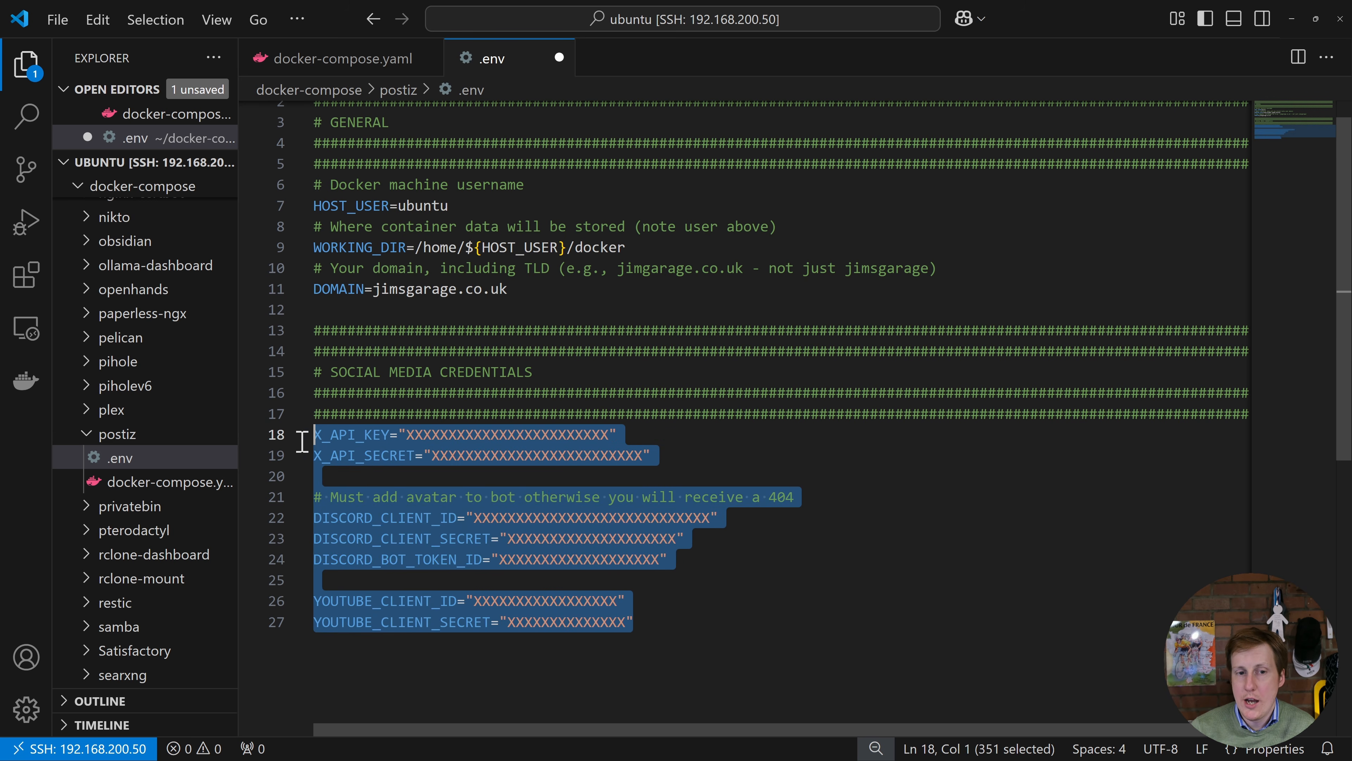
{"action": "left_click", "coordinate": [483, 311]}
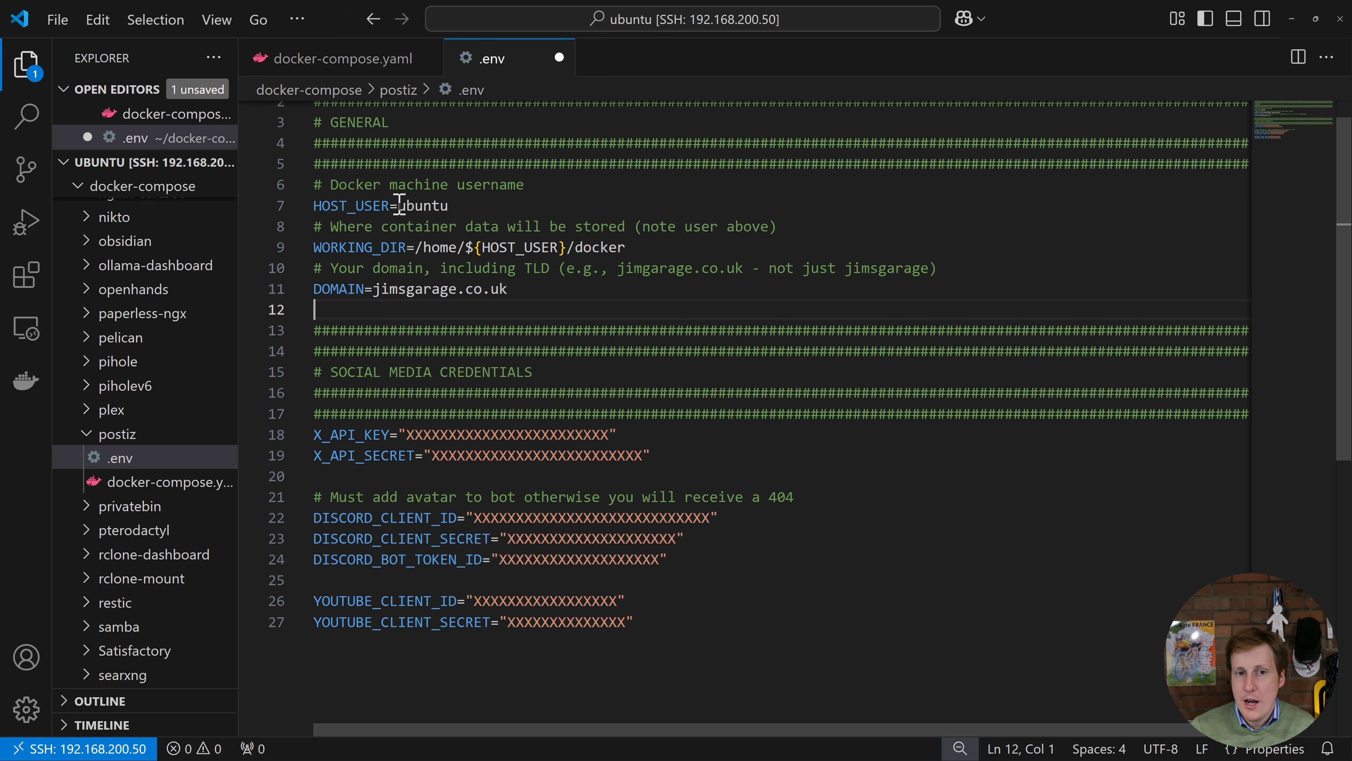
{"action": "left_click_drag", "start_coordinate": [399, 205], "coordinate": [442, 205]}
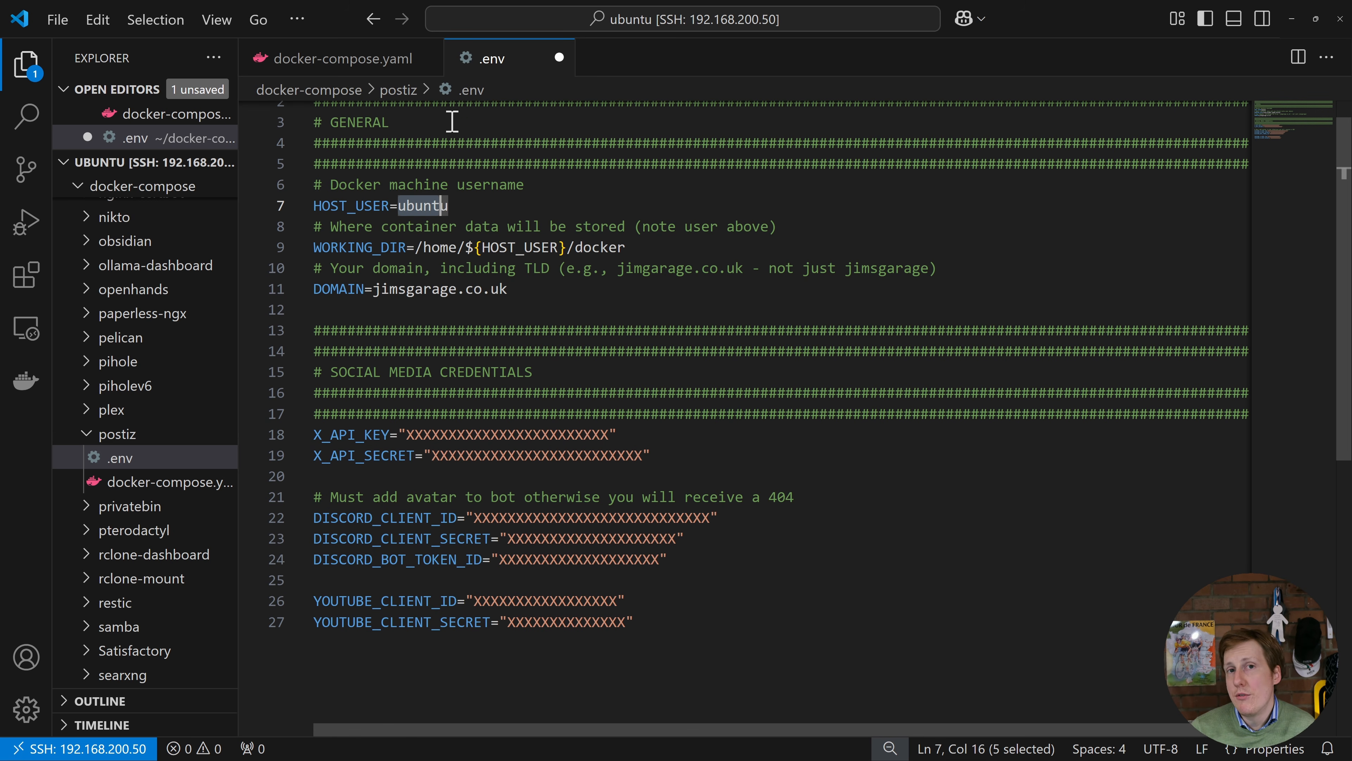
{"action": "left_click", "coordinate": [505, 205]}
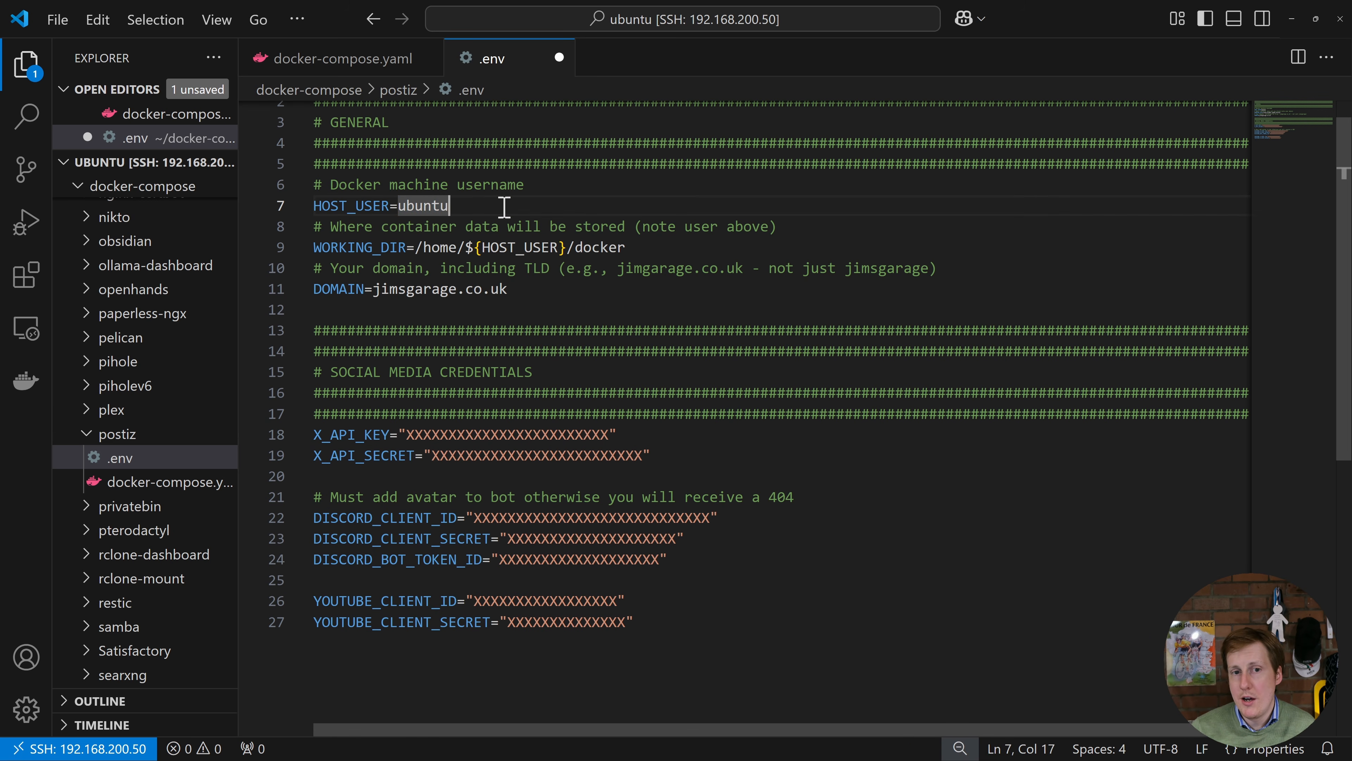
- Review the postiz service's environment variables in docker-compose.yaml, including MAIN_URL, IS_GENERAL and NEXT_PUBLIC_UPLOAD_DIRECTORY
{"action": "left_click", "coordinate": [346, 59]}
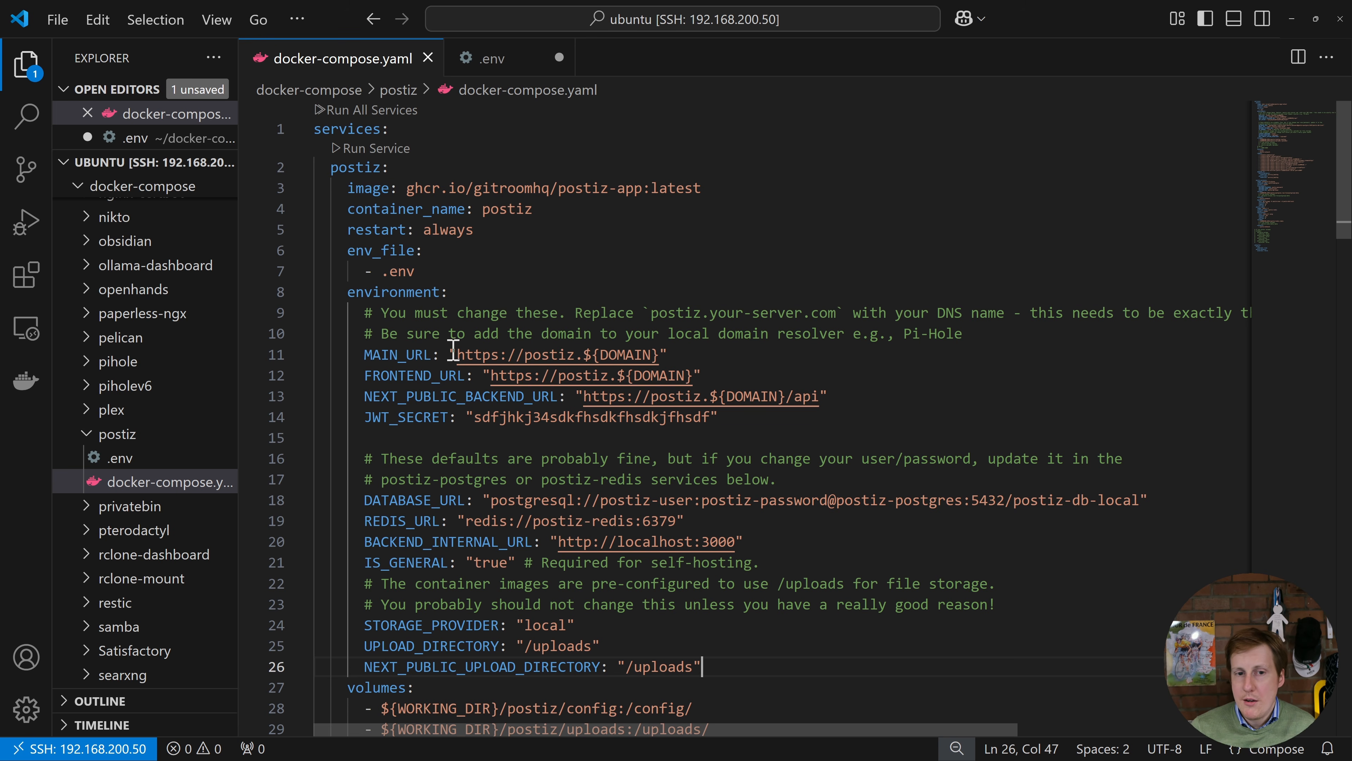
{"action": "left_click_drag", "start_coordinate": [449, 351], "coordinate": [669, 355]}
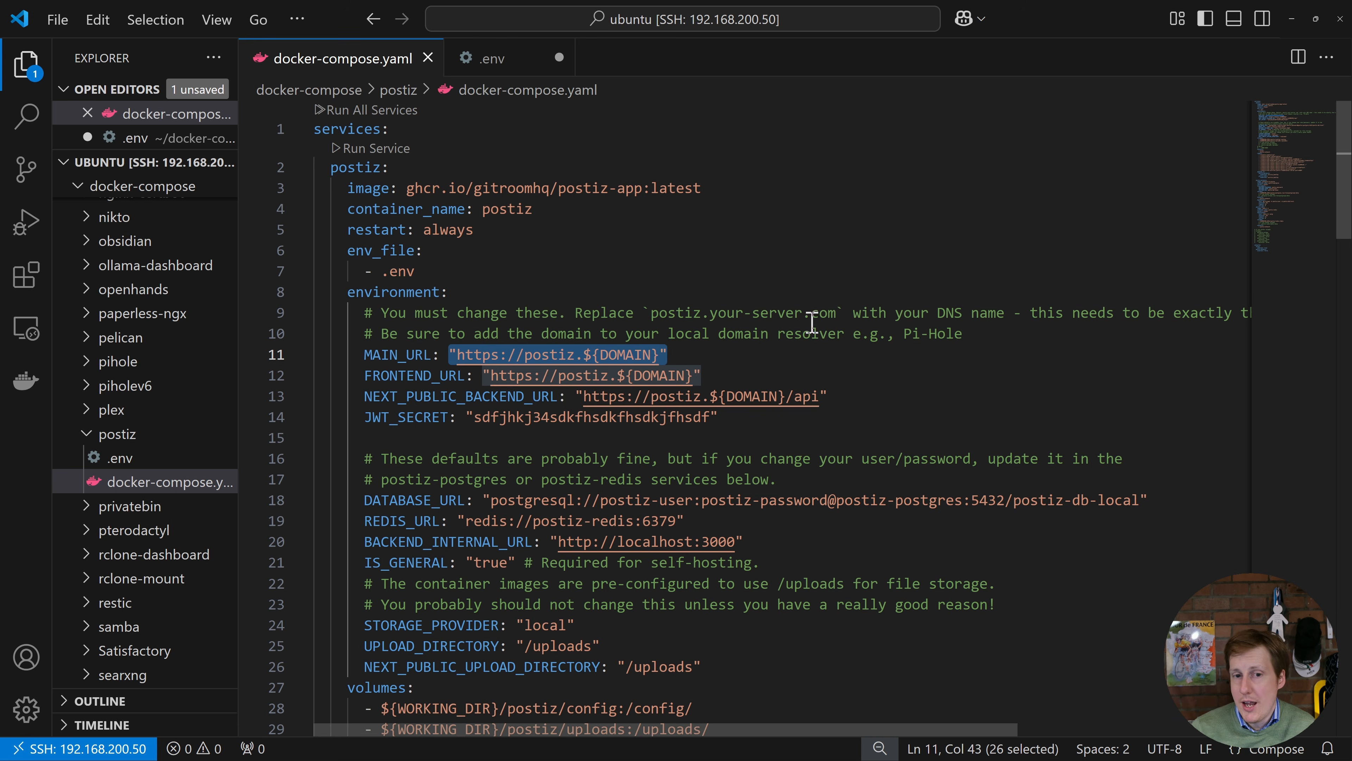
{"action": "scroll", "coordinate": [769, 476], "scroll_direction": "down", "scroll_amount": 2}
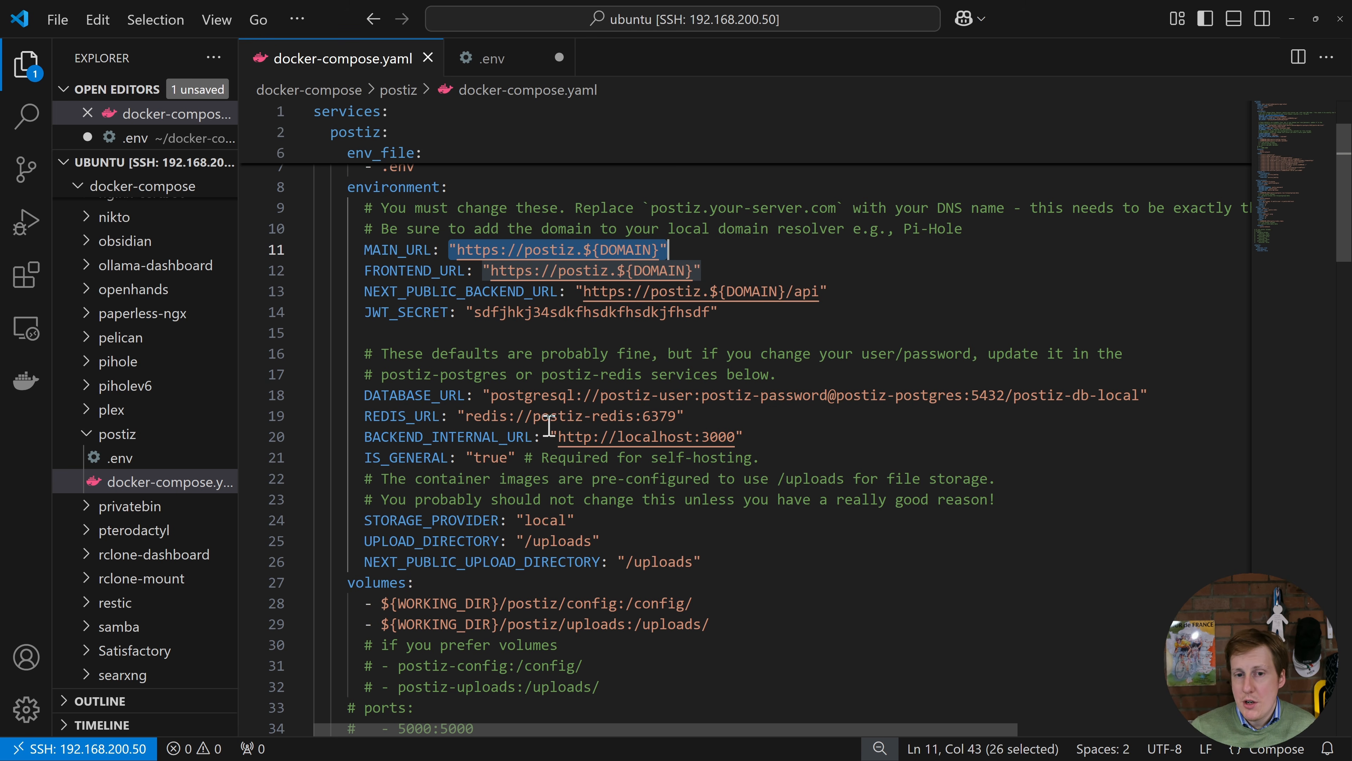
{"action": "left_click_drag", "start_coordinate": [365, 458], "coordinate": [516, 459]}
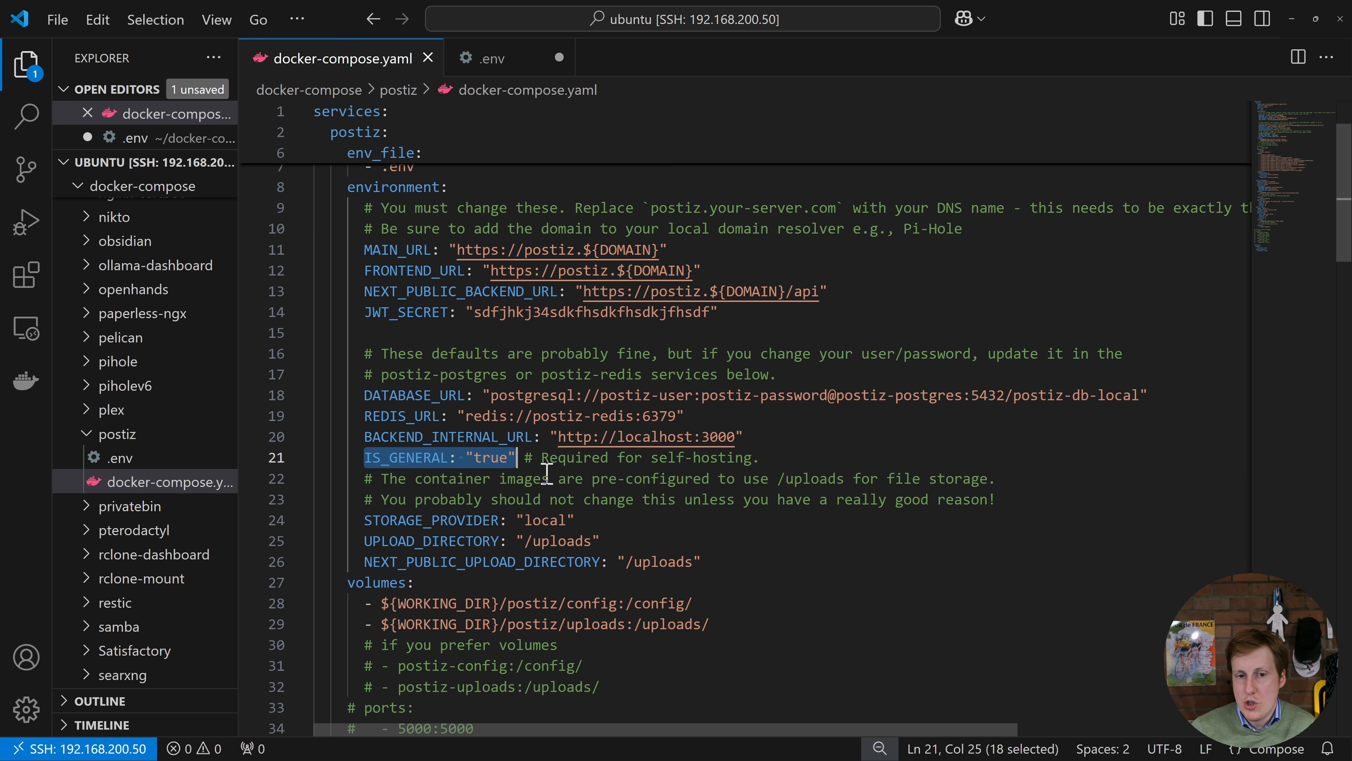
{"action": "scroll", "coordinate": [600, 518], "scroll_direction": "down", "scroll_amount": 2}
{"action": "scroll", "coordinate": [602, 519], "scroll_direction": "down", "scroll_amount": 2}
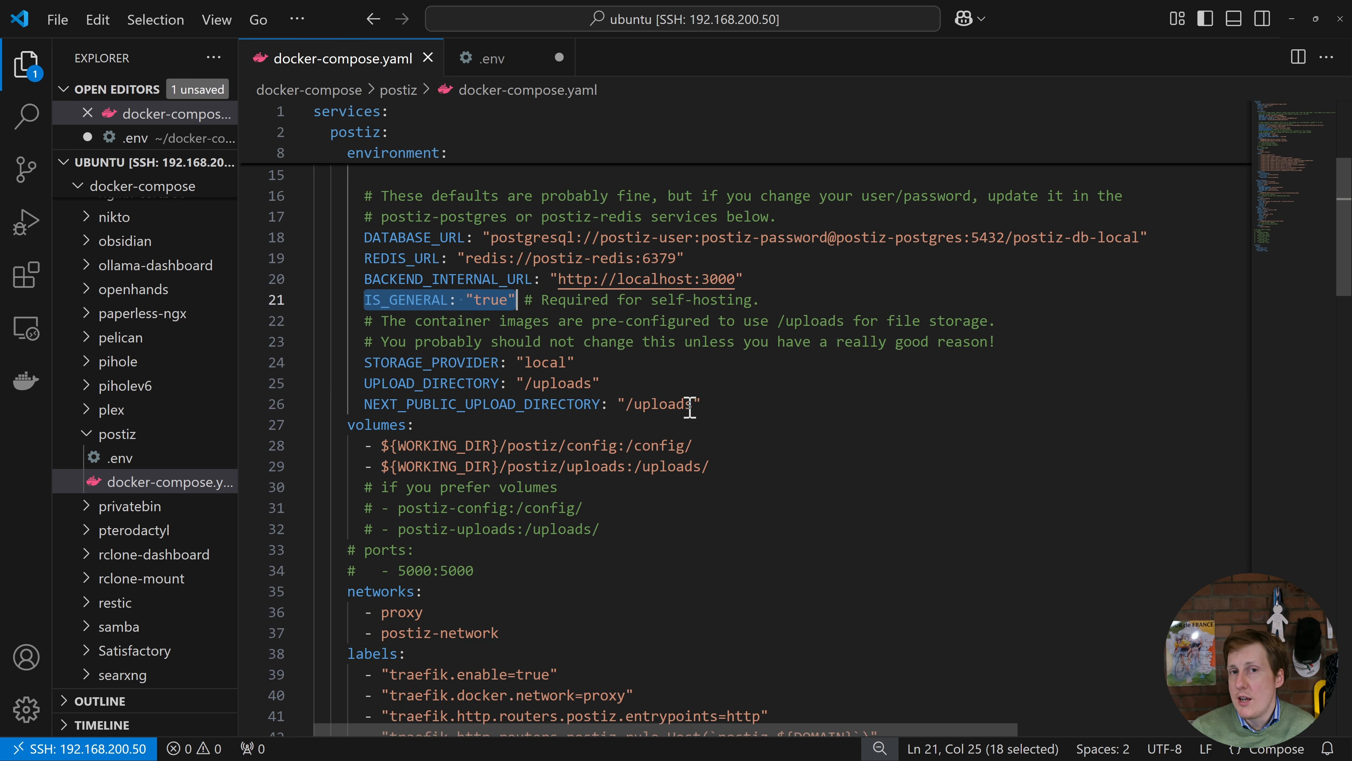
{"action": "left_click", "coordinate": [730, 404]}
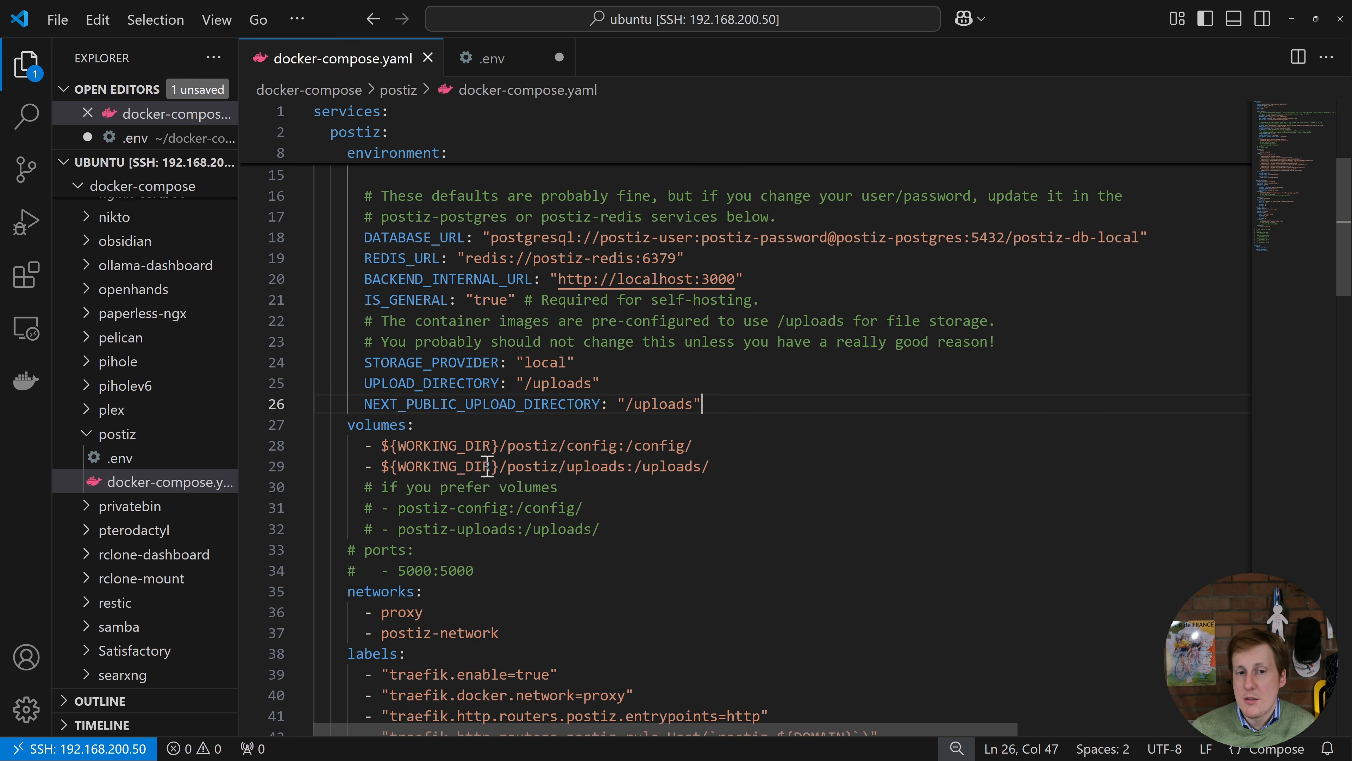
- Compare the config and uploads bind mounts with the commented-out volume alternatives, checking WORKING_DIR in the .env file
{"action": "left_click_drag", "start_coordinate": [366, 446], "coordinate": [379, 446]}
{"action": "left_click_drag", "start_coordinate": [686, 463], "coordinate": [734, 468]}
{"action": "left_click", "coordinate": [739, 466]}
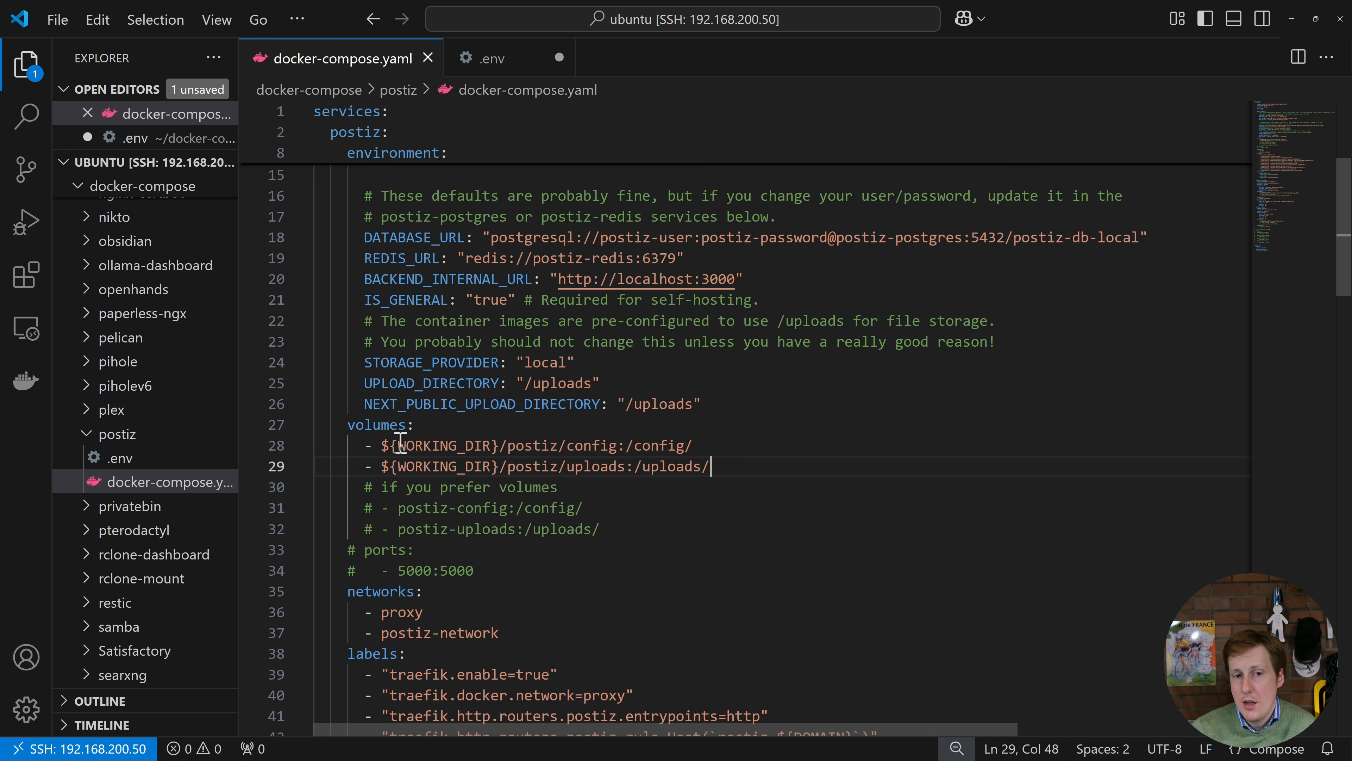
{"action": "left_click", "coordinate": [482, 59]}
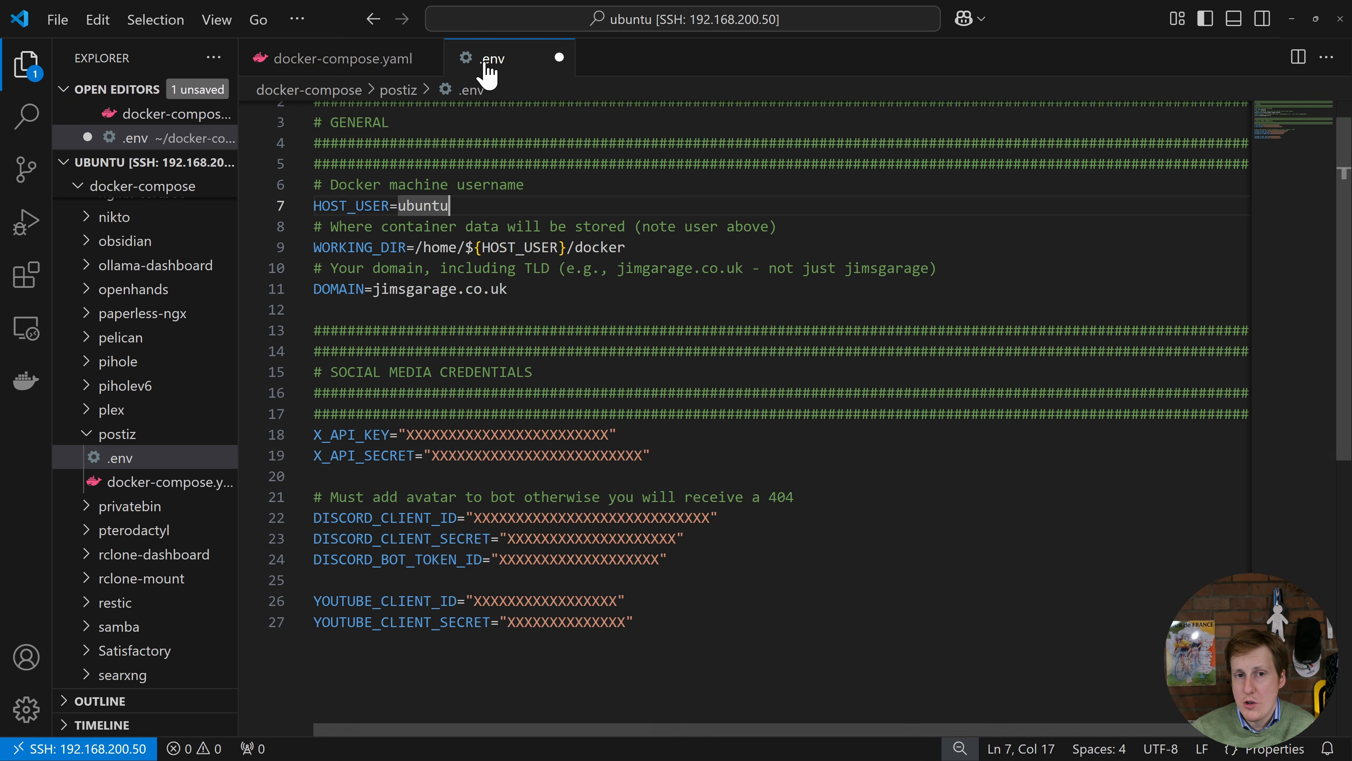
{"action": "left_click", "coordinate": [368, 60]}
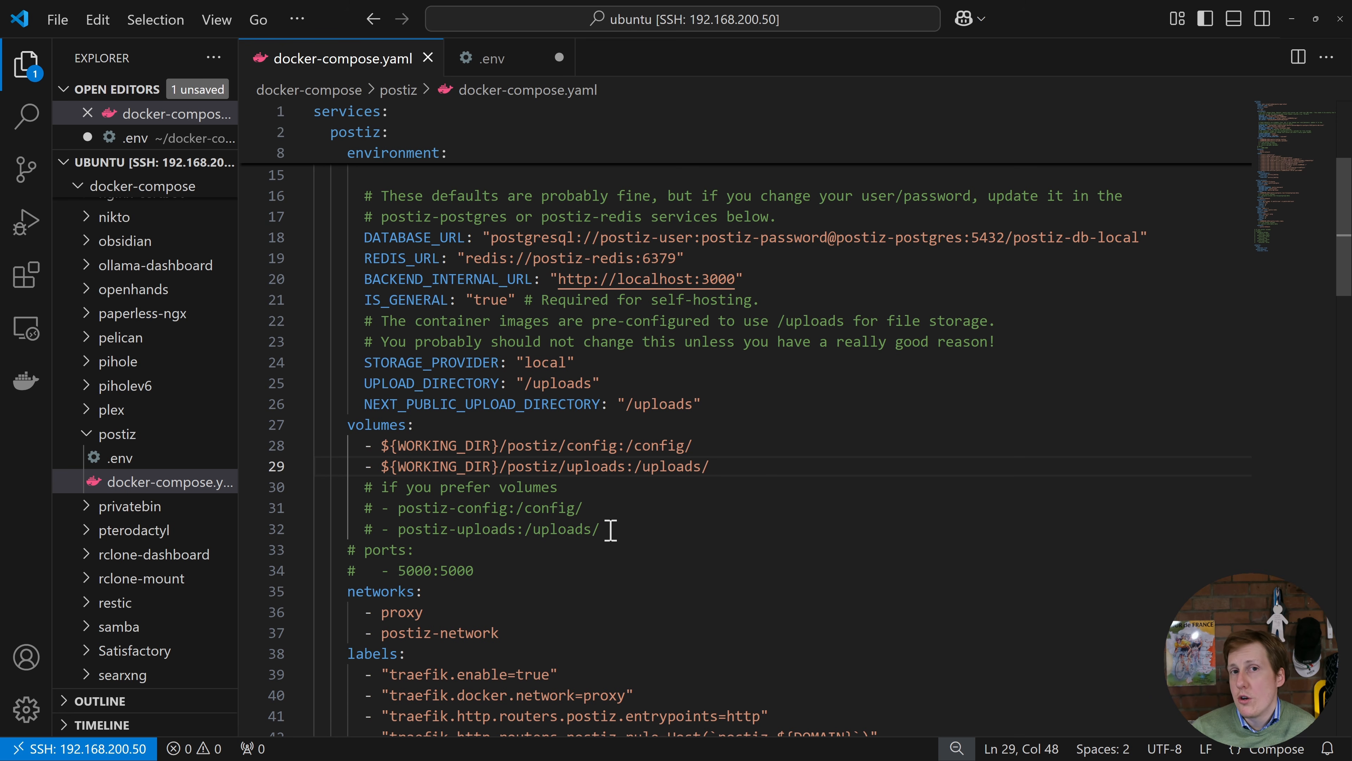
{"action": "left_click_drag", "start_coordinate": [600, 528], "coordinate": [364, 486]}
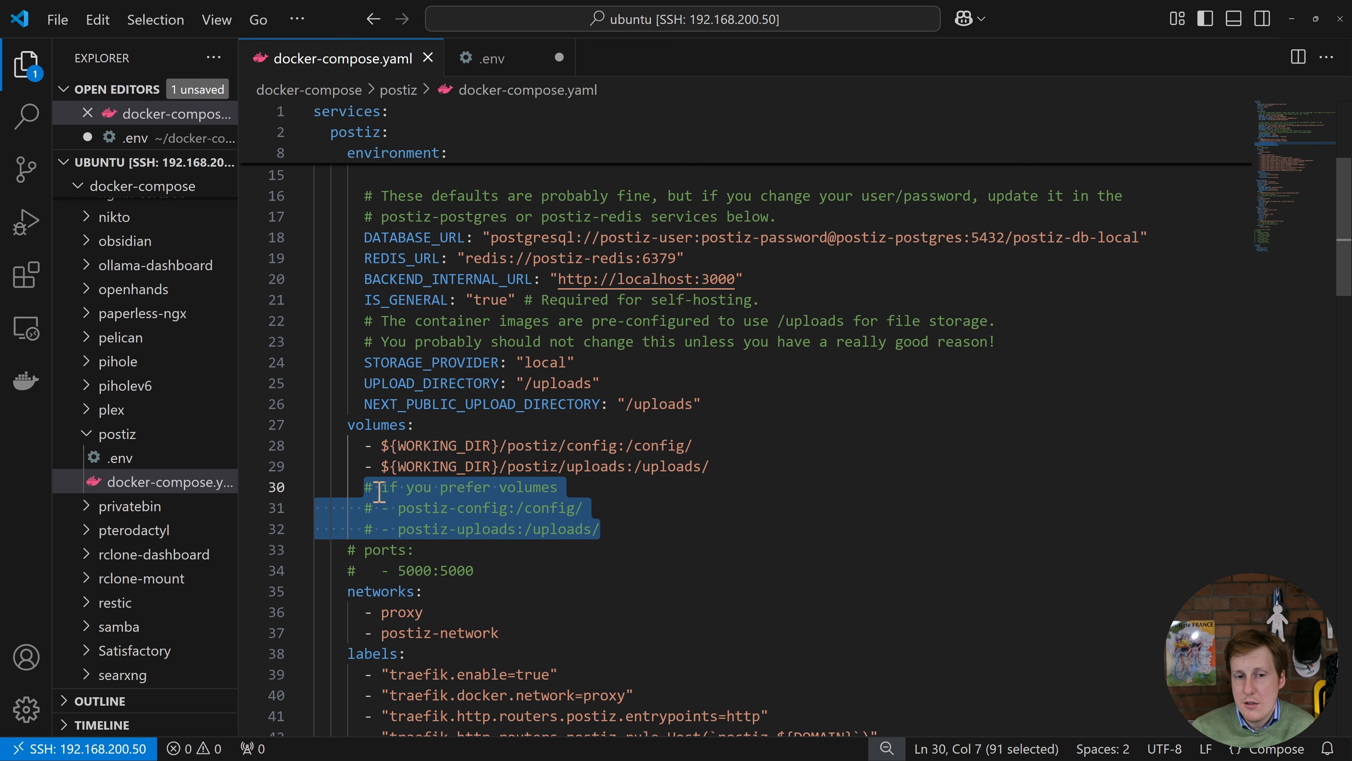
{"action": "left_click_drag", "start_coordinate": [381, 446], "coordinate": [652, 464]}
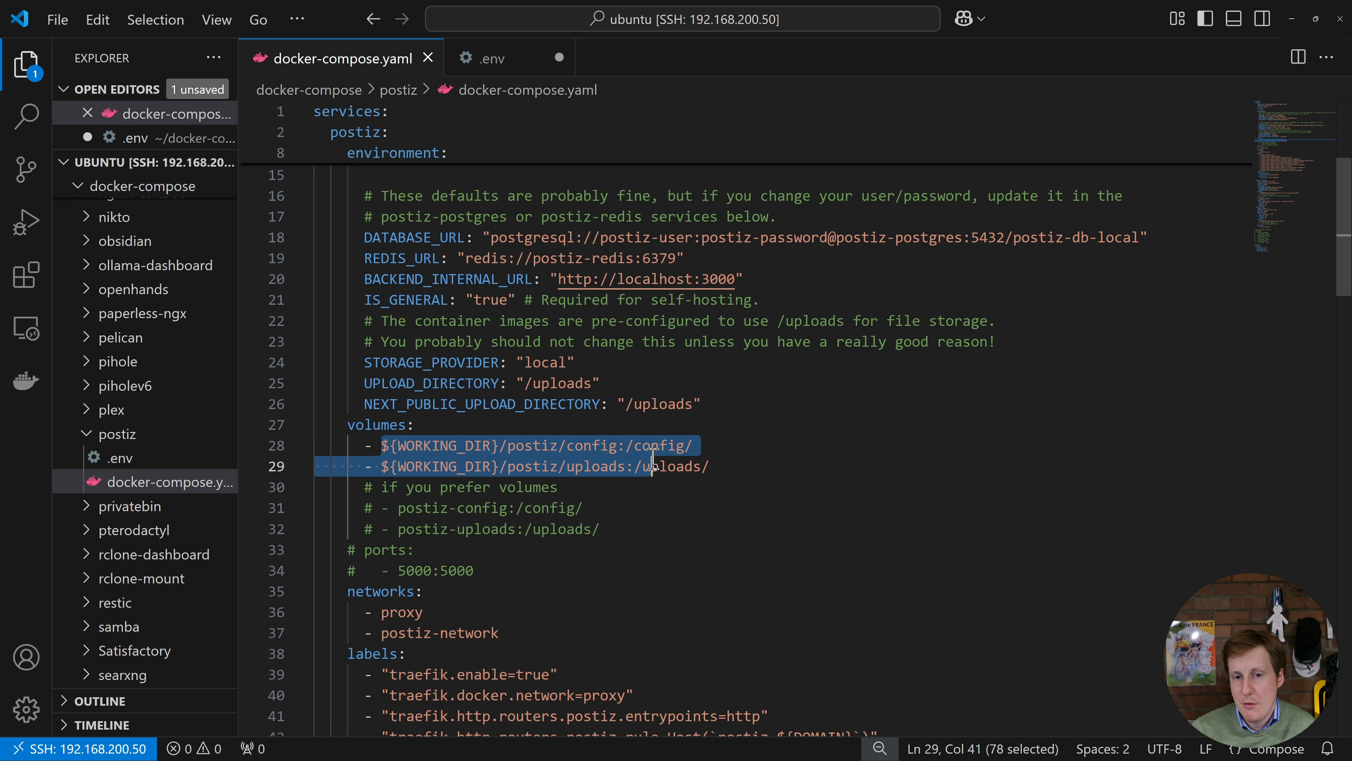
{"action": "left_click", "coordinate": [687, 514]}
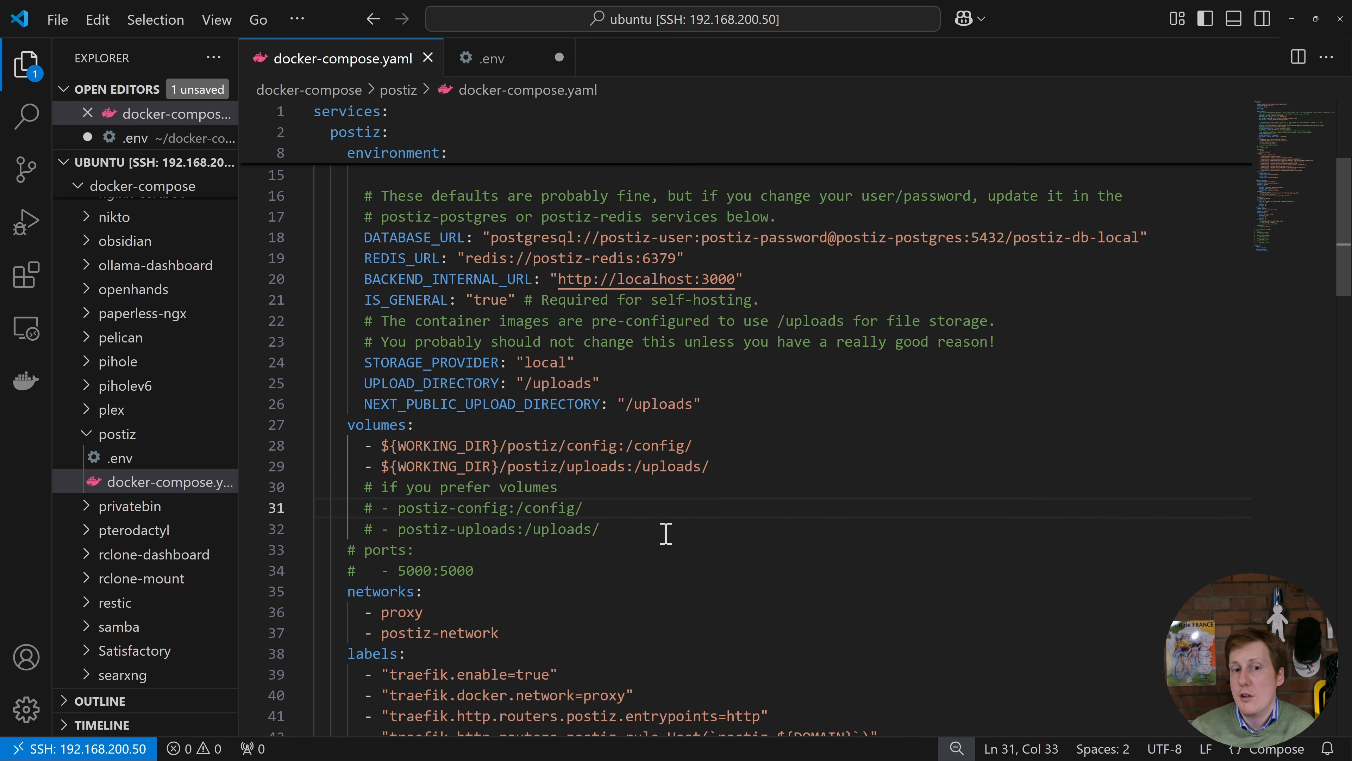
- Examine the postiz service's proxy network, Traefik labels, commented-out port mapping and depends_on section in docker-compose.yaml
{"action": "scroll", "coordinate": [577, 600], "scroll_direction": "down", "scroll_amount": 2}
{"action": "scroll", "coordinate": [575, 593], "scroll_direction": "down", "scroll_amount": 1}
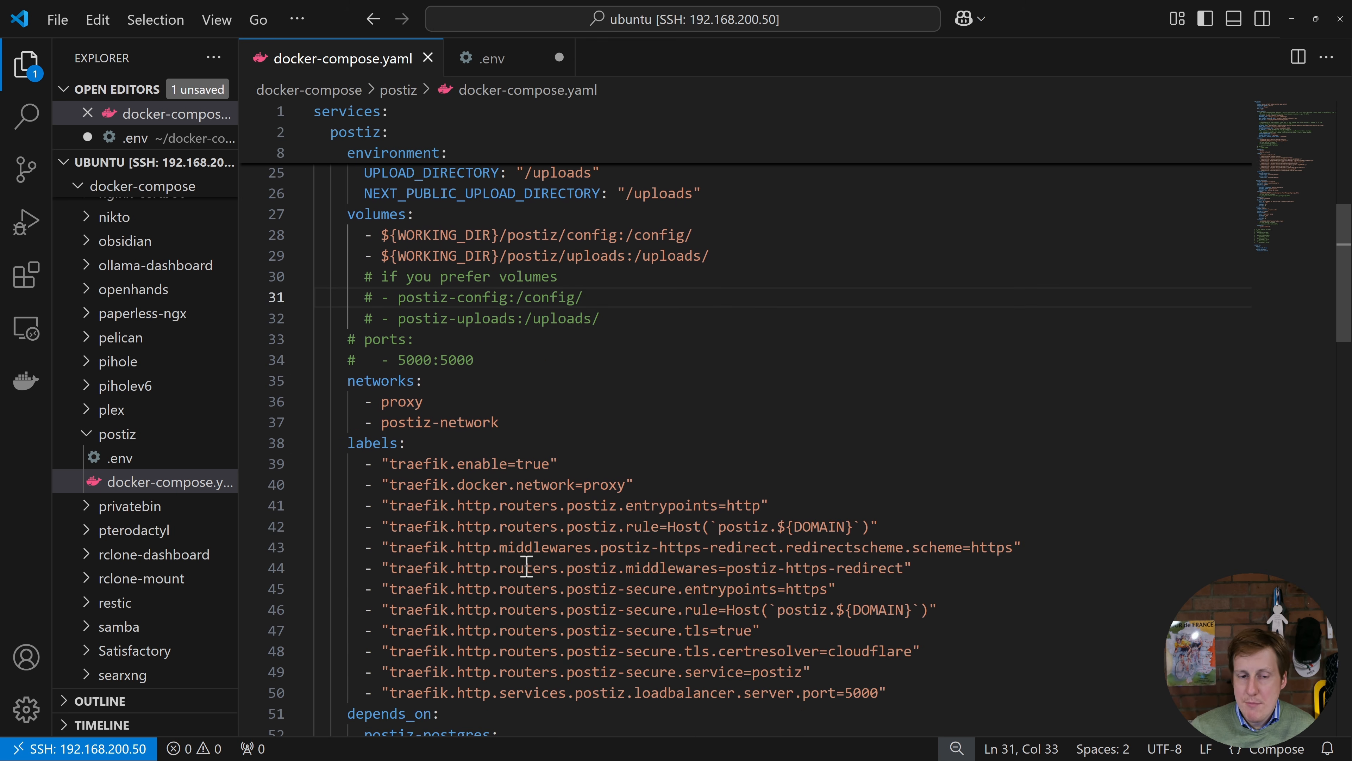
{"action": "left_click", "coordinate": [400, 401]}
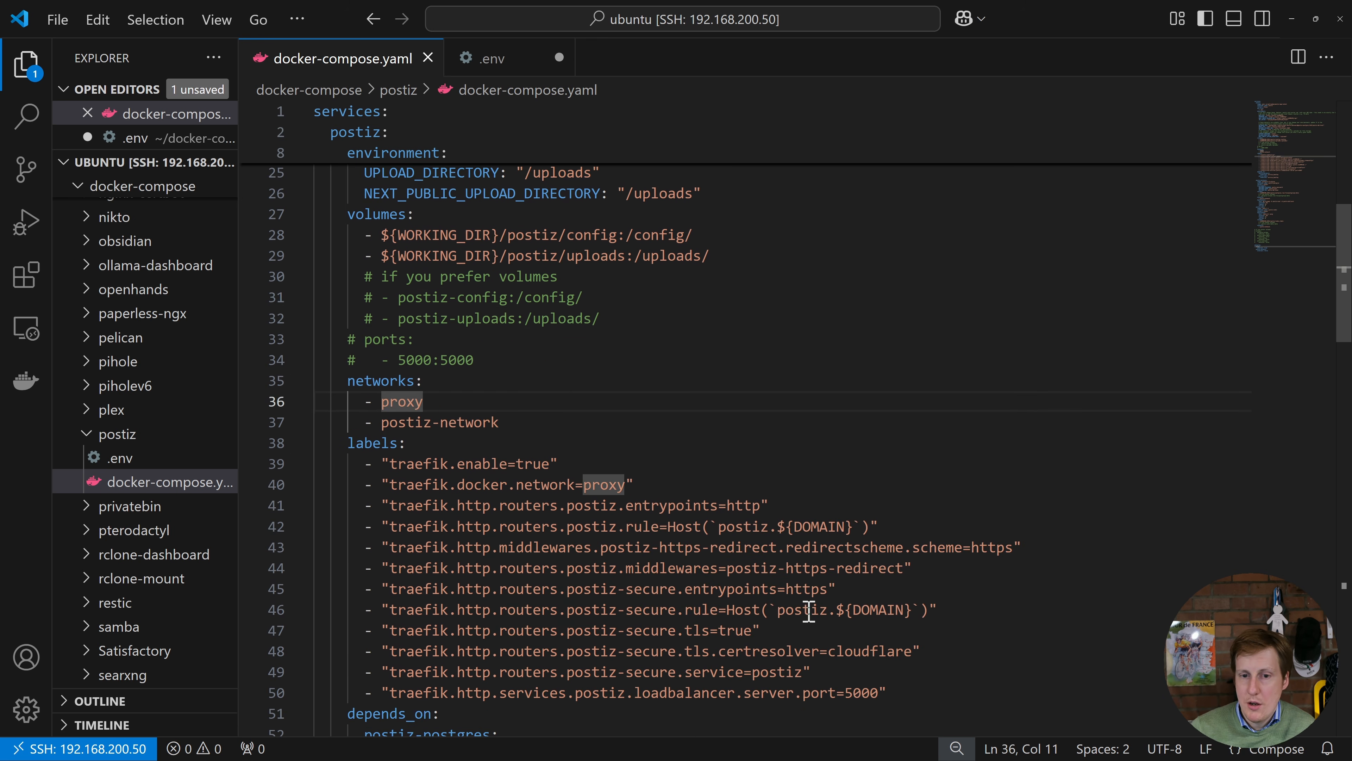
{"action": "left_click_drag", "start_coordinate": [887, 692], "coordinate": [381, 463]}
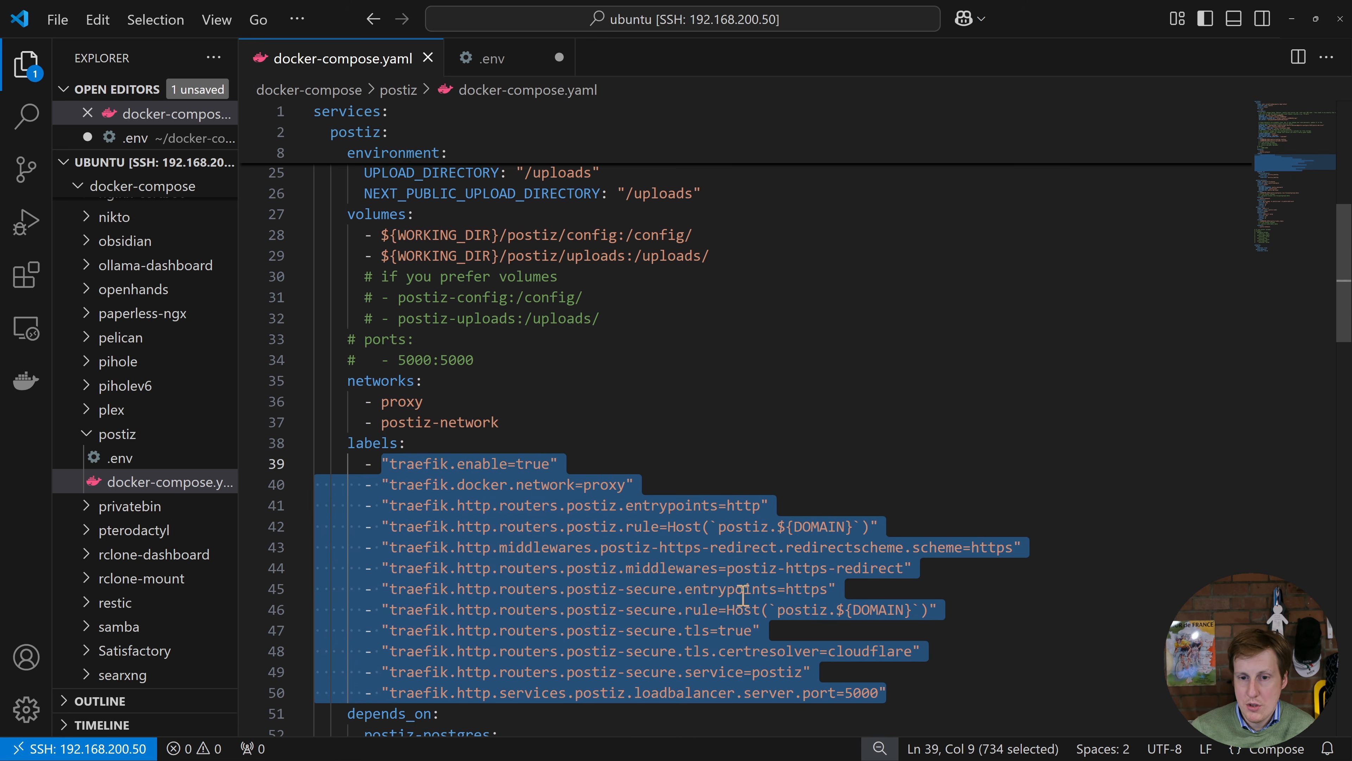
{"action": "left_click", "coordinate": [881, 589]}
{"action": "left_click_drag", "start_coordinate": [802, 525], "coordinate": [833, 527]}
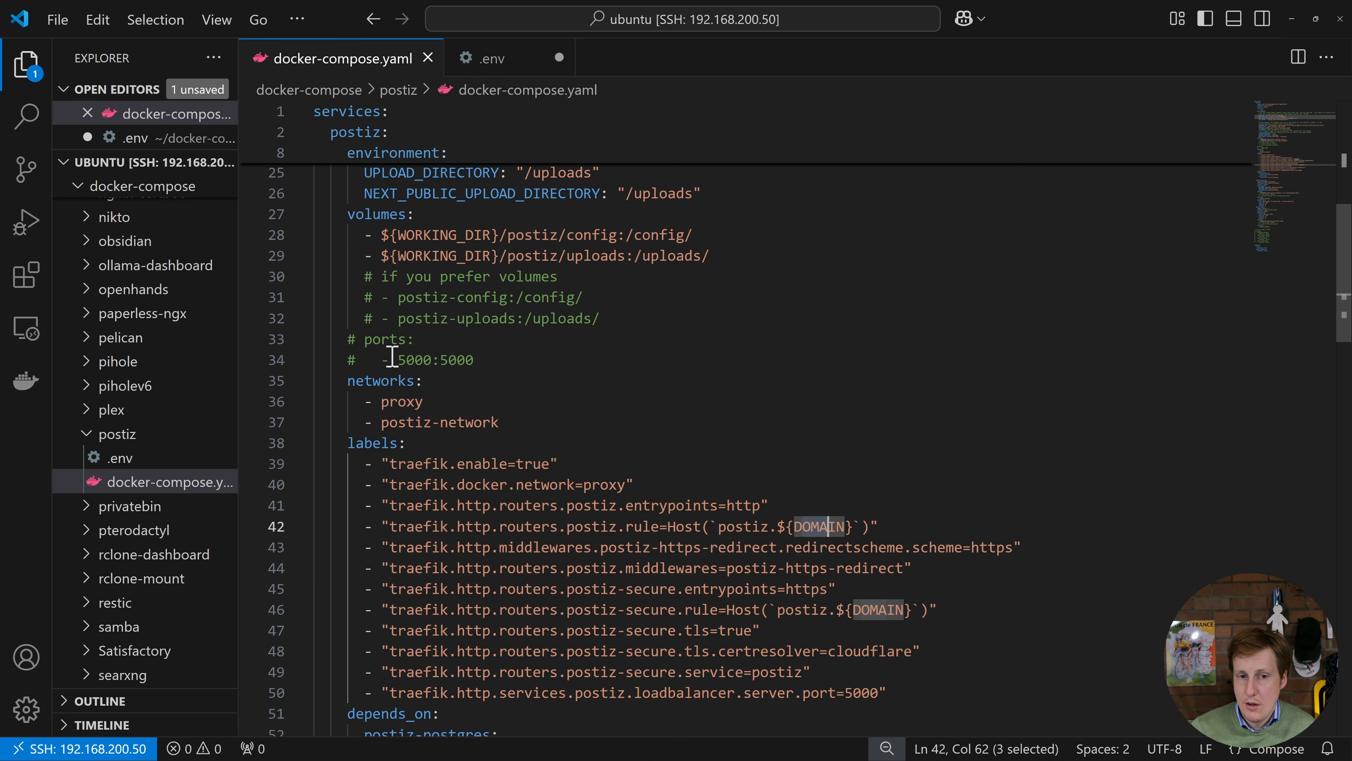
{"action": "left_click_drag", "start_coordinate": [392, 360], "coordinate": [497, 361]}
{"action": "left_click_drag", "start_coordinate": [444, 401], "coordinate": [373, 401]}
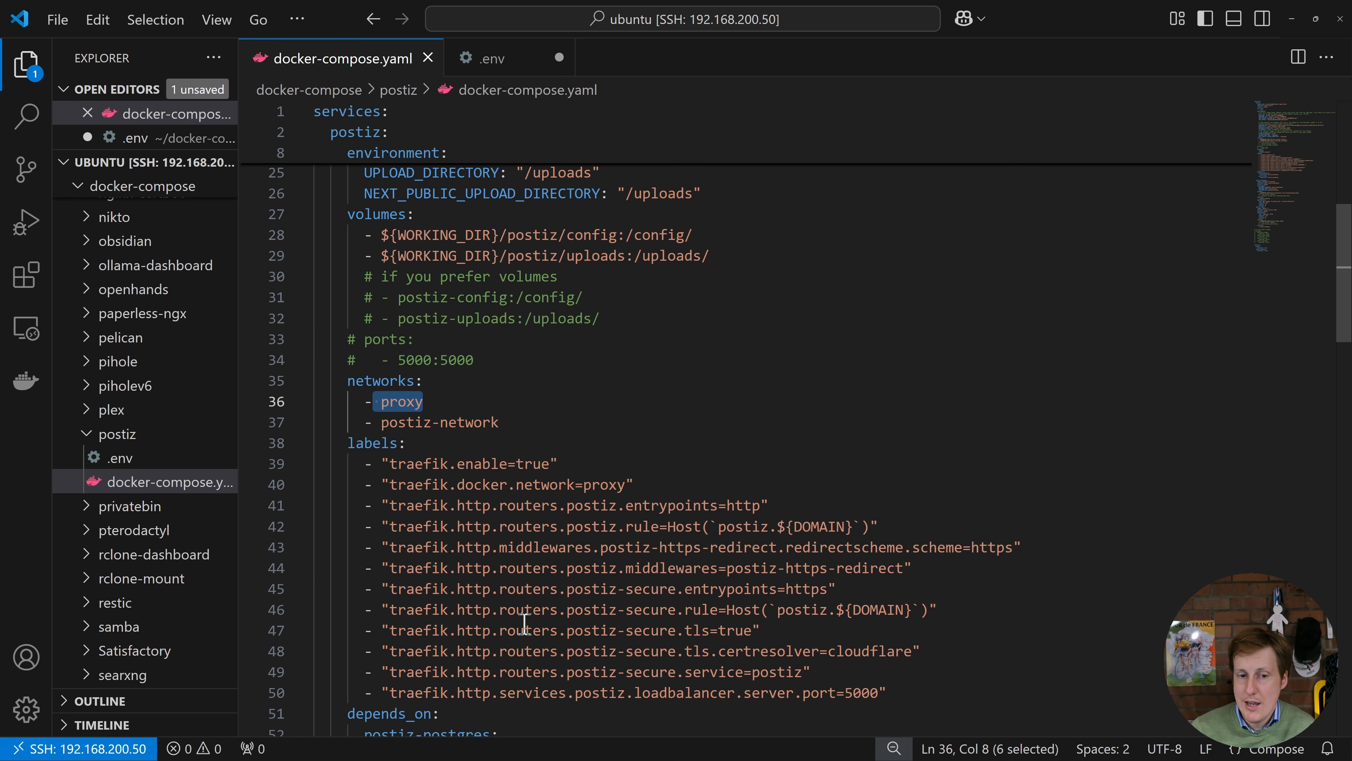
{"action": "scroll", "coordinate": [525, 618], "scroll_direction": "down", "scroll_amount": 2}
{"action": "left_click", "coordinate": [656, 611]}
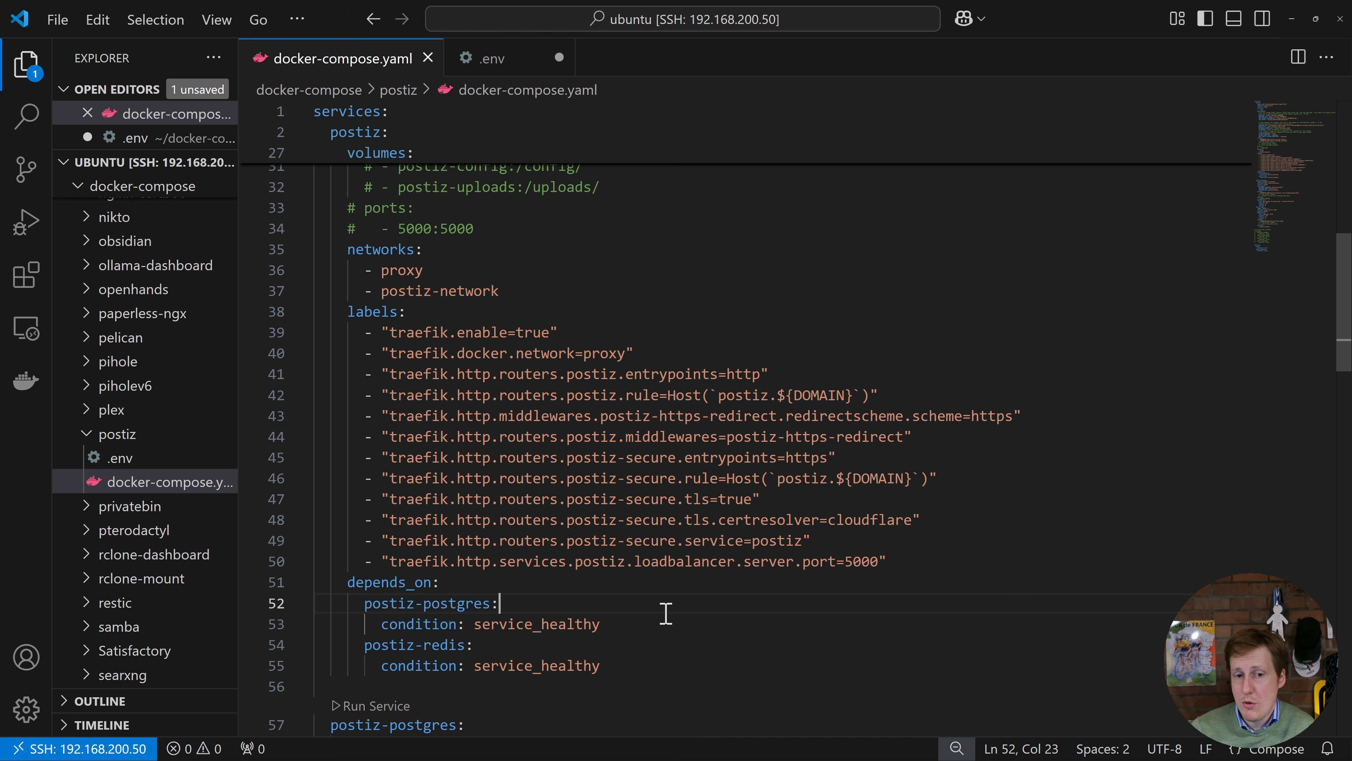
- Examine the depends_on health conditions and the postiz-postgres service's environment, volume and postiz-network settings in docker-compose.yaml
{"action": "left_click_drag", "start_coordinate": [457, 582], "coordinate": [357, 579]}
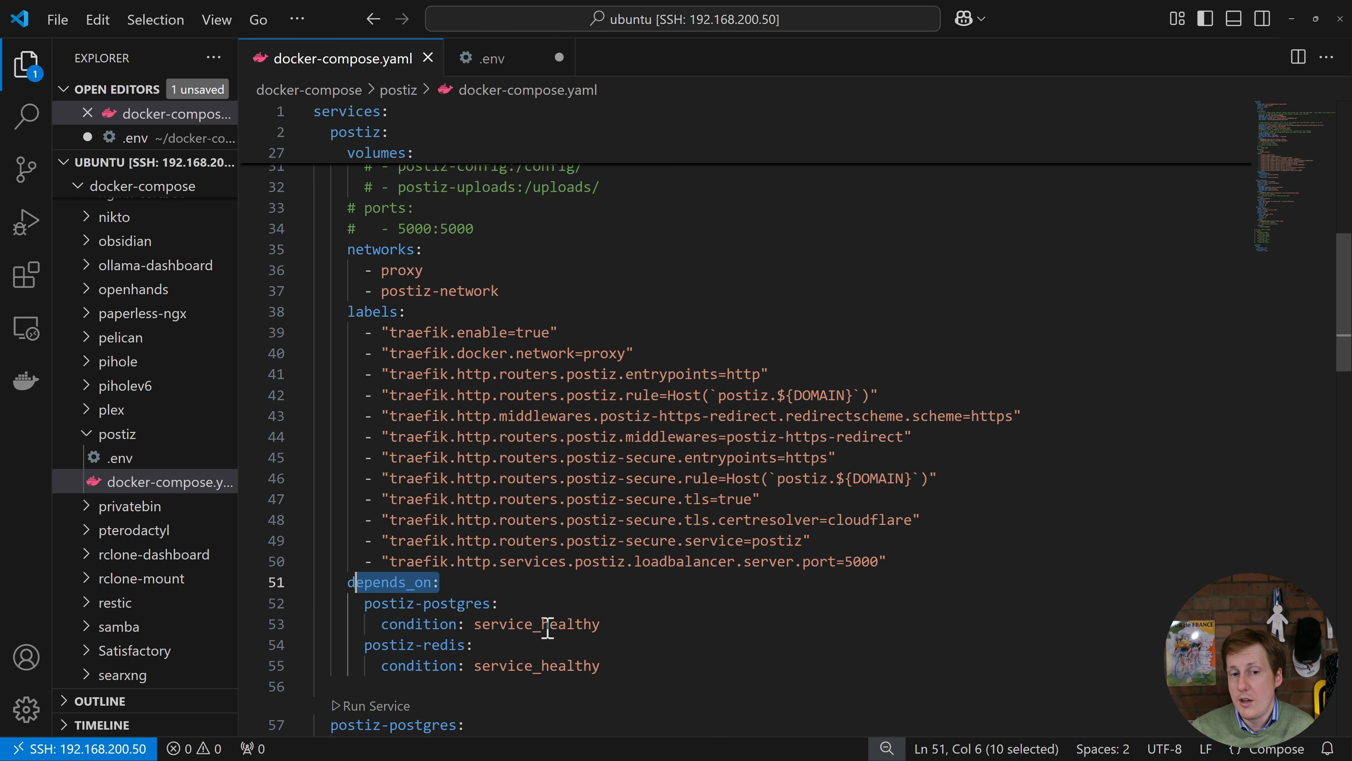
{"action": "left_click_drag", "start_coordinate": [468, 625], "coordinate": [612, 631]}
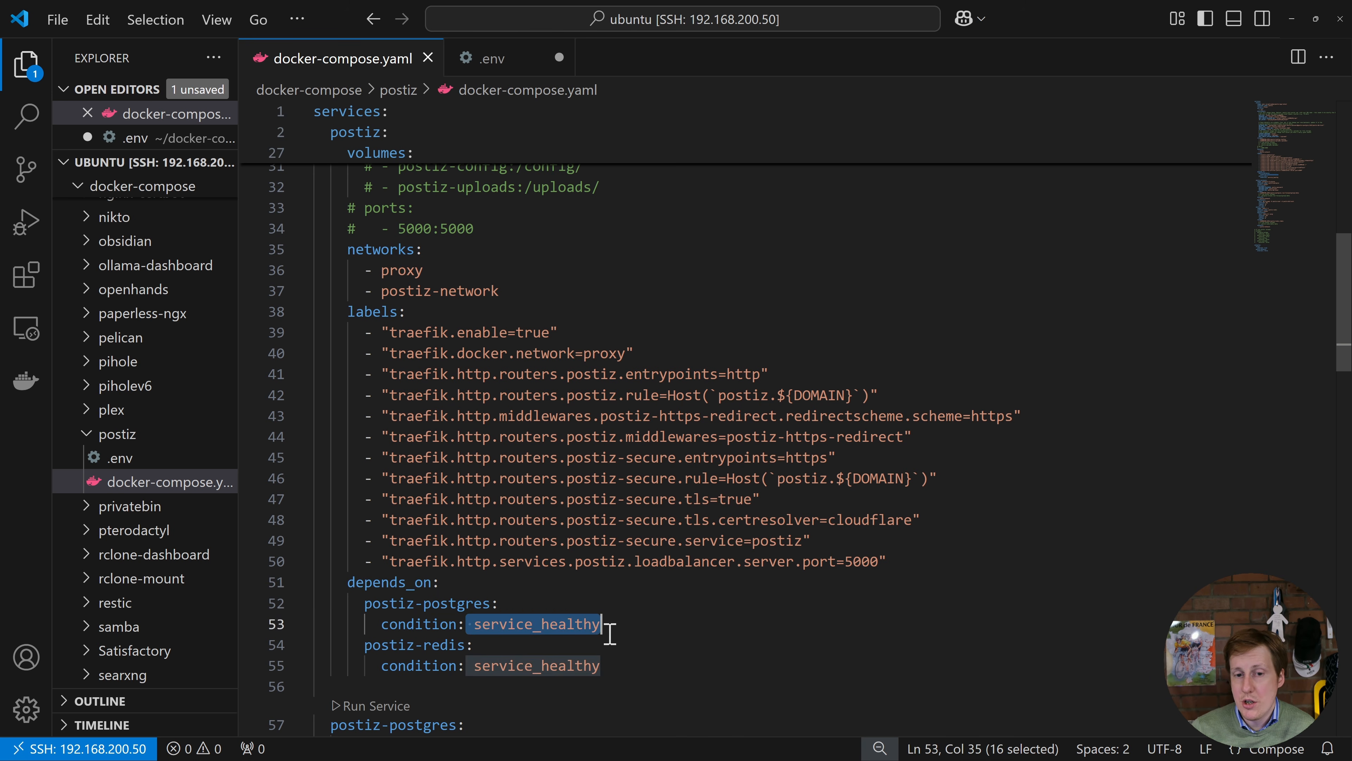
{"action": "scroll", "coordinate": [629, 639], "scroll_direction": "down", "scroll_amount": 6}
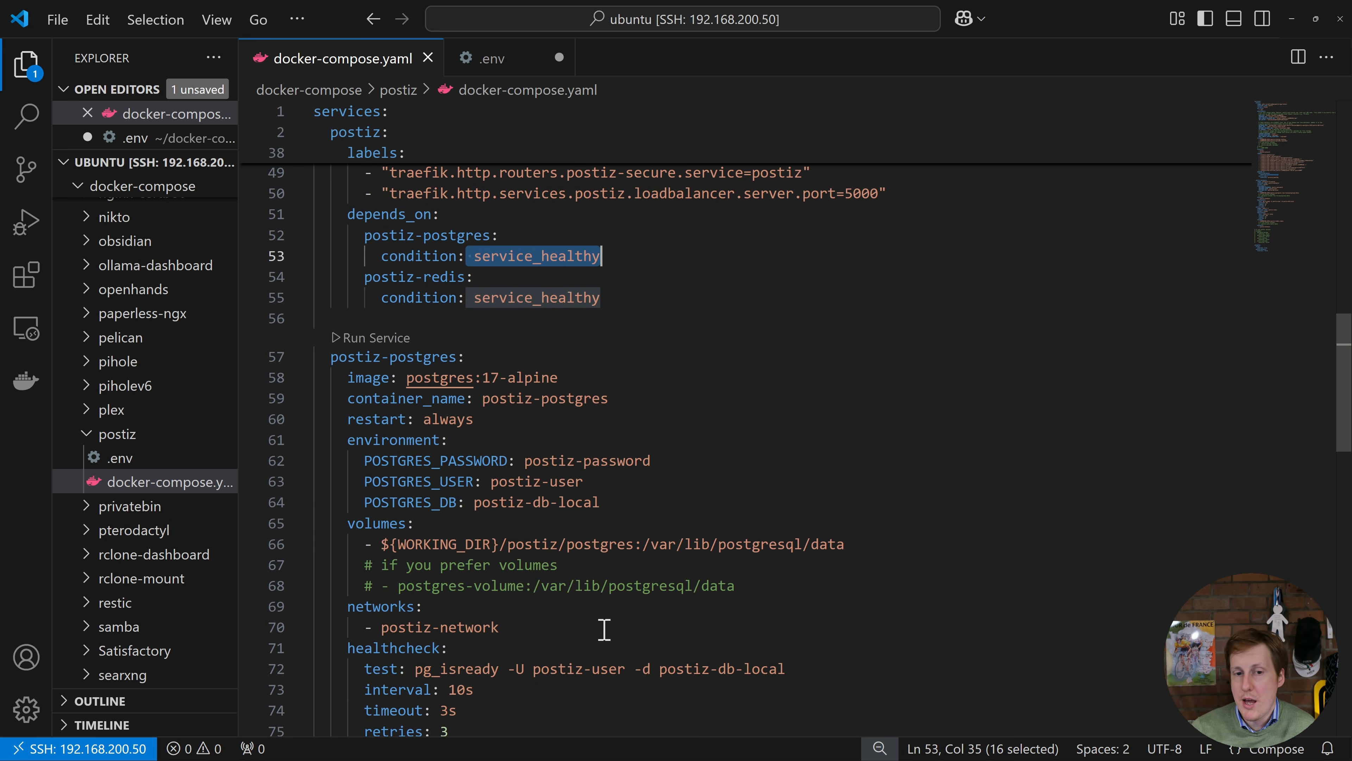
{"action": "scroll", "coordinate": [576, 558], "scroll_direction": "down", "scroll_amount": 2}
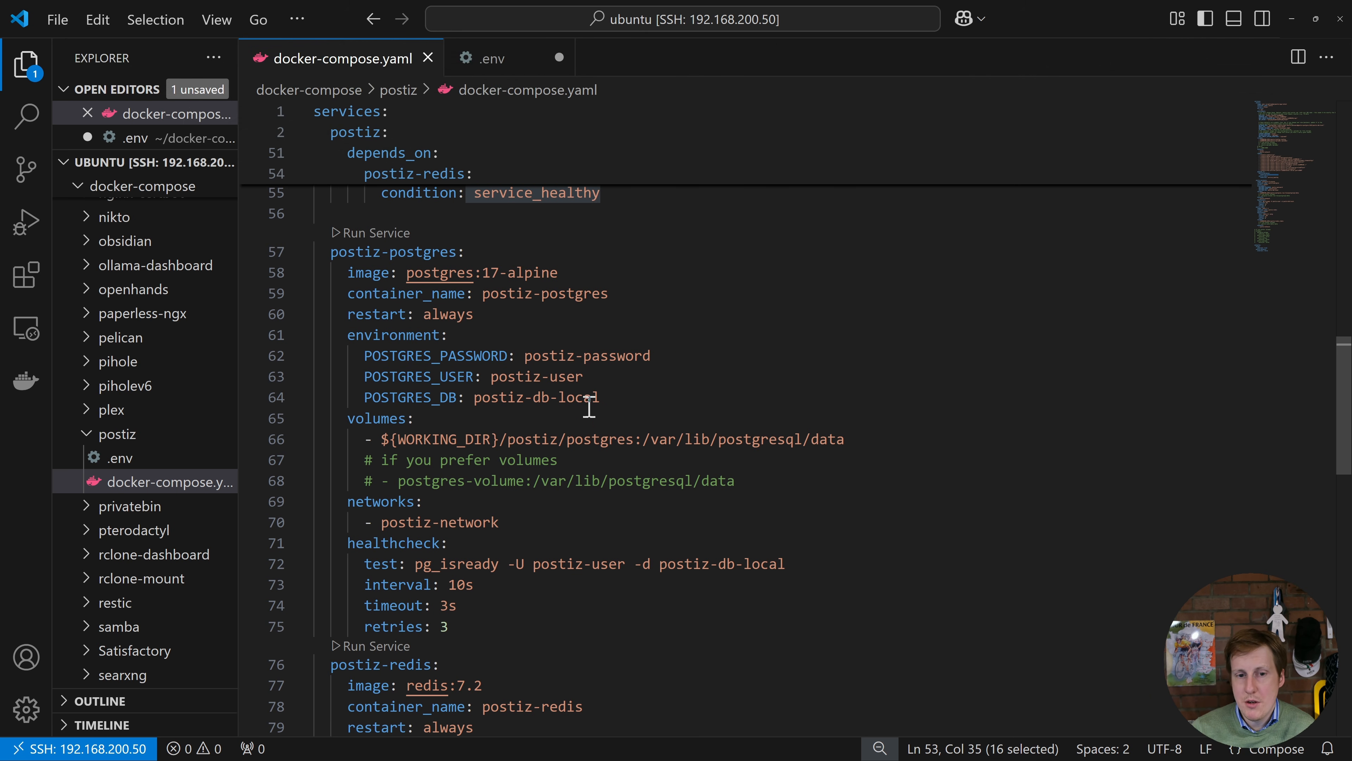
{"action": "left_click_drag", "start_coordinate": [504, 522], "coordinate": [381, 522]}
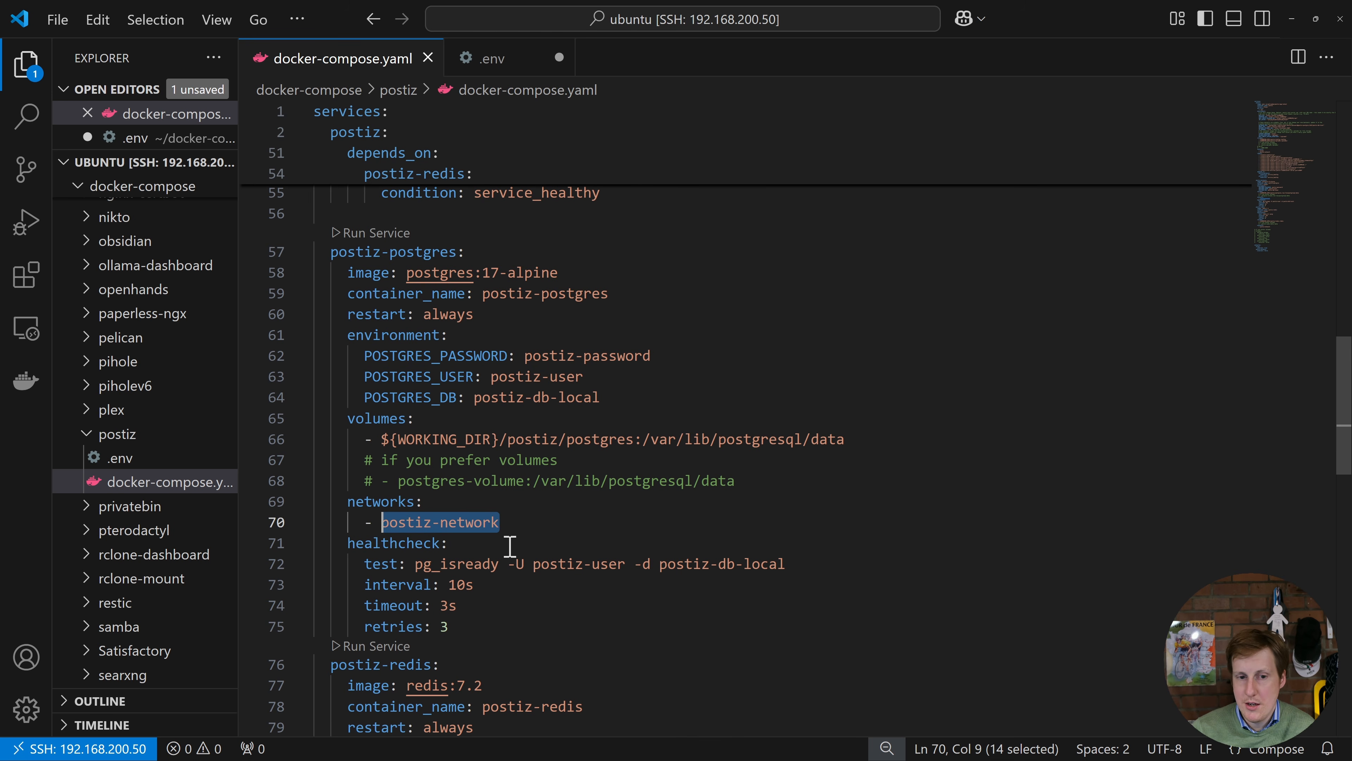
- Review the postiz-redis service's healthcheck, network and data bind mount alongside its commented-out volume alternative
{"action": "scroll", "coordinate": [519, 538], "scroll_direction": "down", "scroll_amount": 5}
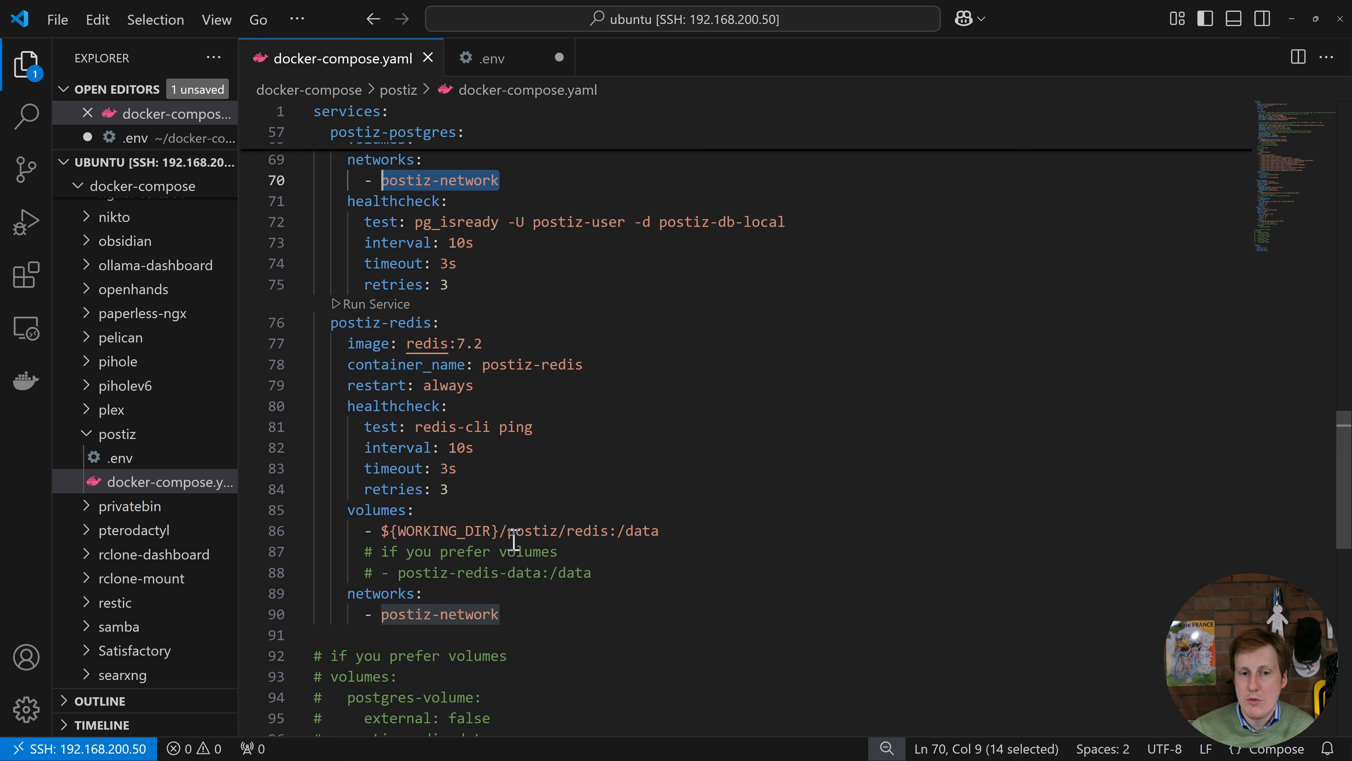
{"action": "left_click", "coordinate": [618, 611]}
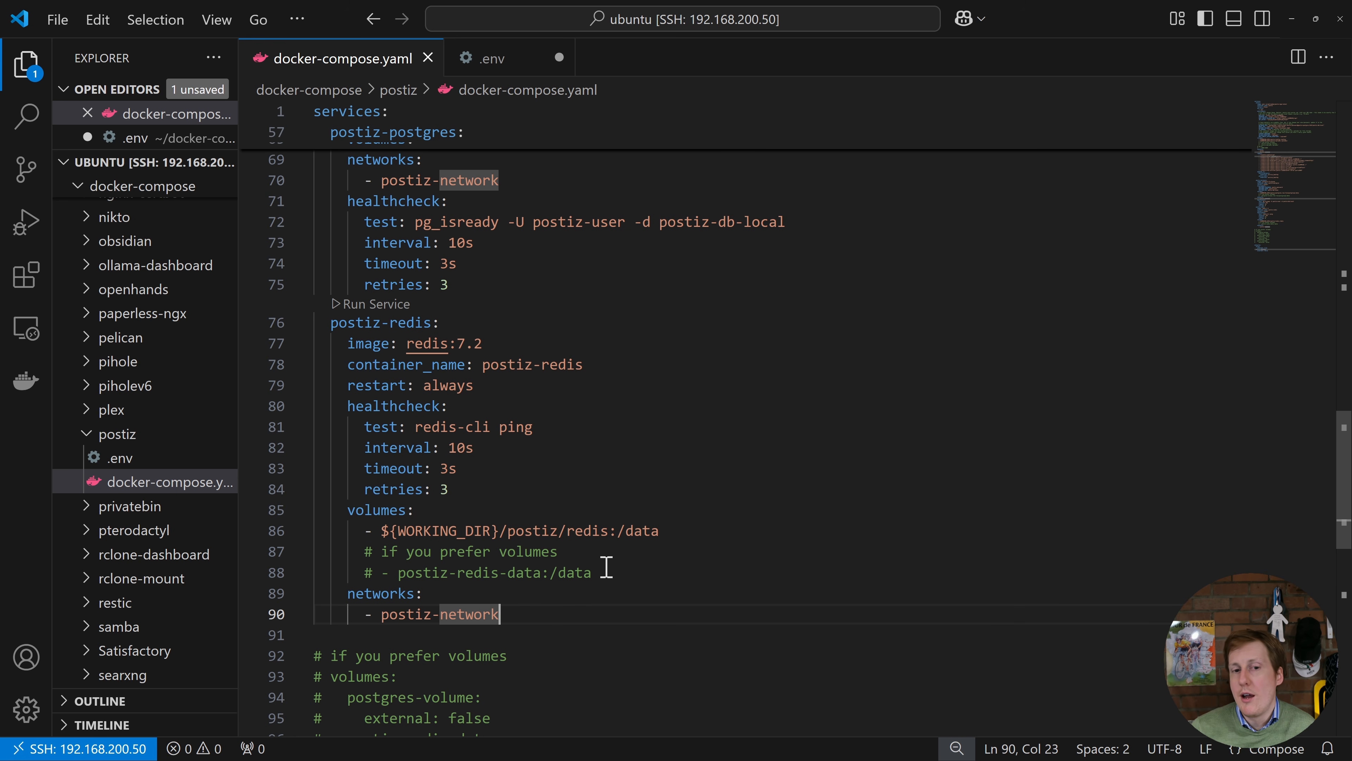
{"action": "scroll", "coordinate": [596, 567], "scroll_direction": "down", "scroll_amount": 2}
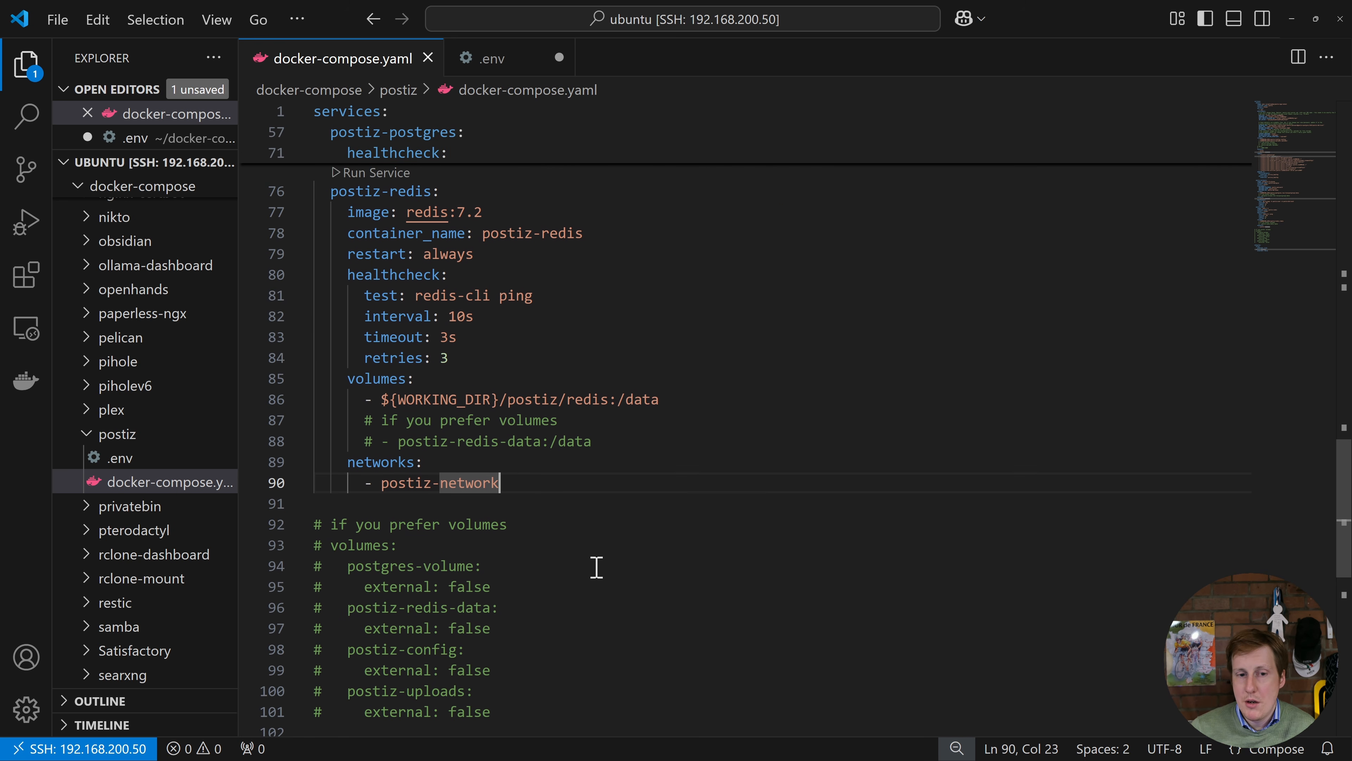
{"action": "left_click_drag", "start_coordinate": [367, 441], "coordinate": [591, 444]}
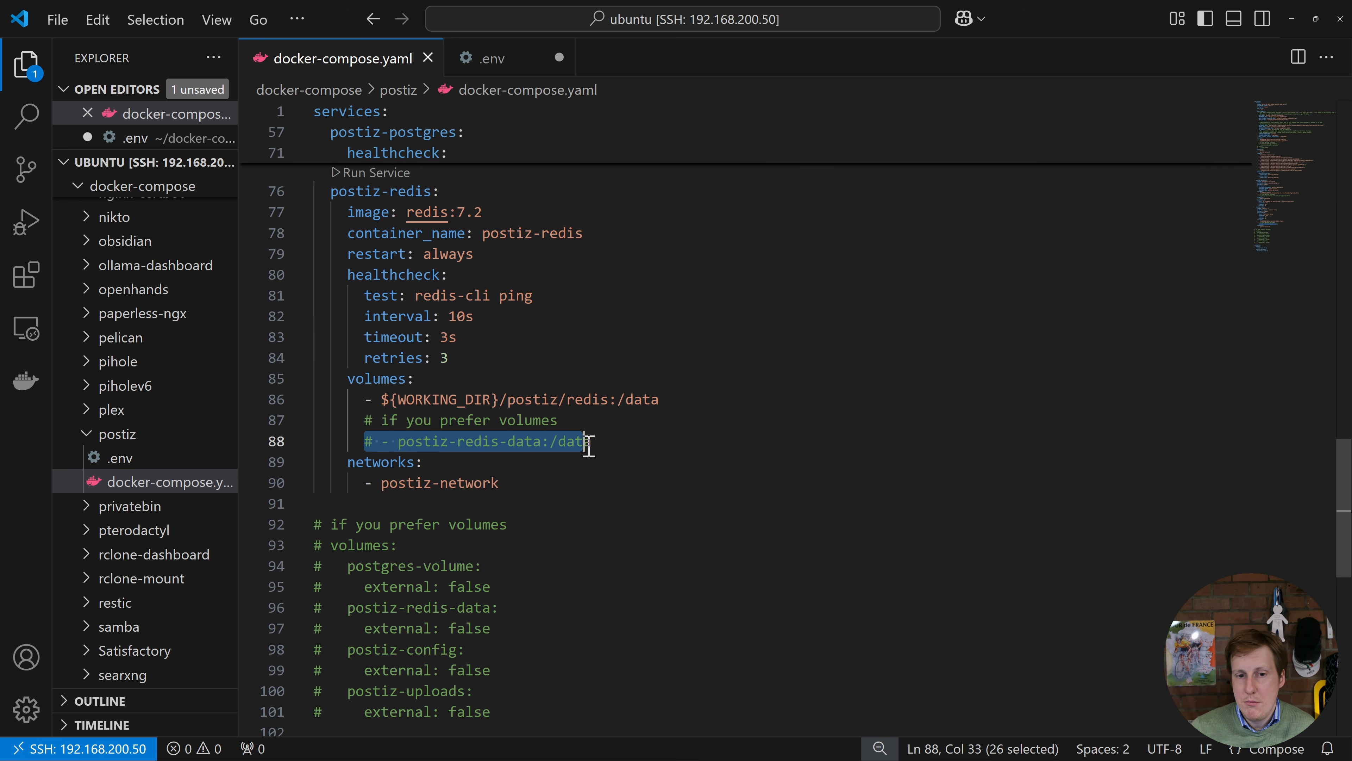
- Inspect the commented-out named volumes block and the proxy and postiz-network definitions at the end of the compose file
{"action": "scroll", "coordinate": [589, 532], "scroll_direction": "down", "scroll_amount": 2}
{"action": "left_click", "coordinate": [538, 569]}
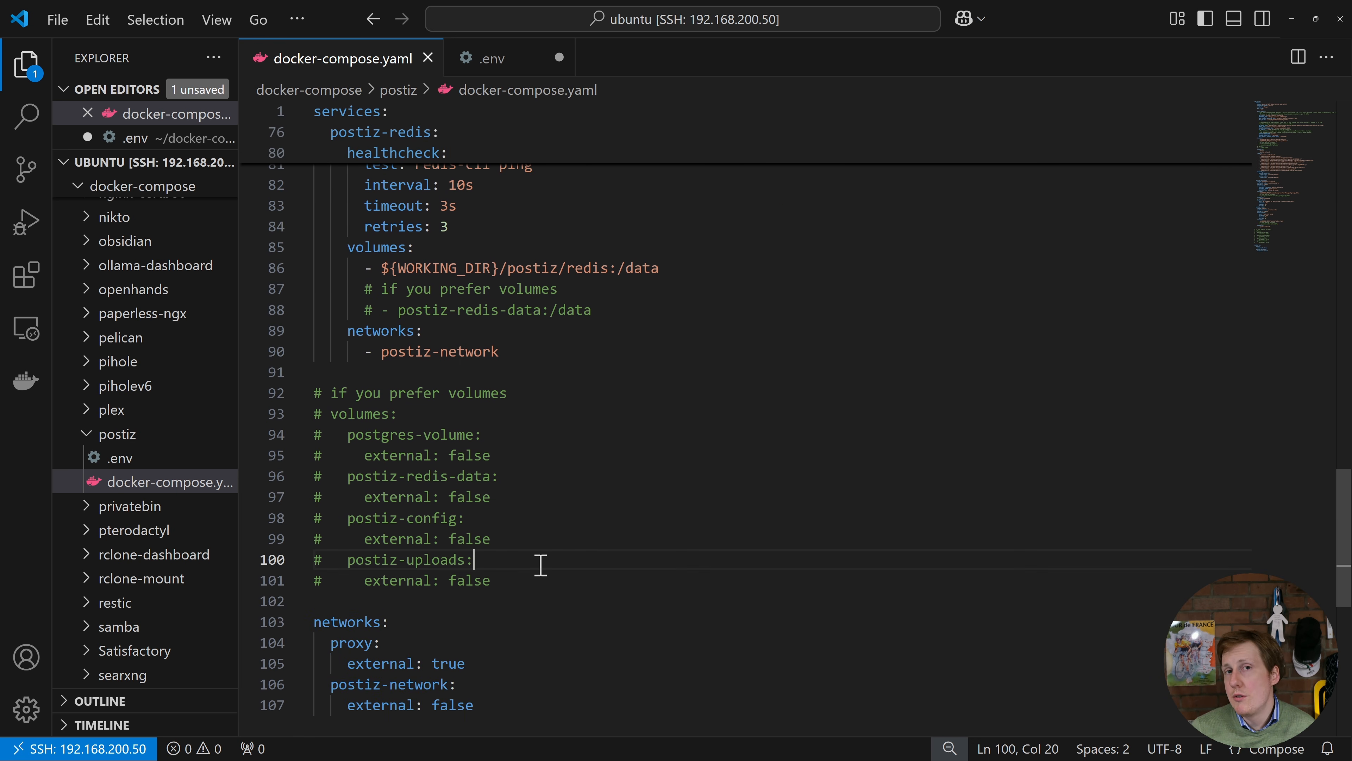
{"action": "left_click_drag", "start_coordinate": [519, 573], "coordinate": [314, 413]}
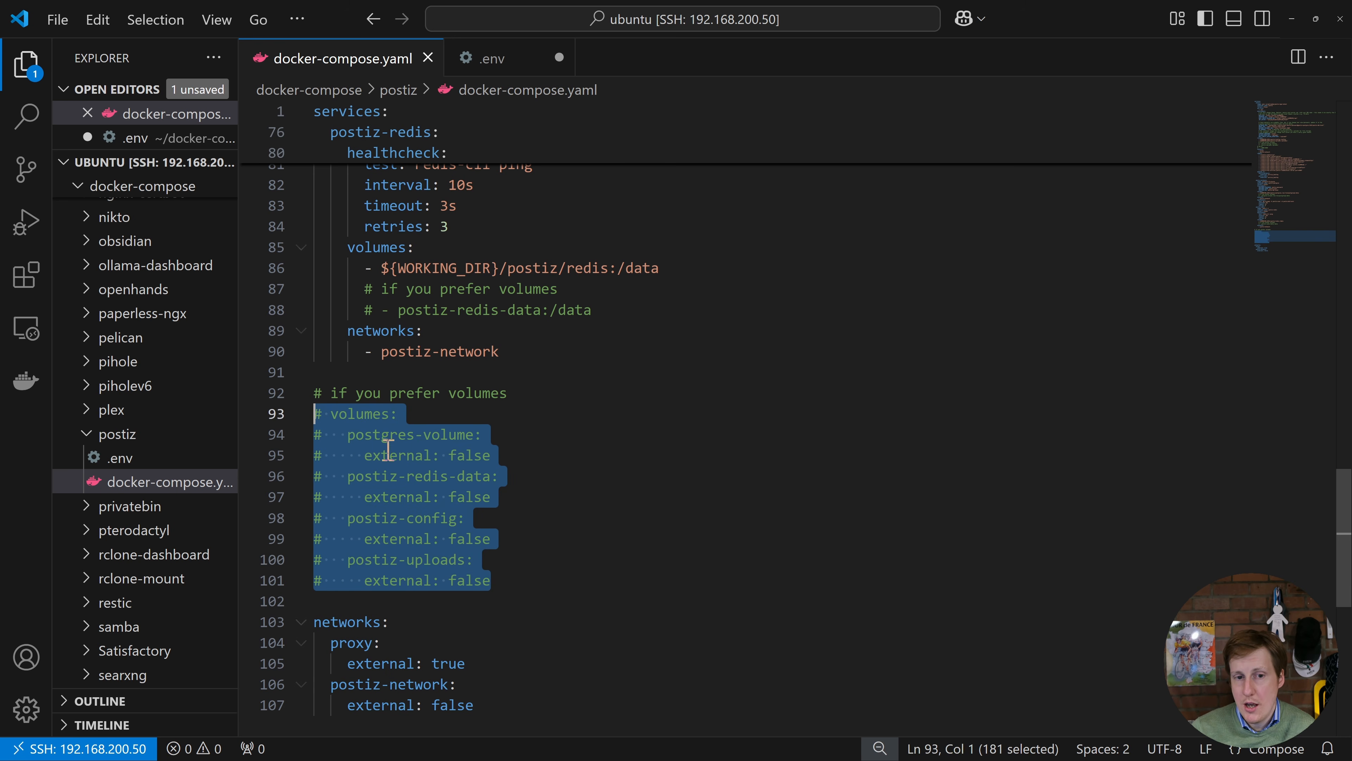
{"action": "left_click", "coordinate": [547, 552]}
{"action": "scroll", "coordinate": [547, 552], "scroll_direction": "down", "scroll_amount": 2}
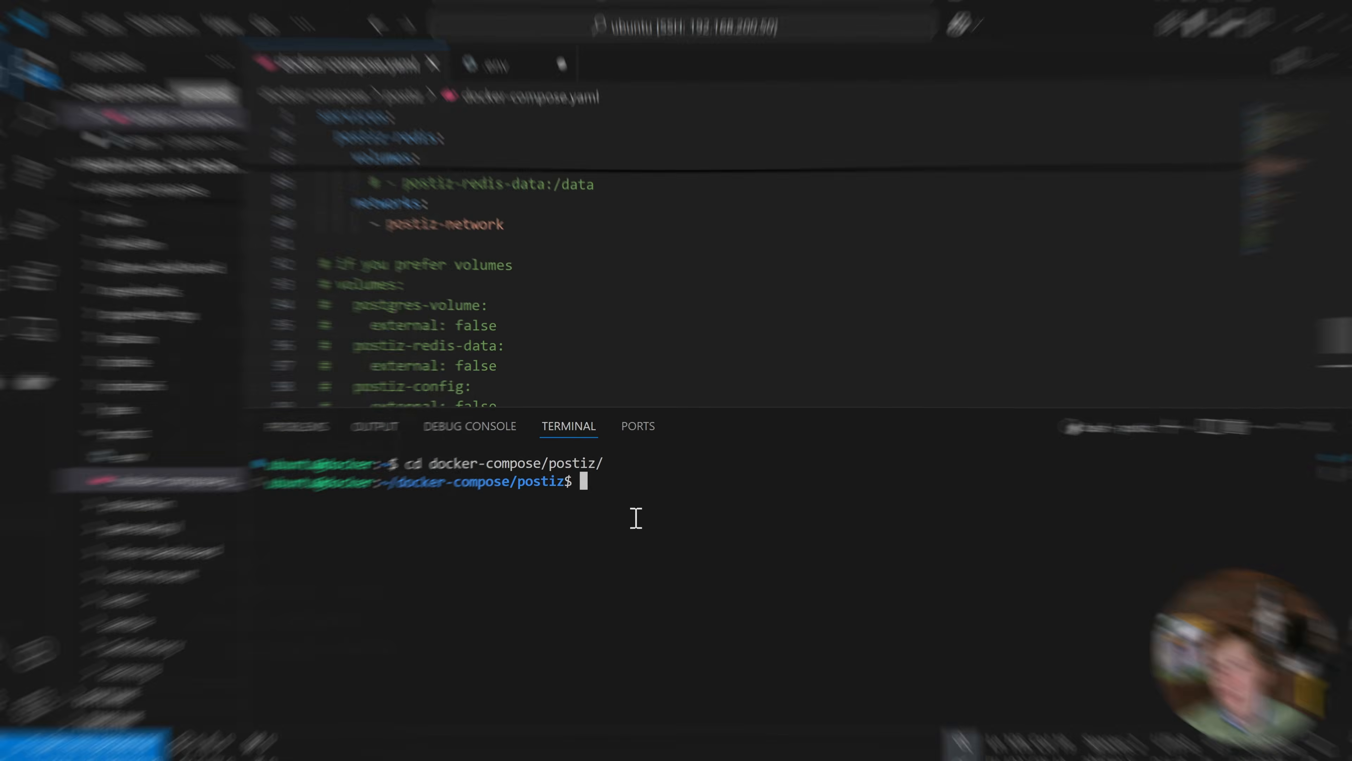
- List the postiz folder's files in the terminal and start the stack in detached mode with sudo docker compose up -d
{"action": "type", "text": "ls"}
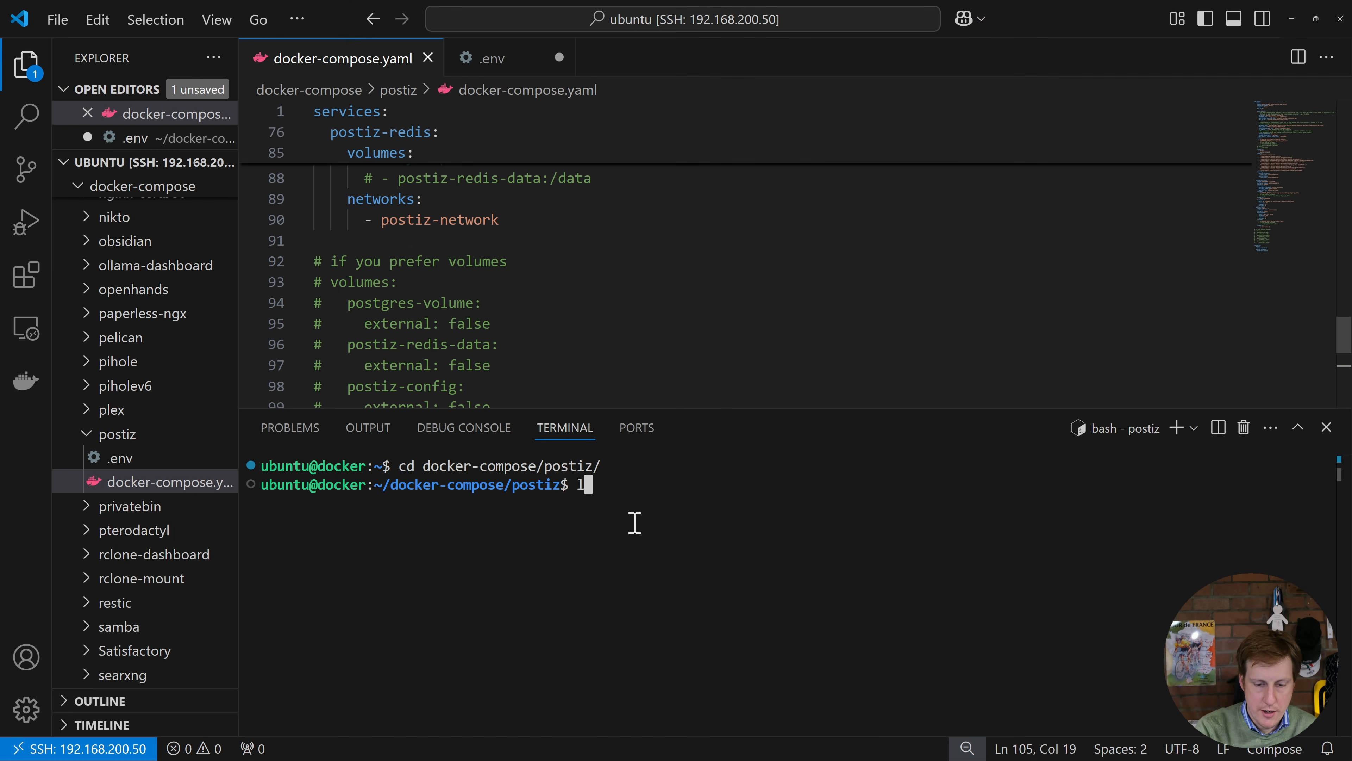
{"action": "key", "text": "Return"}
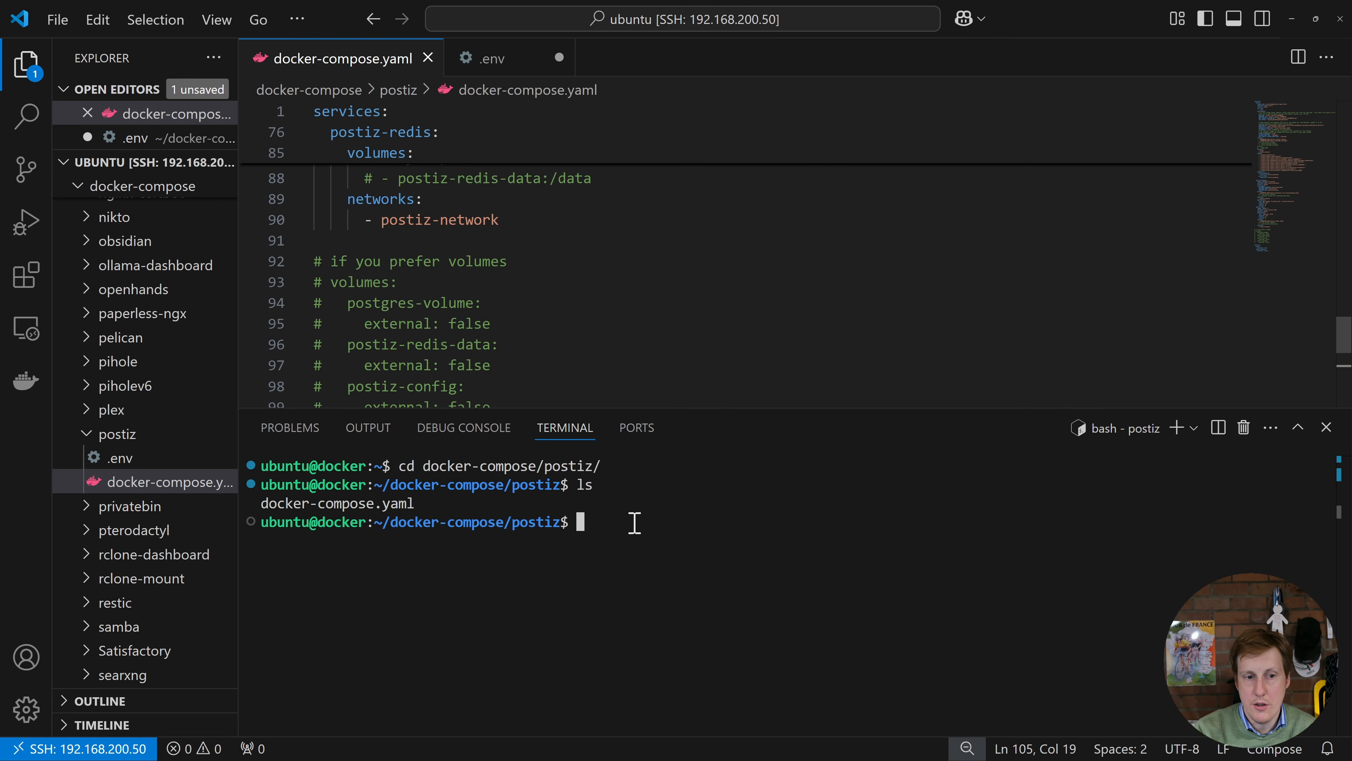
{"action": "type", "text": "sudo "}
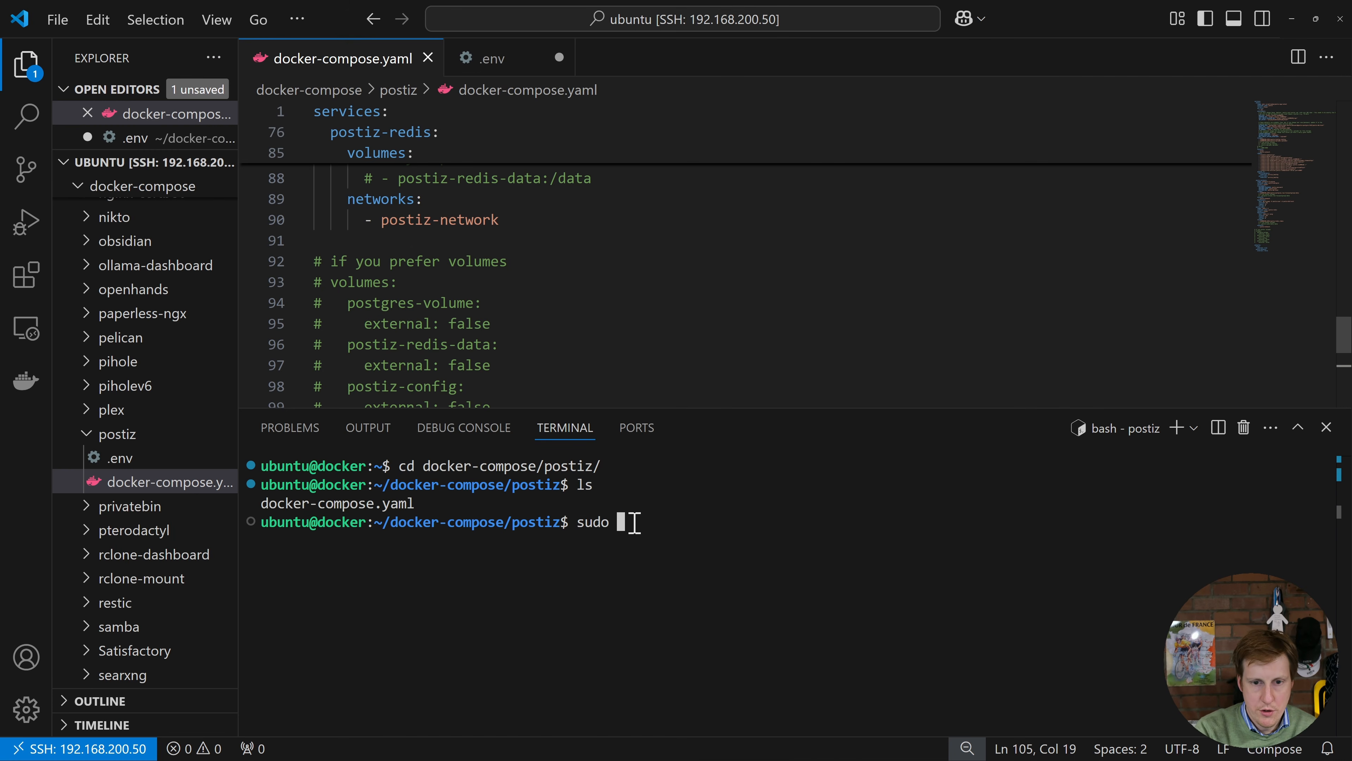
{"action": "type", "text": "docker compose up -"}
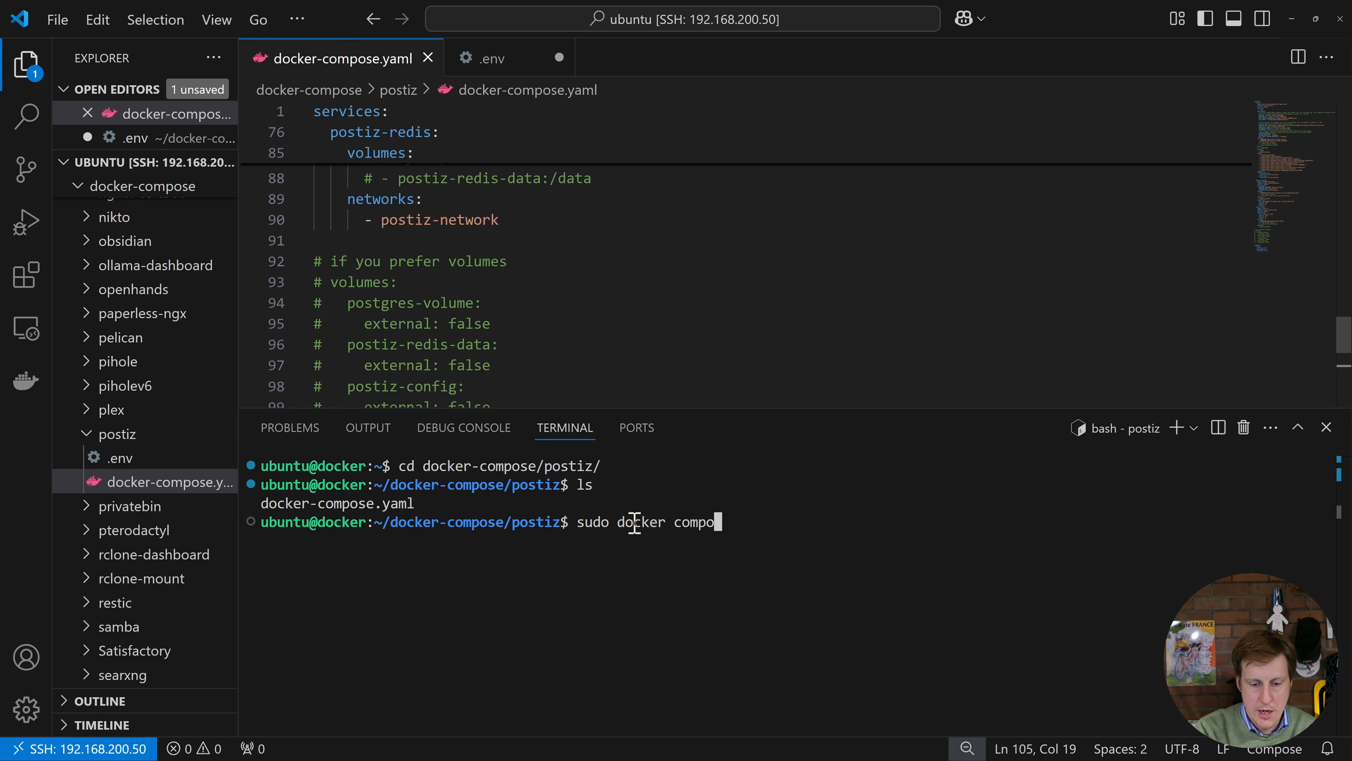
{"action": "type", "text": "d"}
{"action": "key", "text": "Return"}
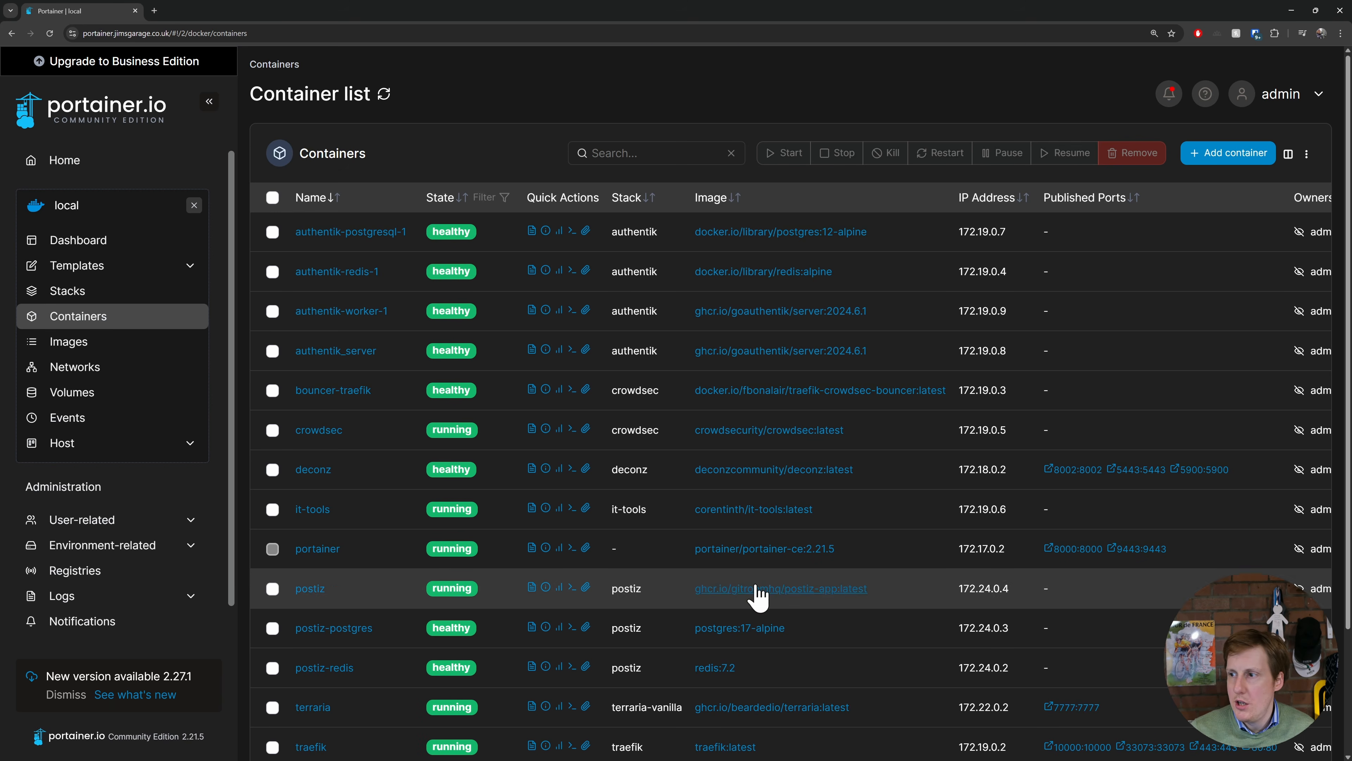
- In Portainer, check the postiz containers' states and read the postiz-redis and postiz-postgres container logs
{"action": "scroll", "coordinate": [692, 596], "scroll_direction": "down", "scroll_amount": 1}
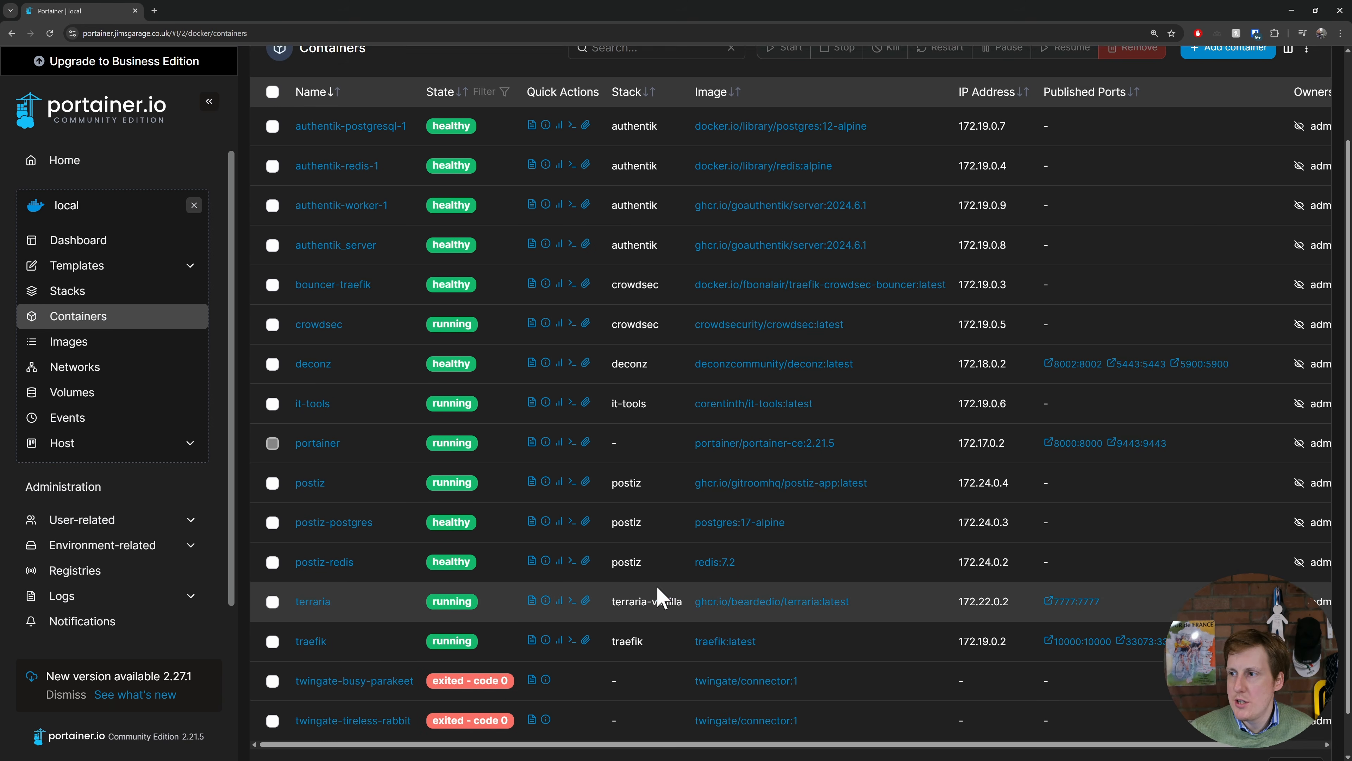
{"action": "scroll", "coordinate": [661, 597], "scroll_direction": "down", "scroll_amount": 1}
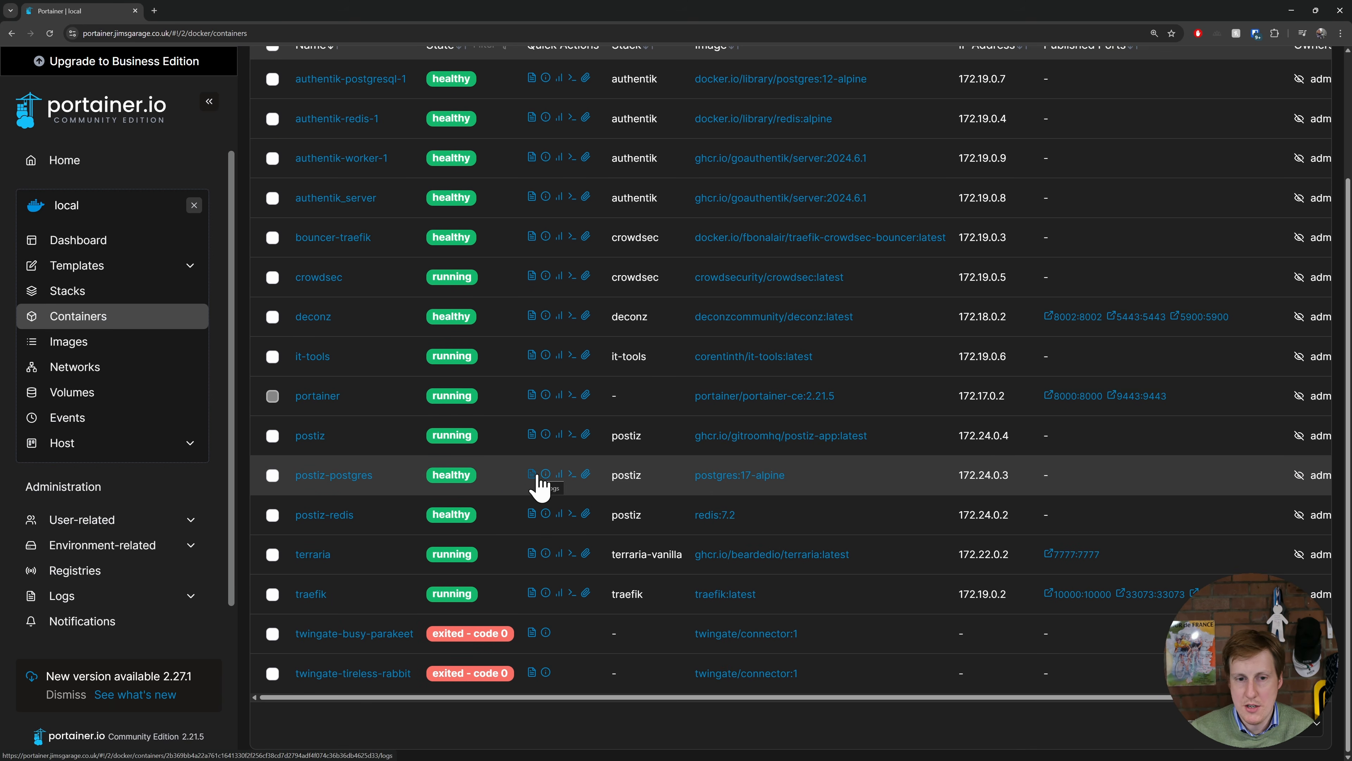
{"action": "left_click", "coordinate": [531, 515]}
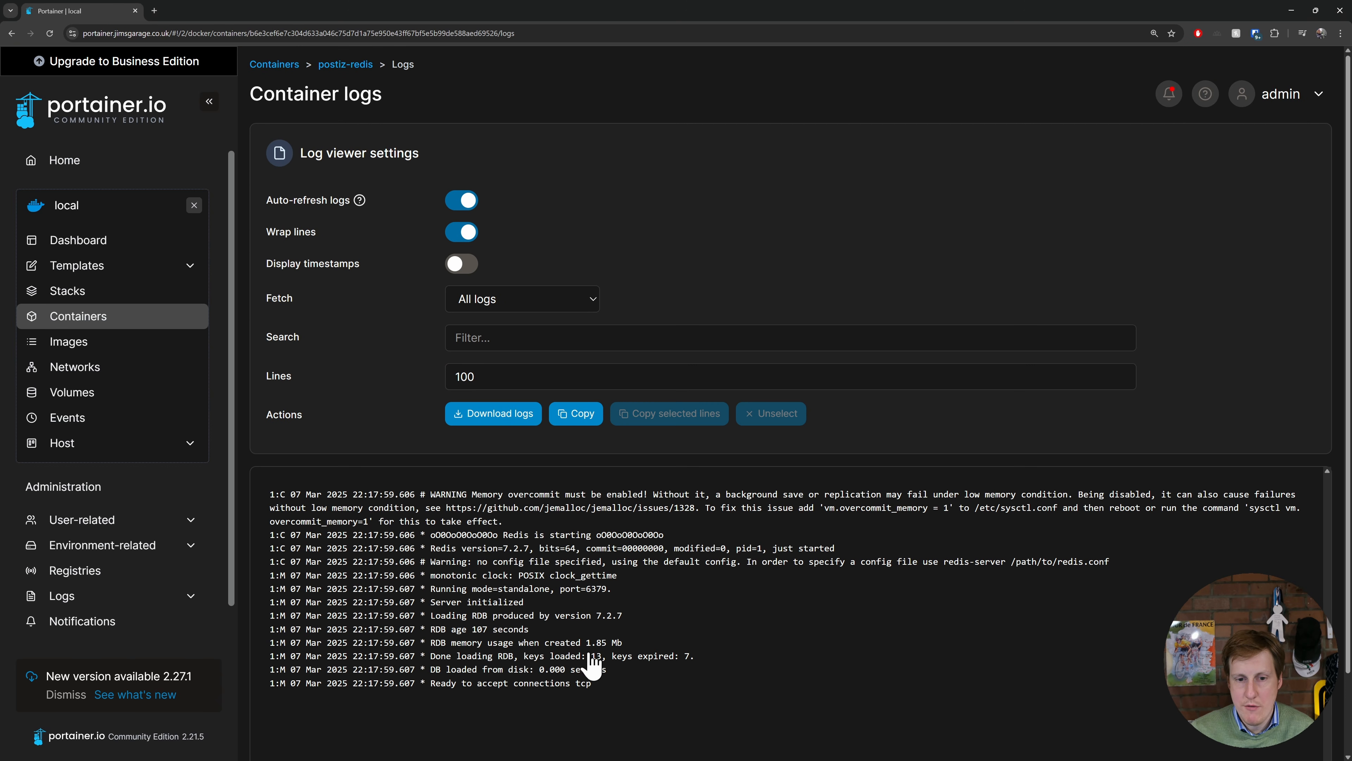
{"action": "left_click", "coordinate": [84, 326]}
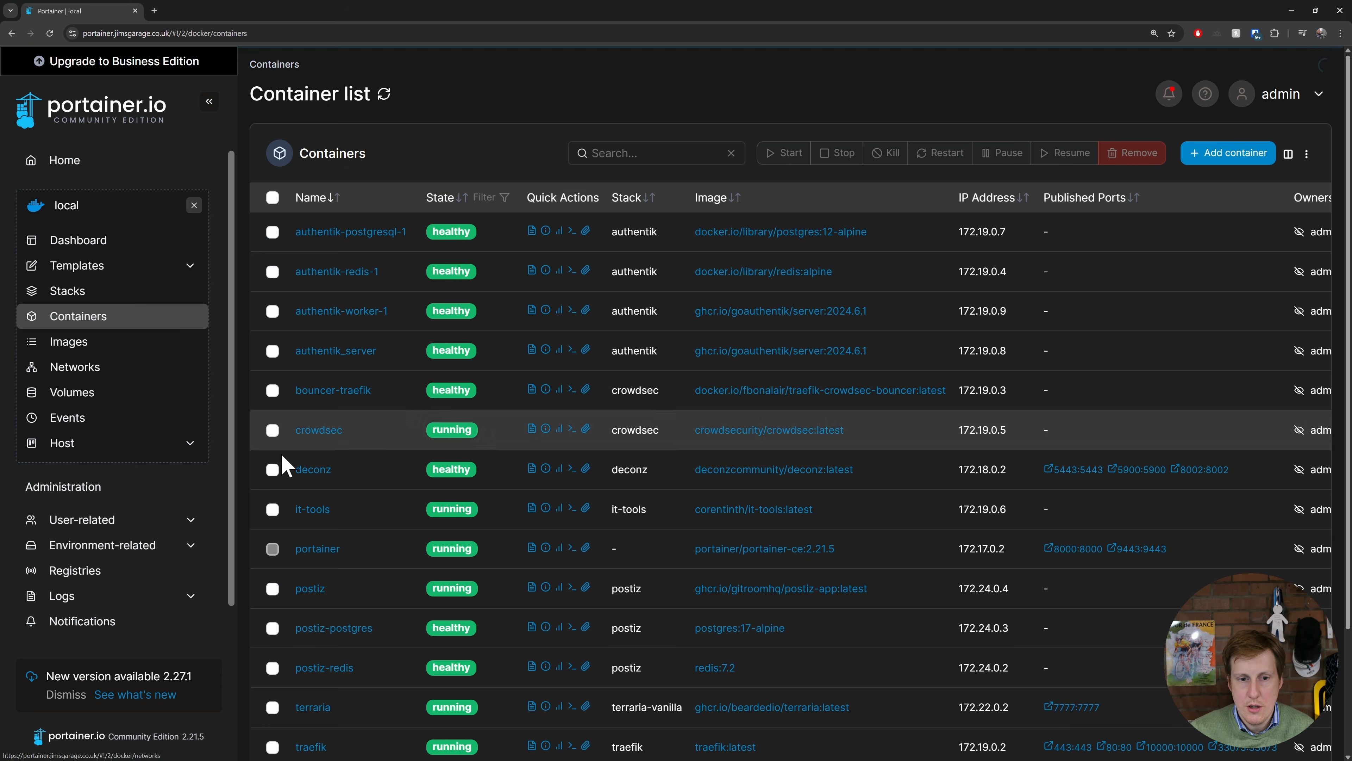
{"action": "left_click", "coordinate": [531, 627]}
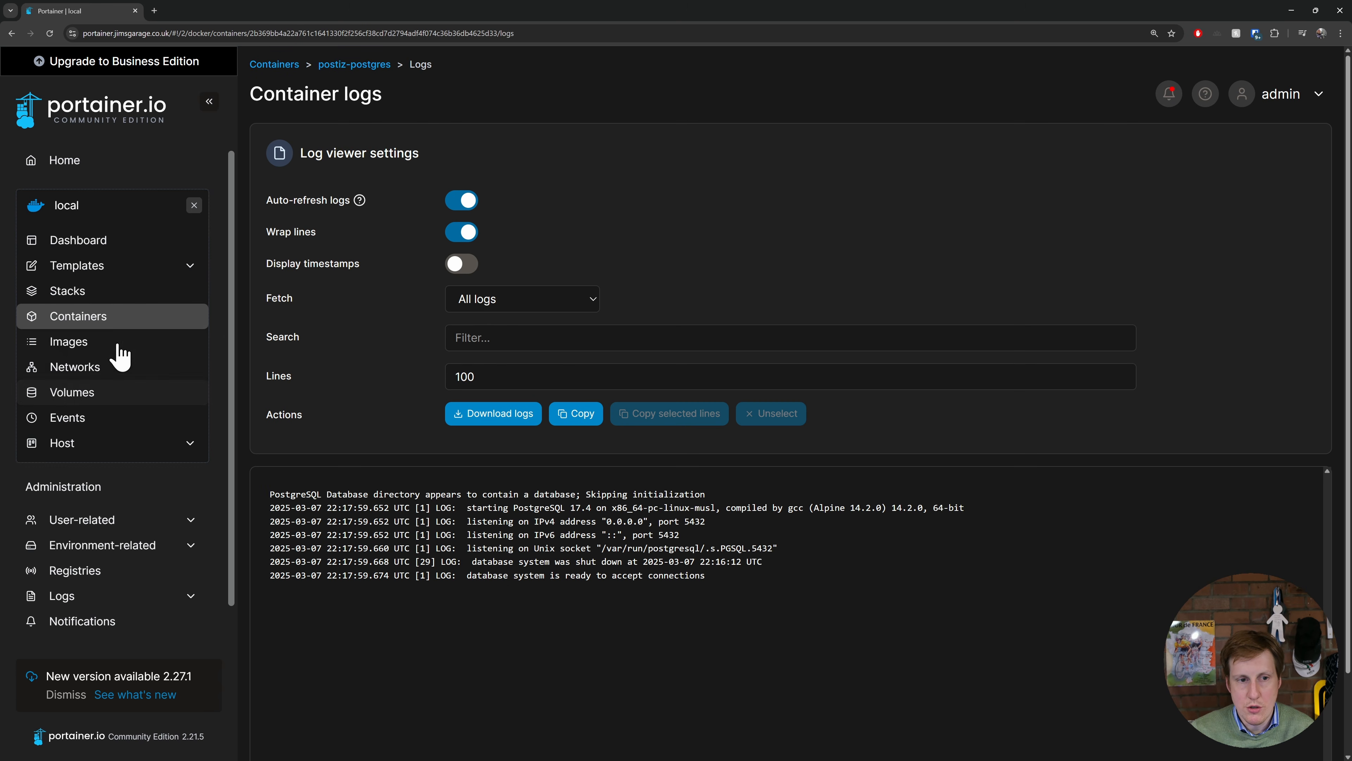
{"action": "left_click", "coordinate": [138, 319]}
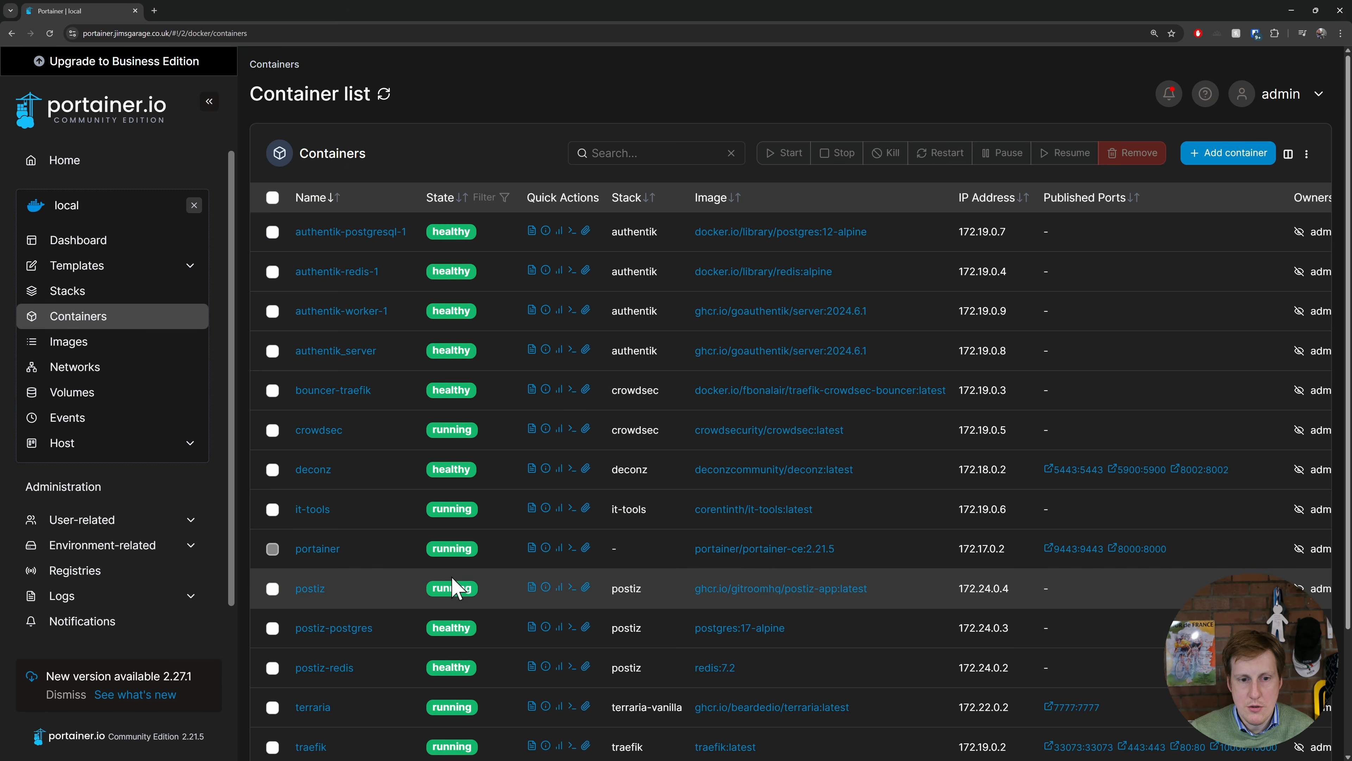
- Read the latest entries in the postiz container's log, and return to the container list
{"action": "left_click", "coordinate": [532, 587]}
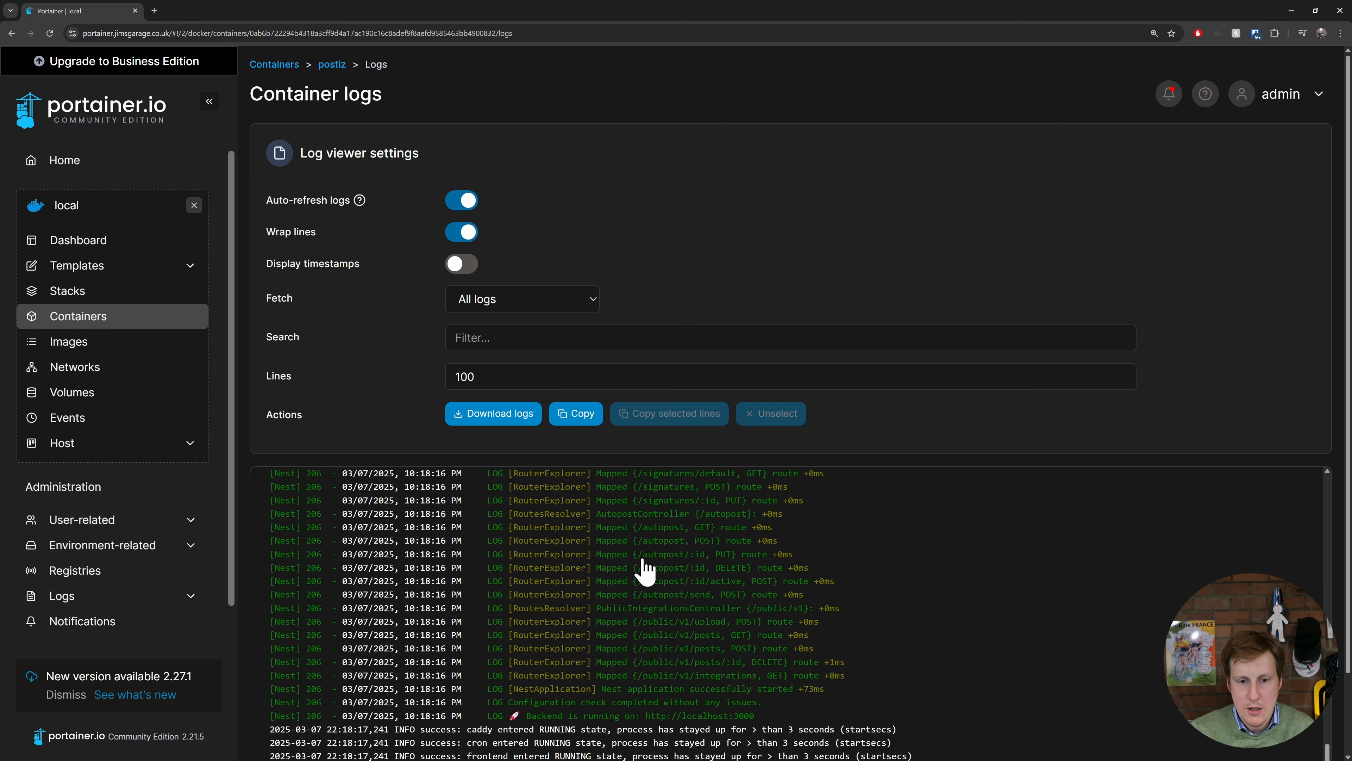
{"action": "scroll", "coordinate": [644, 533], "scroll_direction": "down", "scroll_amount": 1}
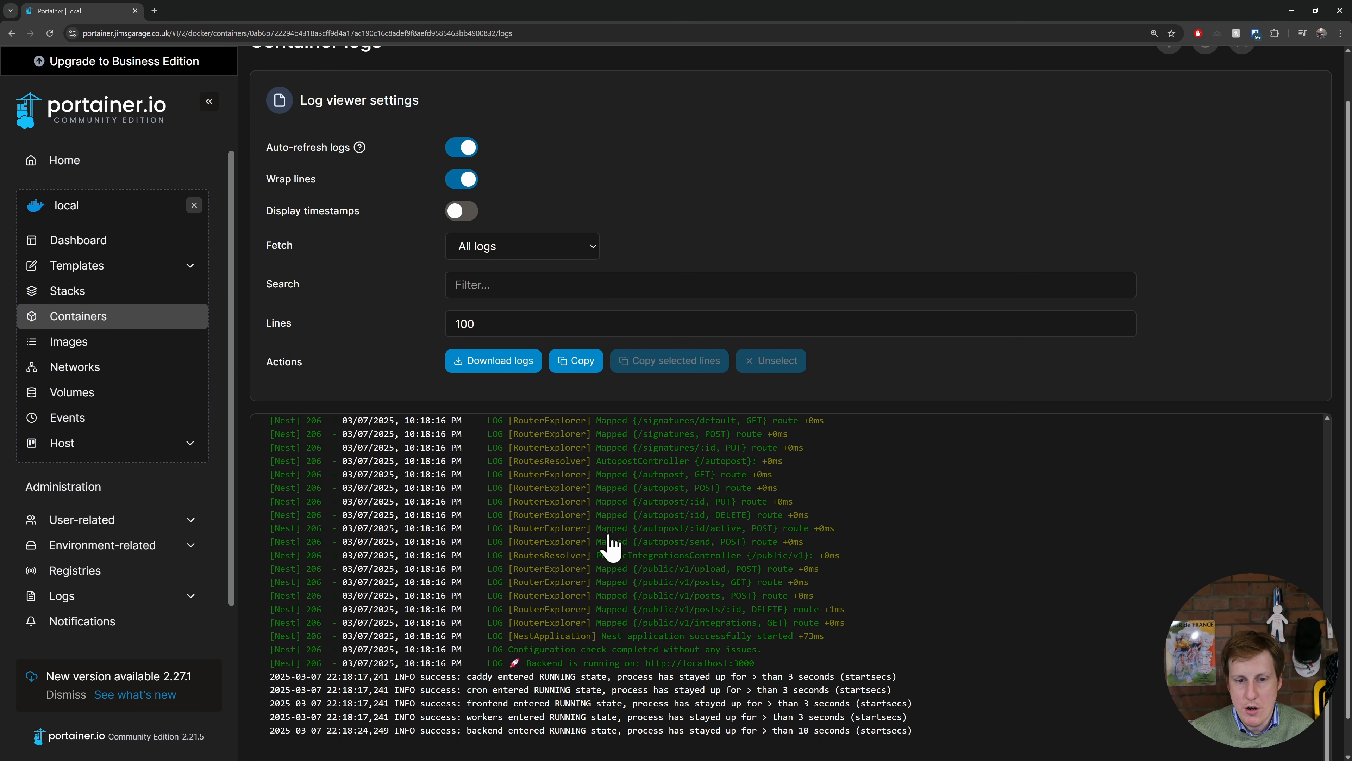
{"action": "left_click", "coordinate": [119, 326]}
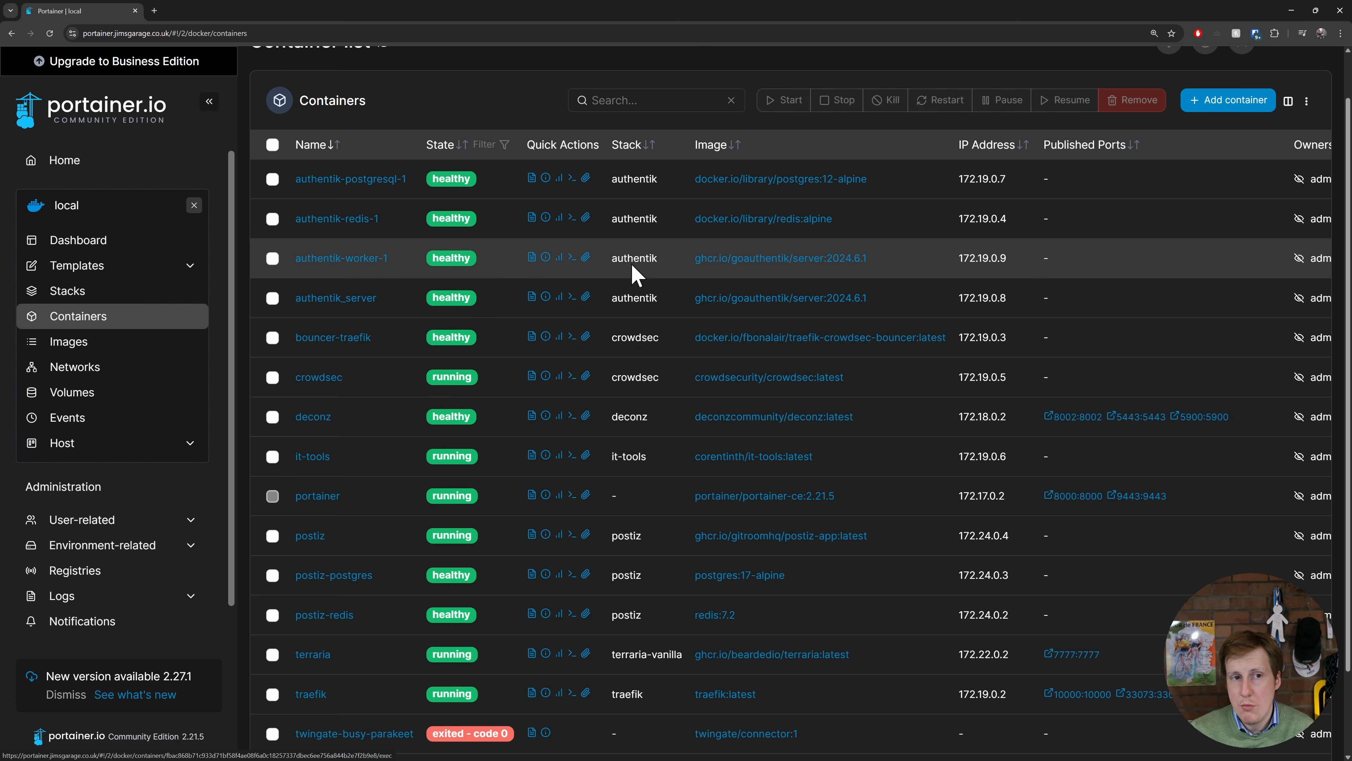
- Load postiz.jimsgarage.co.uk in a new incognito browser window
{"action": "left_click", "coordinate": [1343, 36]}
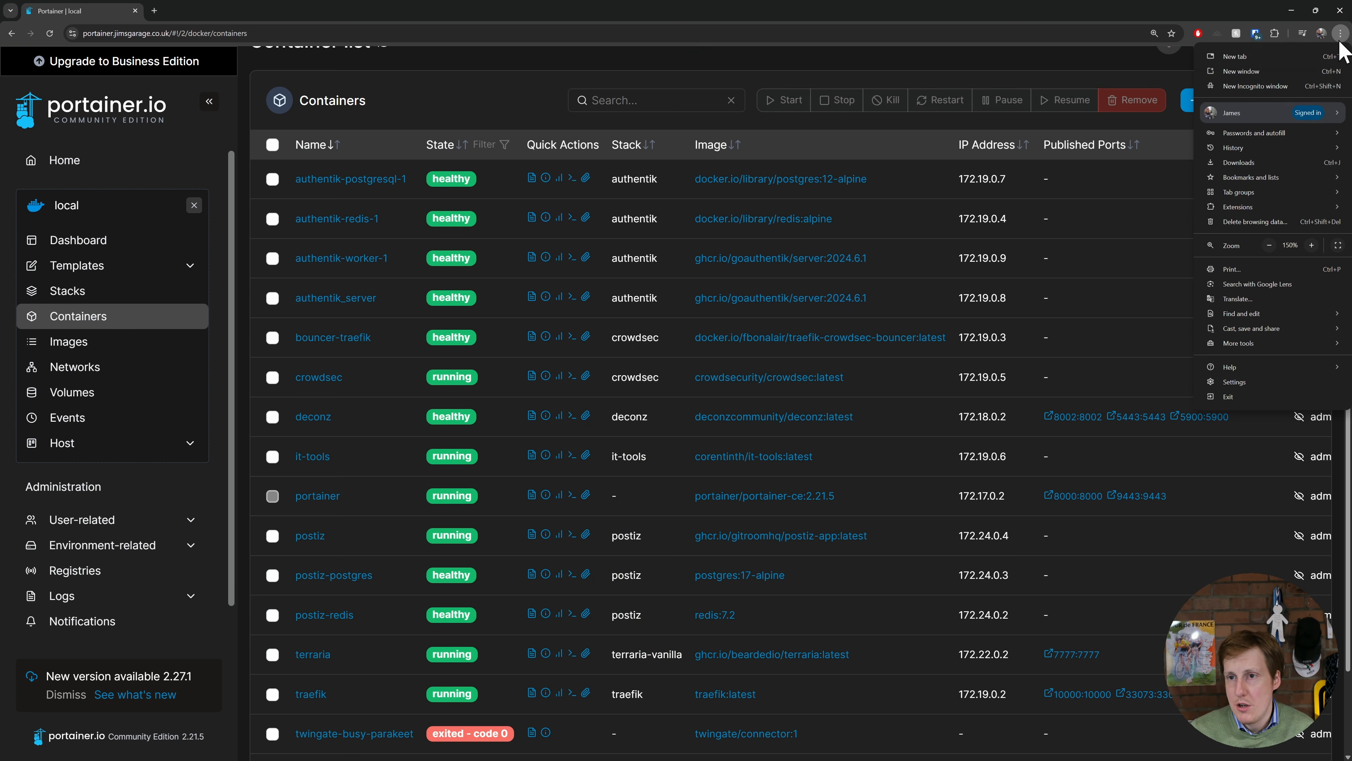
{"action": "left_click", "coordinate": [1299, 91]}
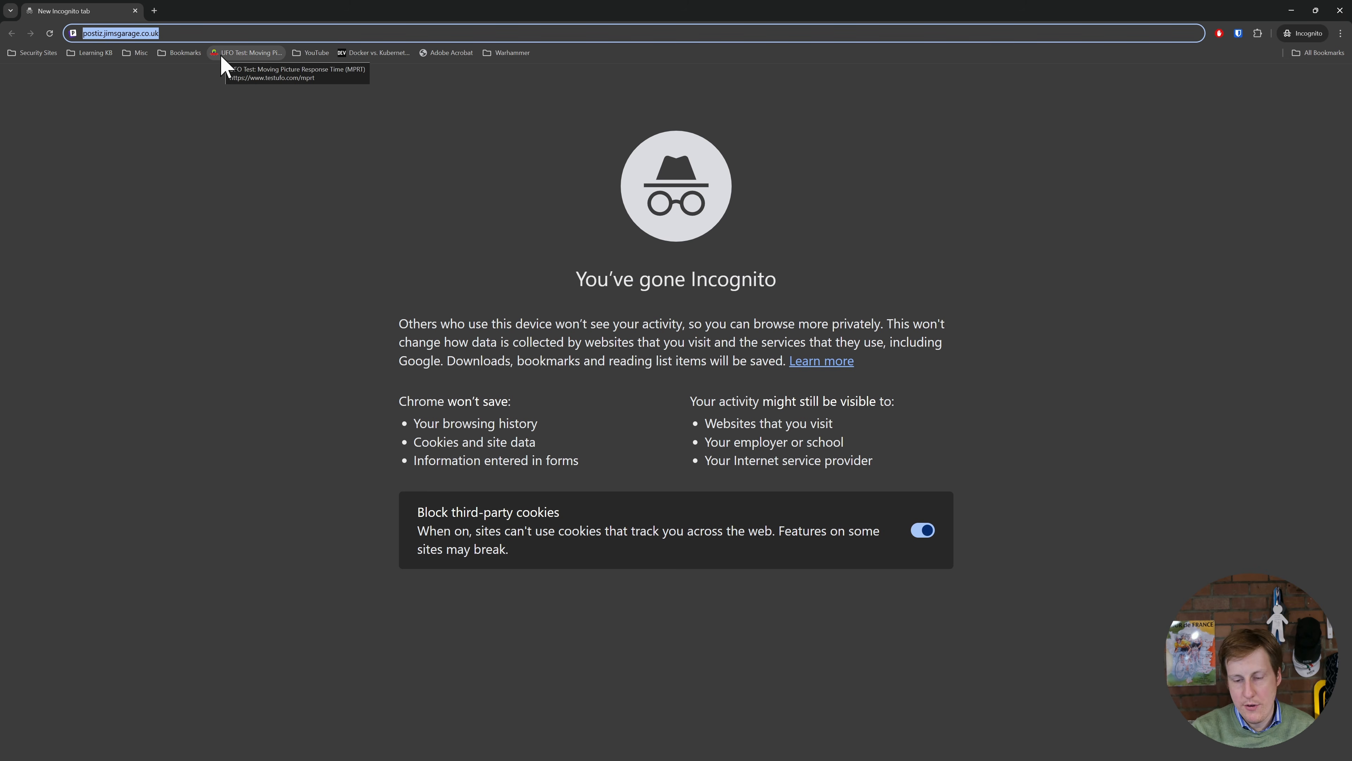
{"action": "key", "text": "Return"}
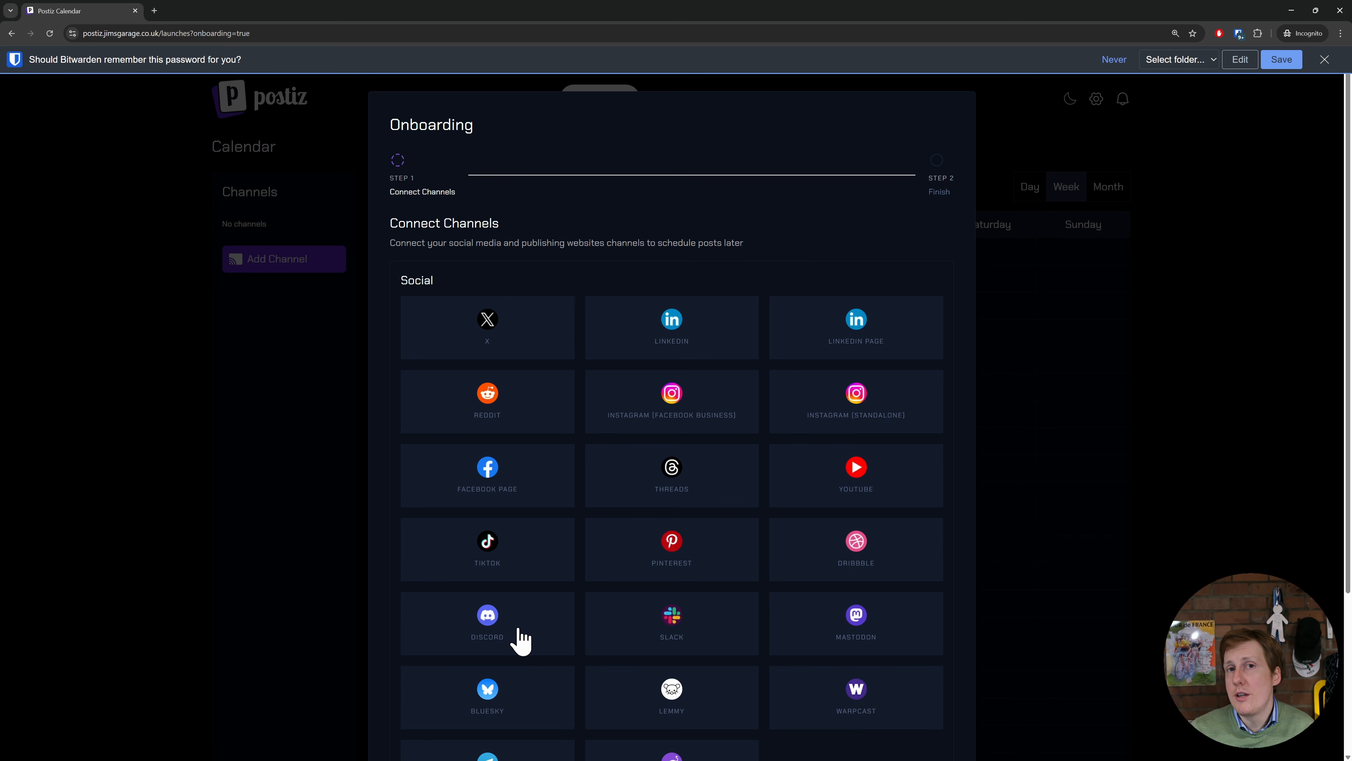
- Look through the social channels offered in the Postiz onboarding and view the Bluesky connection form, closing it without connecting
{"action": "scroll", "coordinate": [527, 635], "scroll_direction": "down", "scroll_amount": 2}
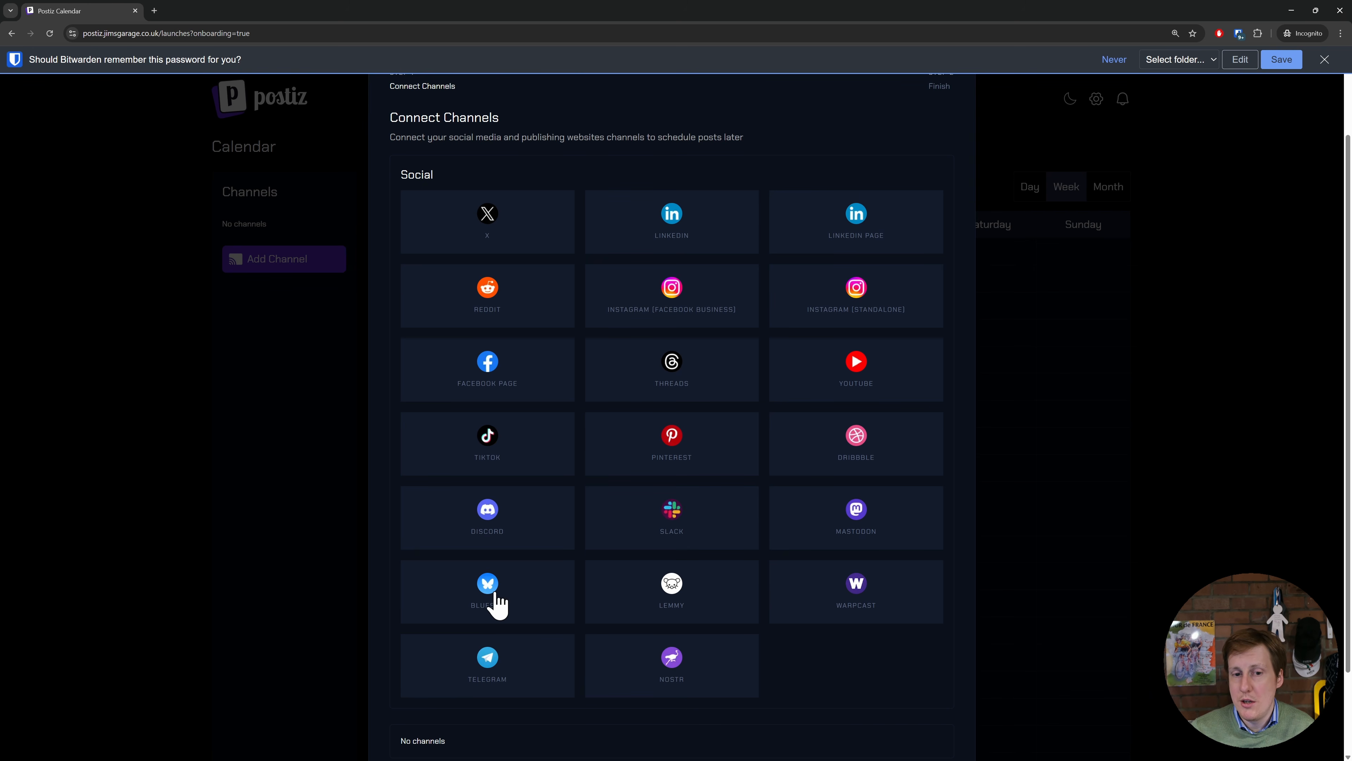
{"action": "left_click", "coordinate": [492, 603]}
{"action": "scroll", "coordinate": [618, 477], "scroll_direction": "up", "scroll_amount": 2}
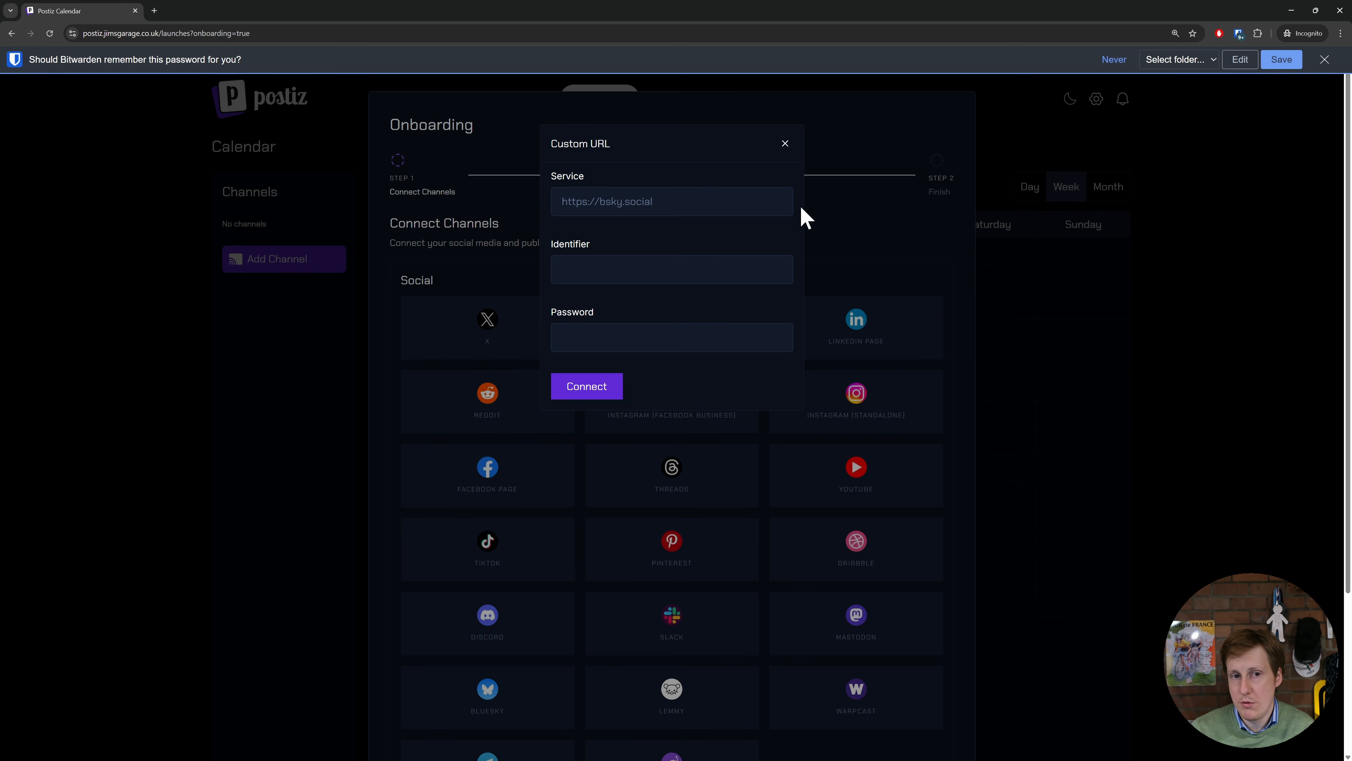
{"action": "left_click", "coordinate": [784, 144]}
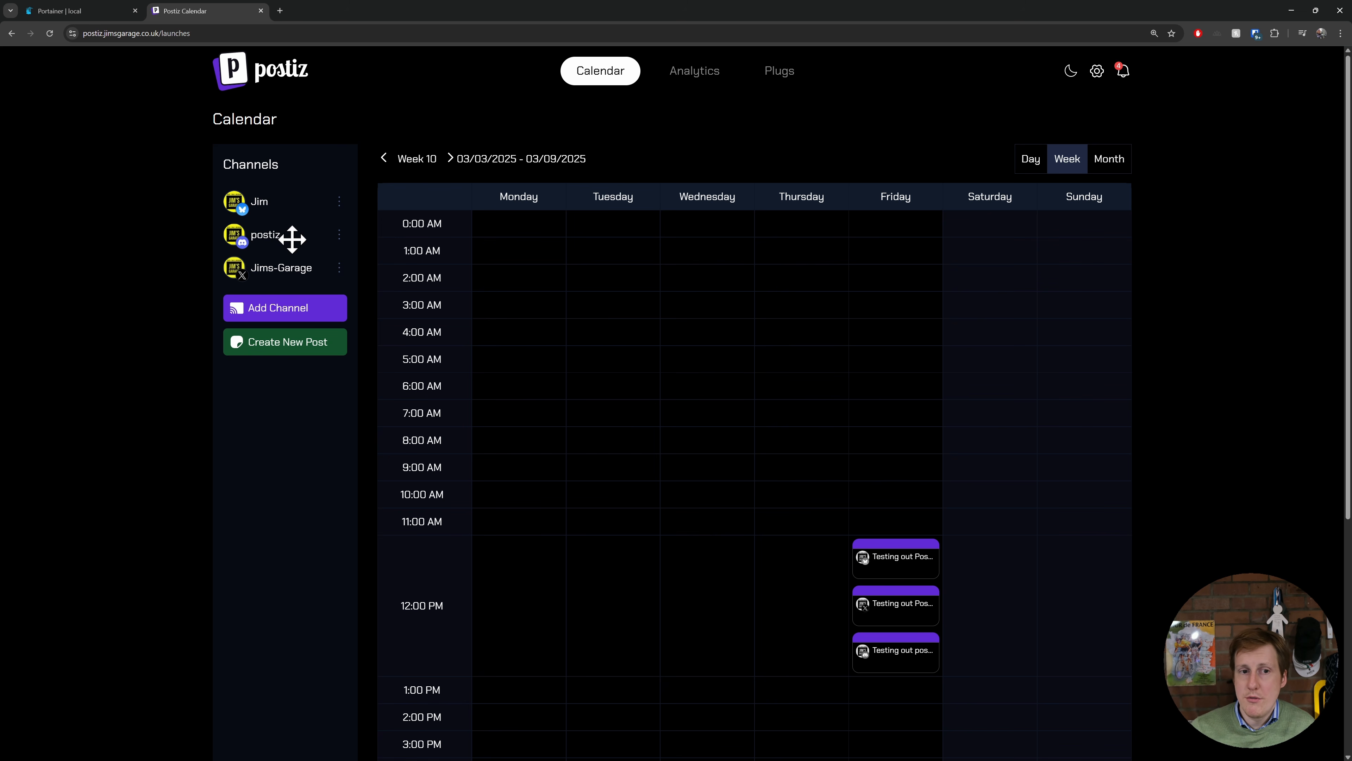
- Start a new post from the Postiz calendar and select the Bluesky and X channels for it
{"action": "left_click", "coordinate": [288, 344]}
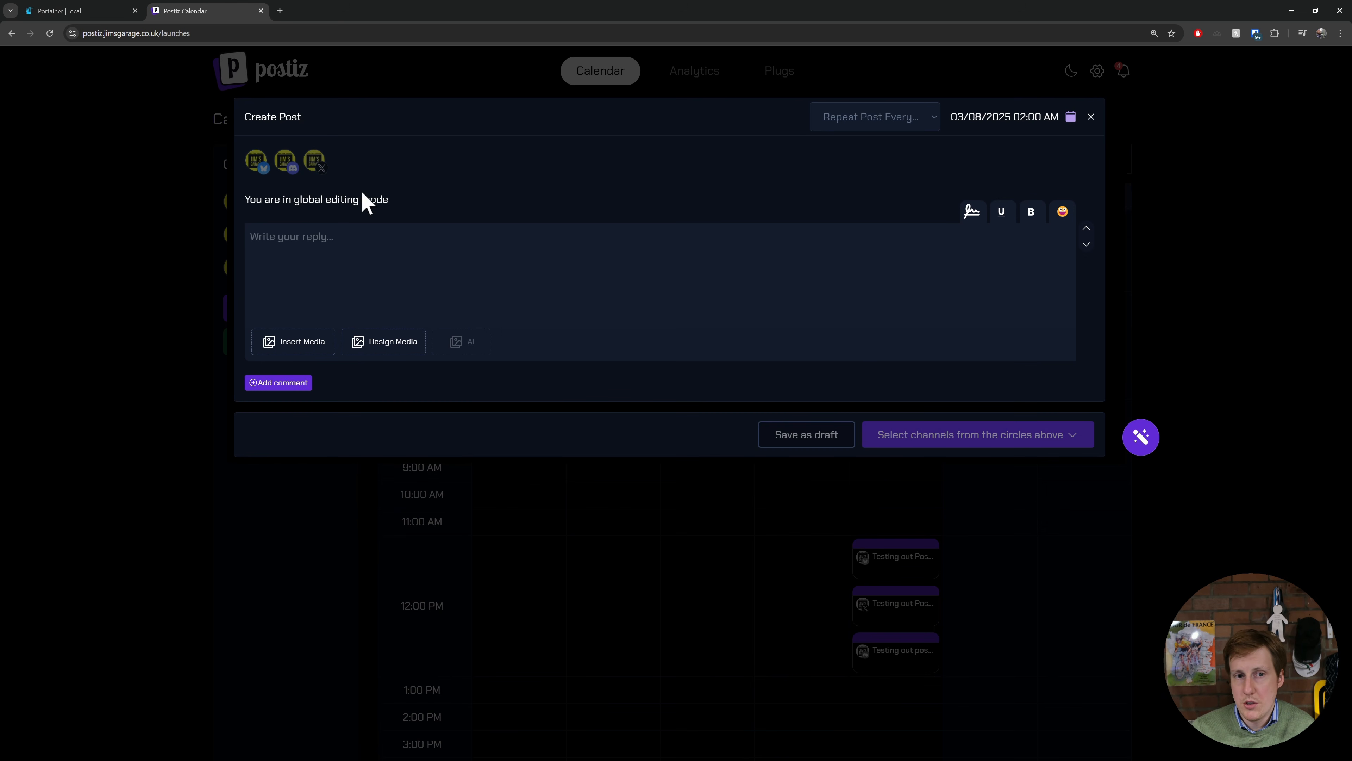
{"action": "left_click", "coordinate": [256, 161]}
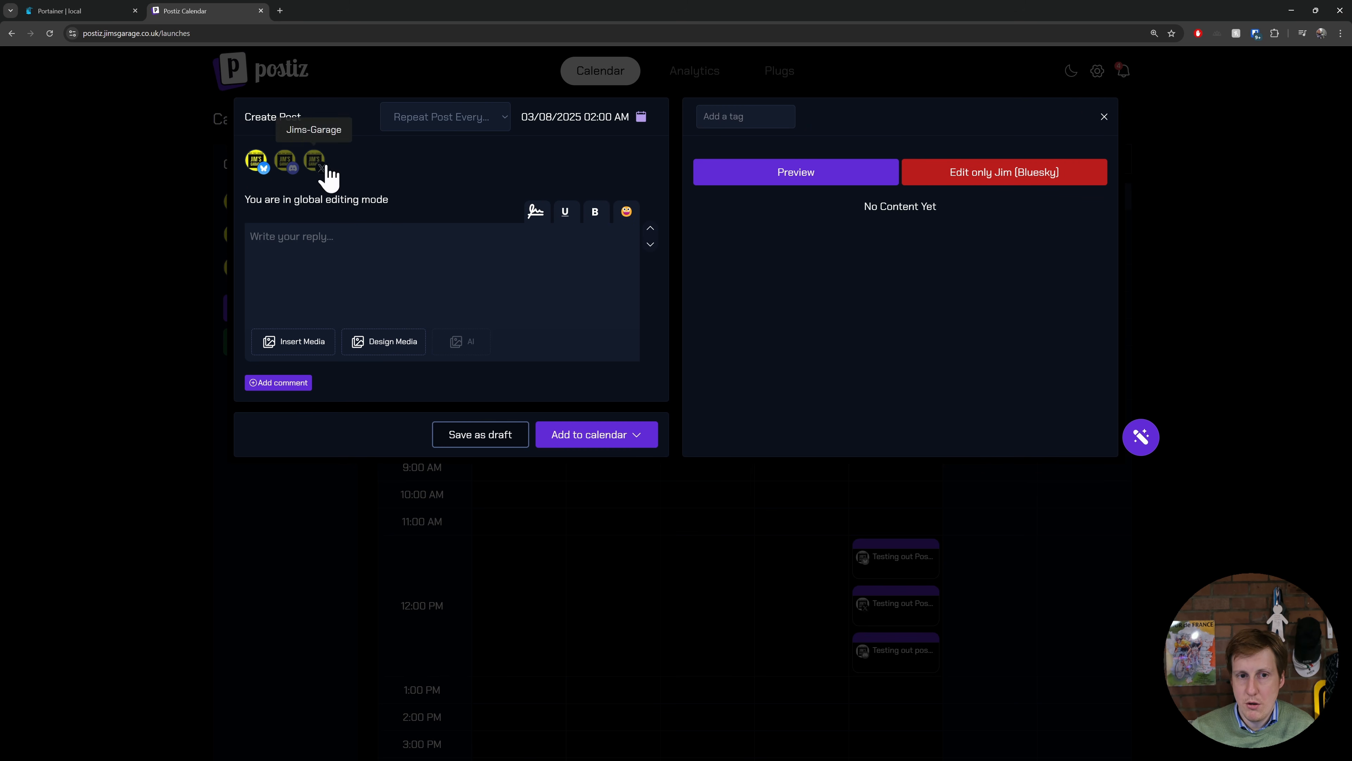
{"action": "left_click", "coordinate": [314, 162]}
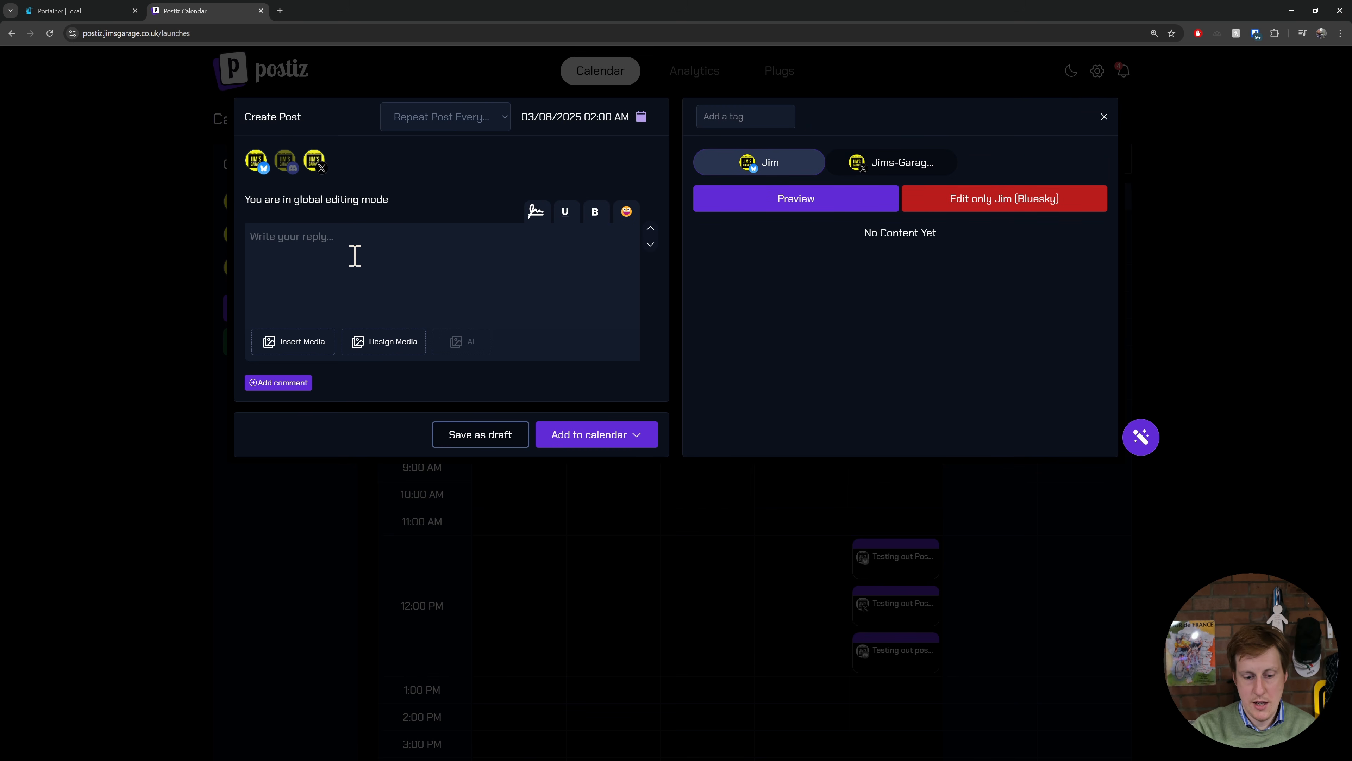
- Write "This is me recording for my next video, hope it works!" as the post text and check its X and Bluesky previews
{"action": "type", "text": "This is me"}
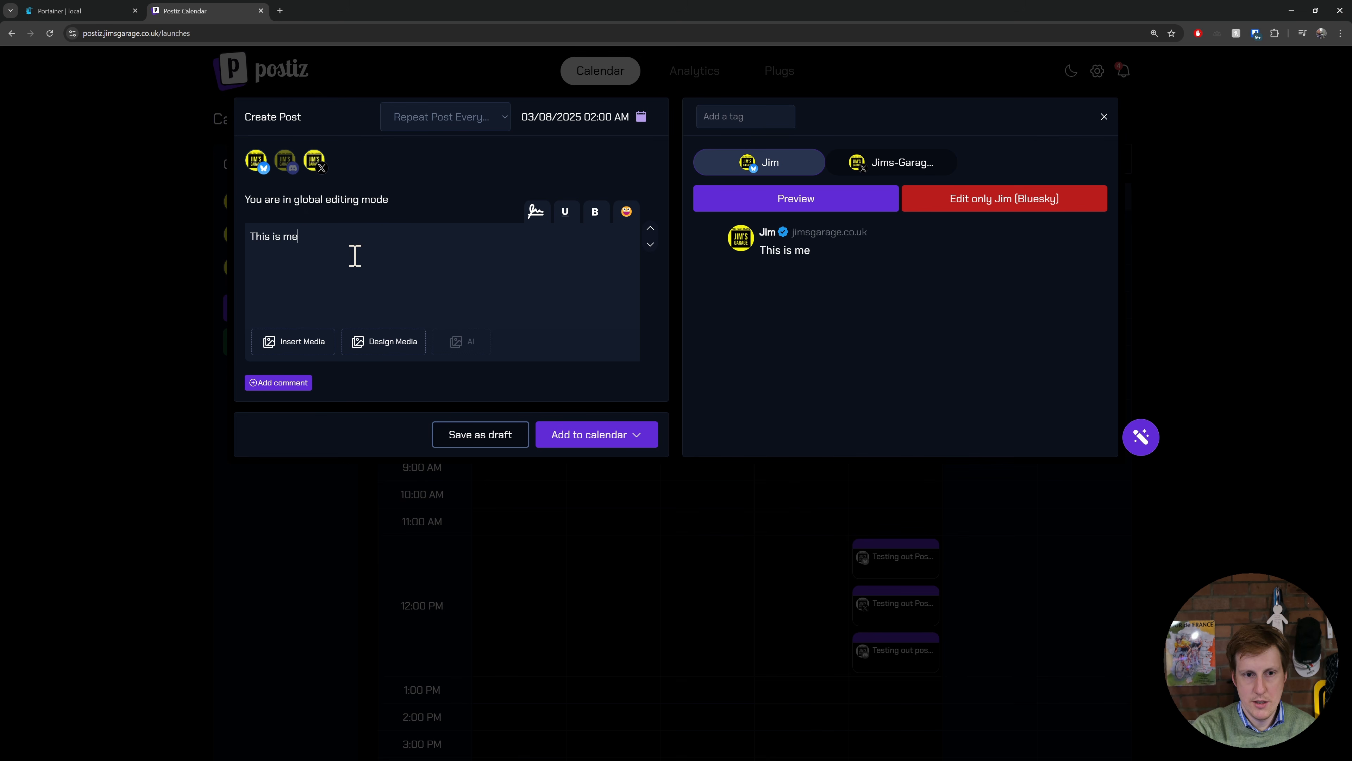
{"action": "type", "text": " recording for m"}
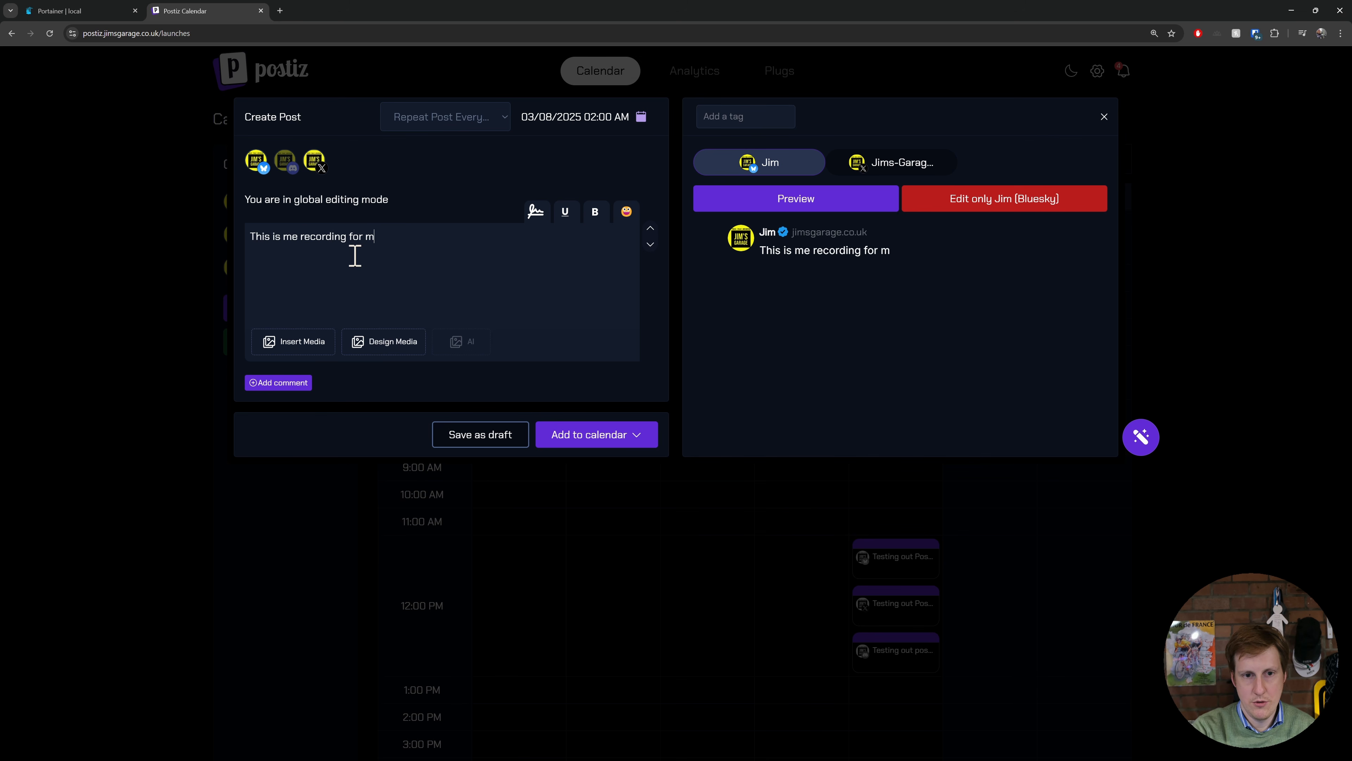
{"action": "type", "text": "y next video"}
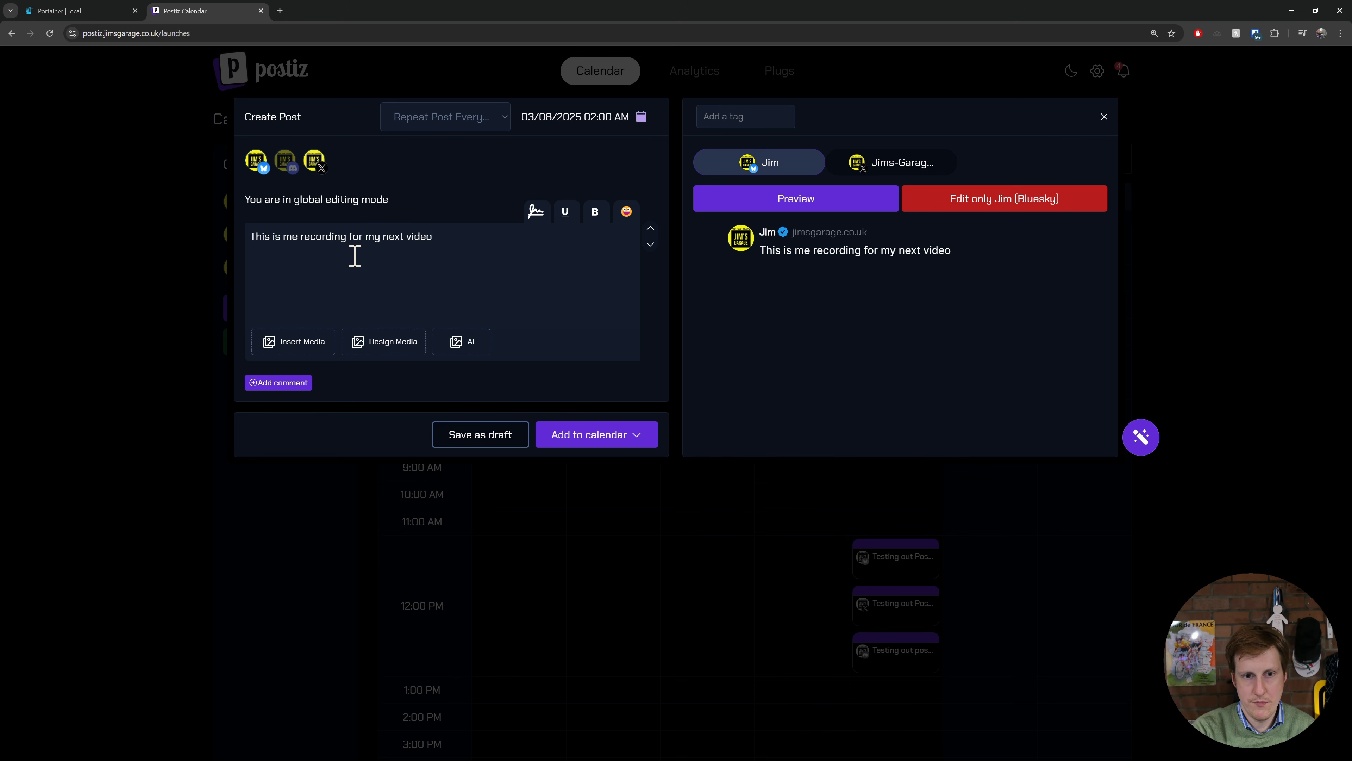
{"action": "type", "text": ", hope it works!"}
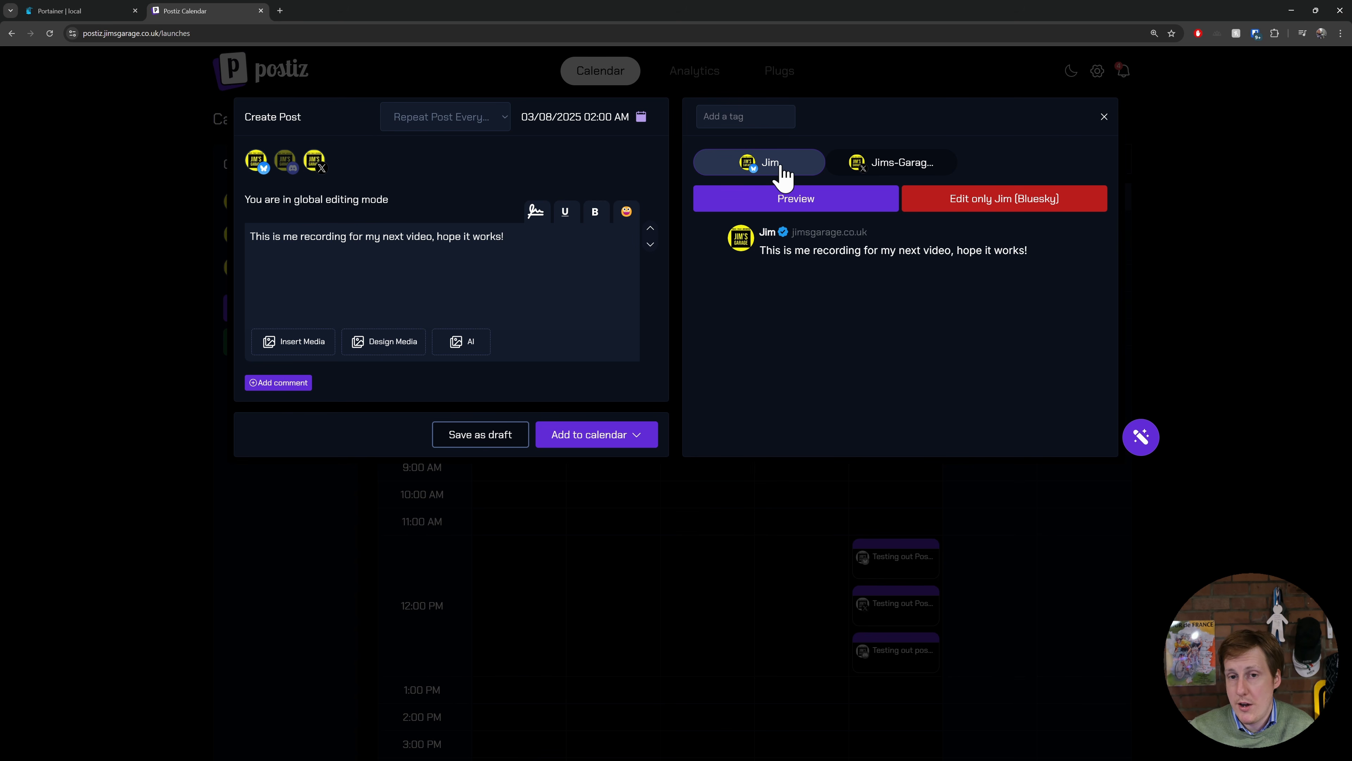
{"action": "left_click", "coordinate": [867, 165]}
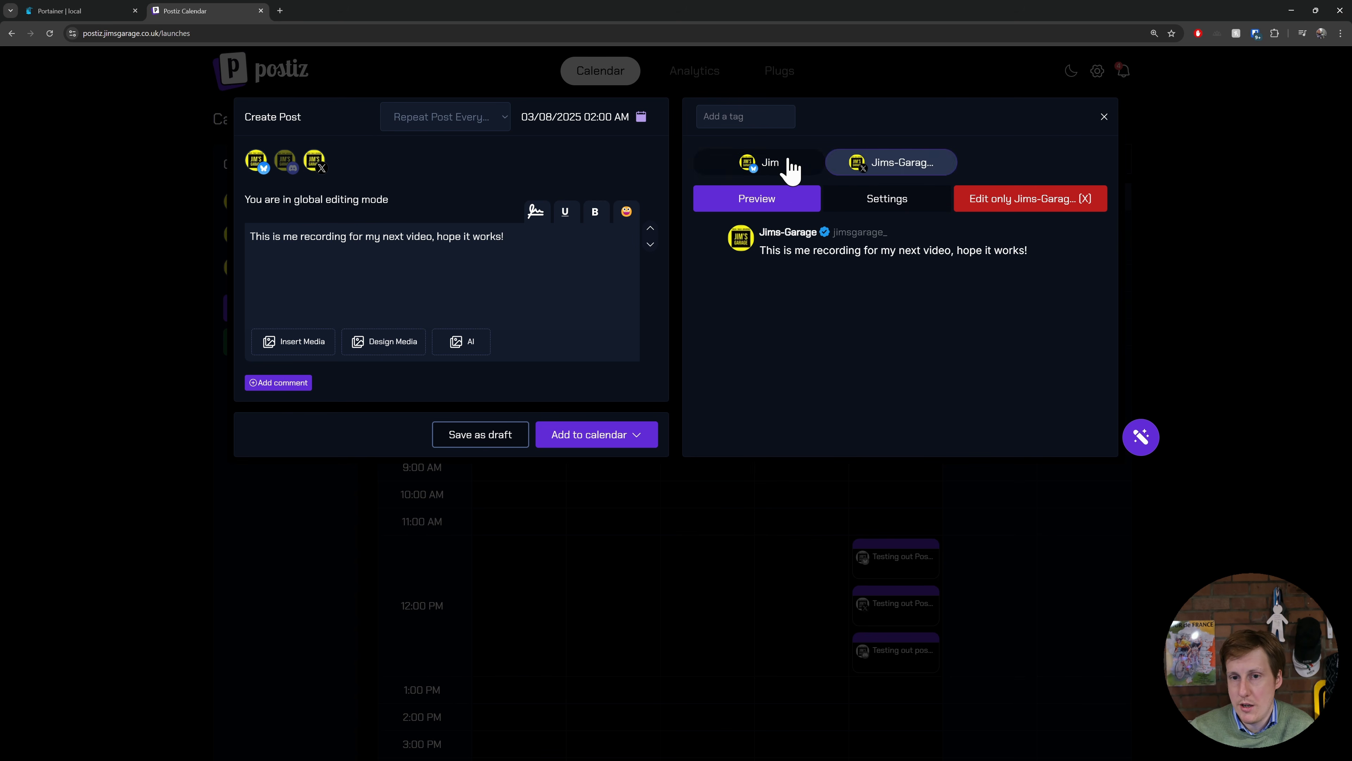
{"action": "left_click", "coordinate": [793, 169]}
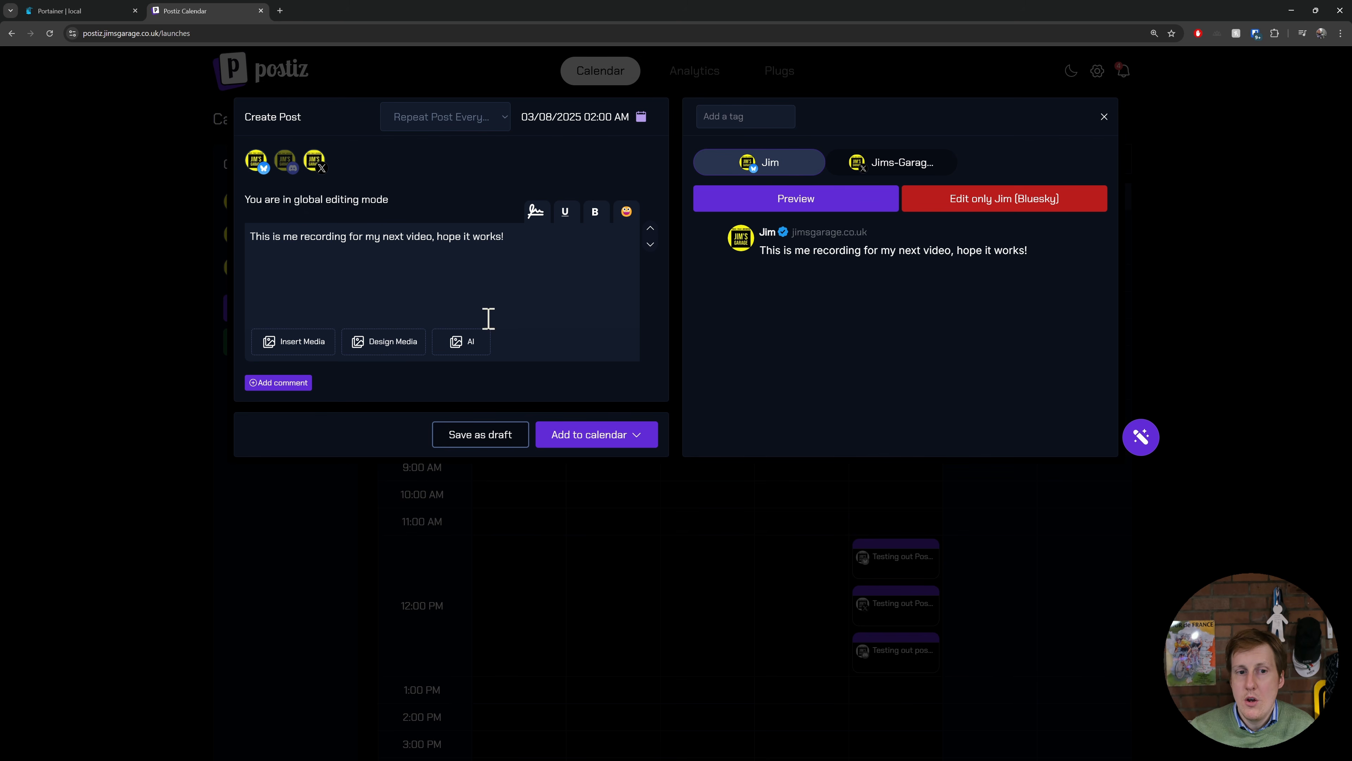
- Review the post's repeat intervals without choosing one, and publish the post immediately to the selected channels
{"action": "left_click", "coordinate": [476, 345]}
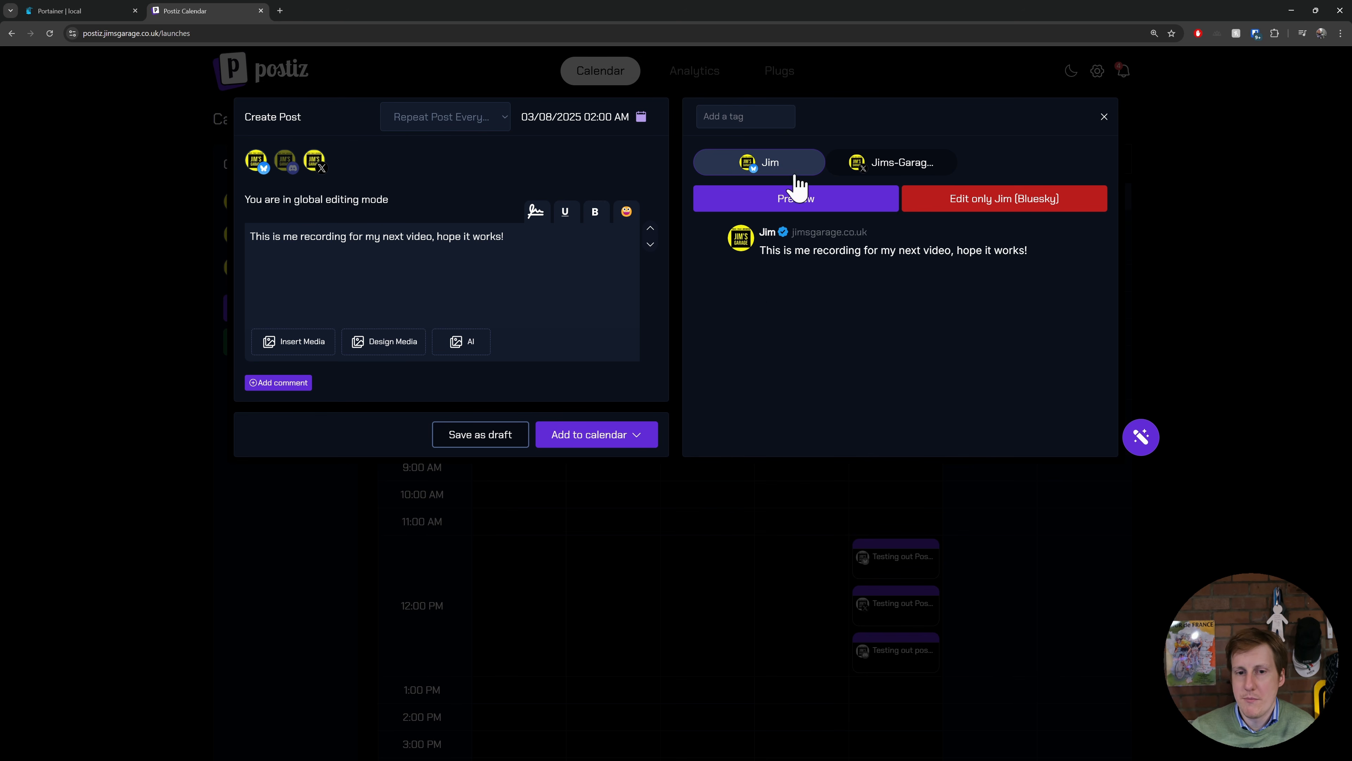
{"action": "mouse_move", "coordinate": [598, 430]}
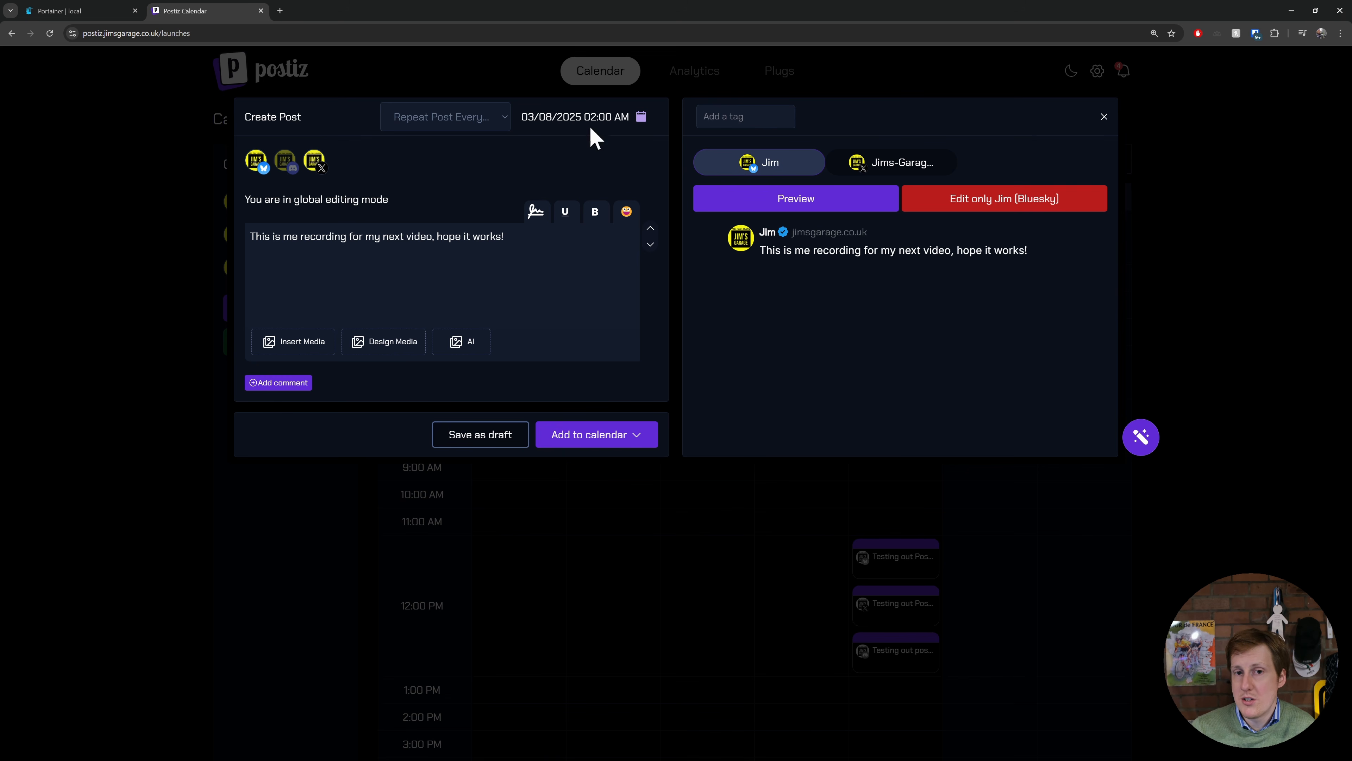
{"action": "left_click", "coordinate": [444, 122]}
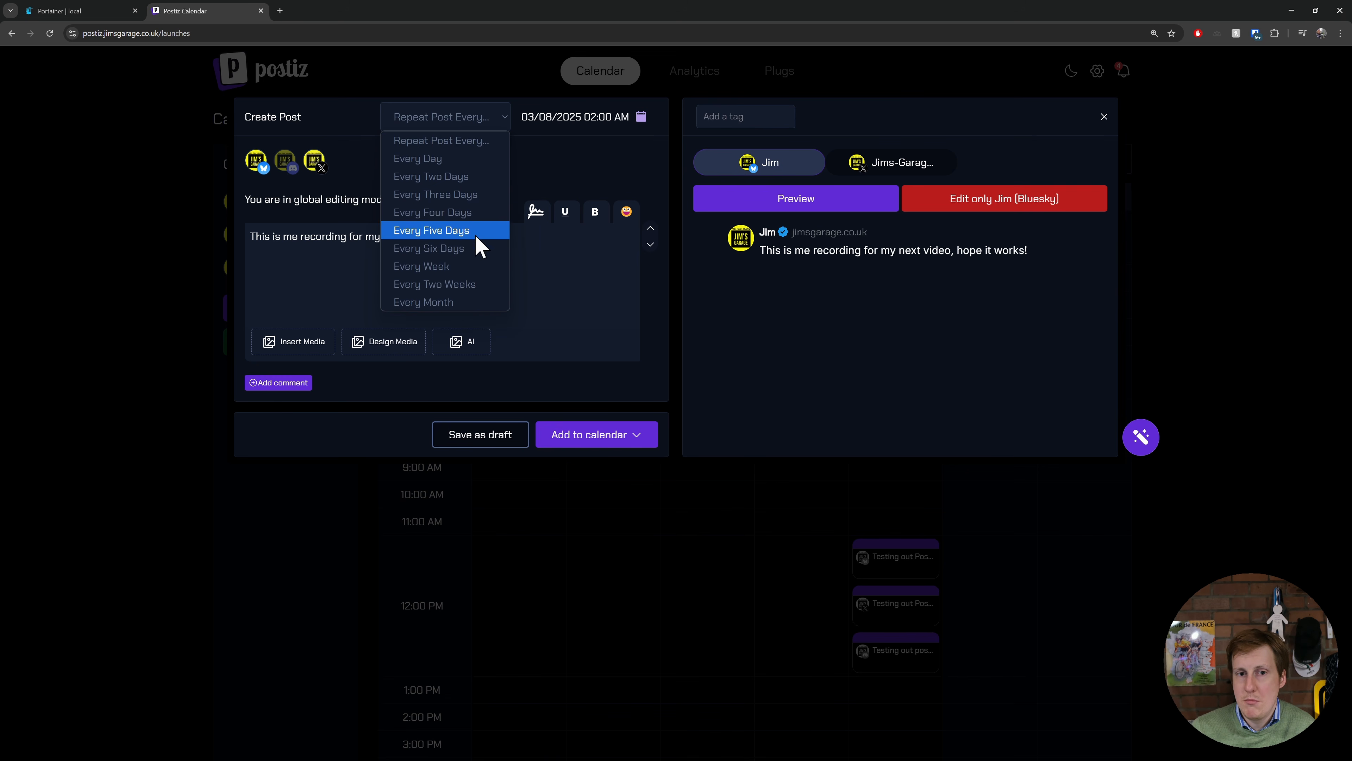
{"action": "left_click", "coordinate": [551, 162]}
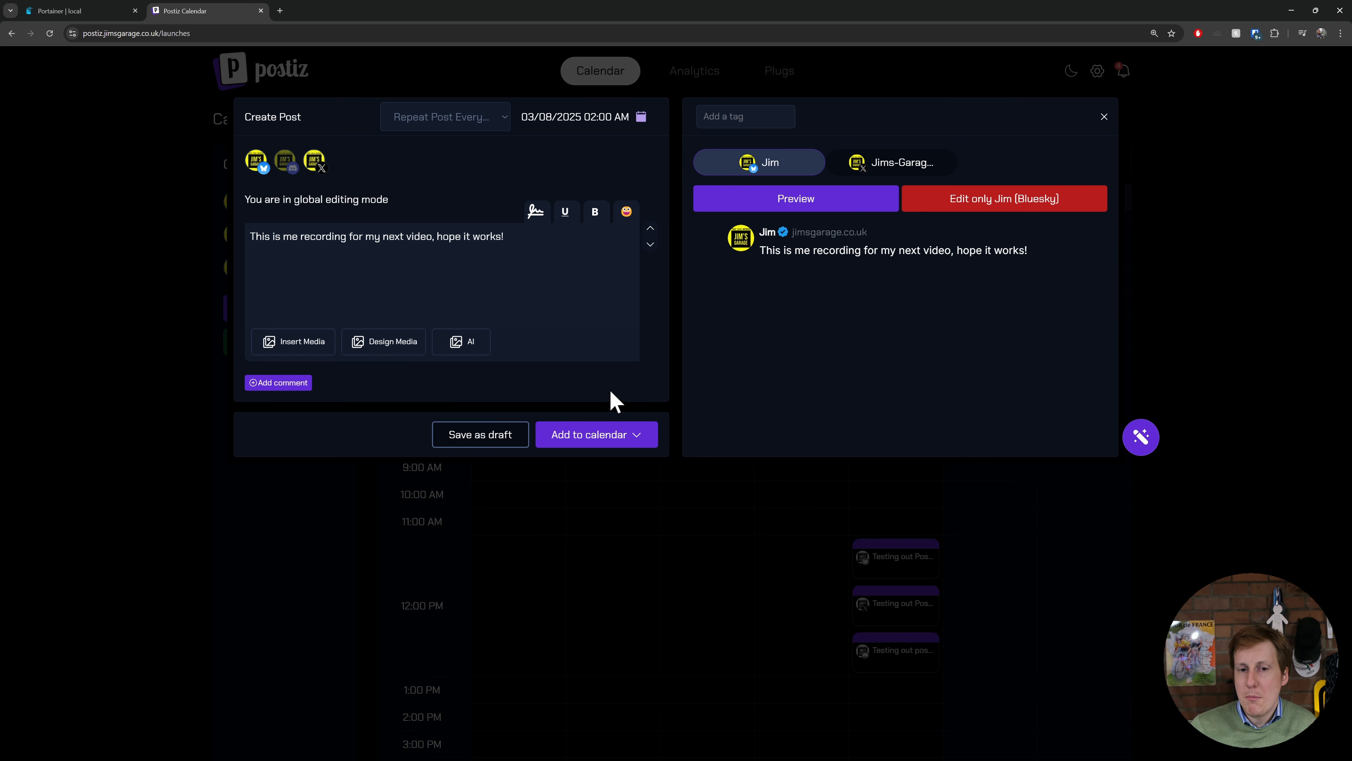
{"action": "mouse_move", "coordinate": [634, 433]}
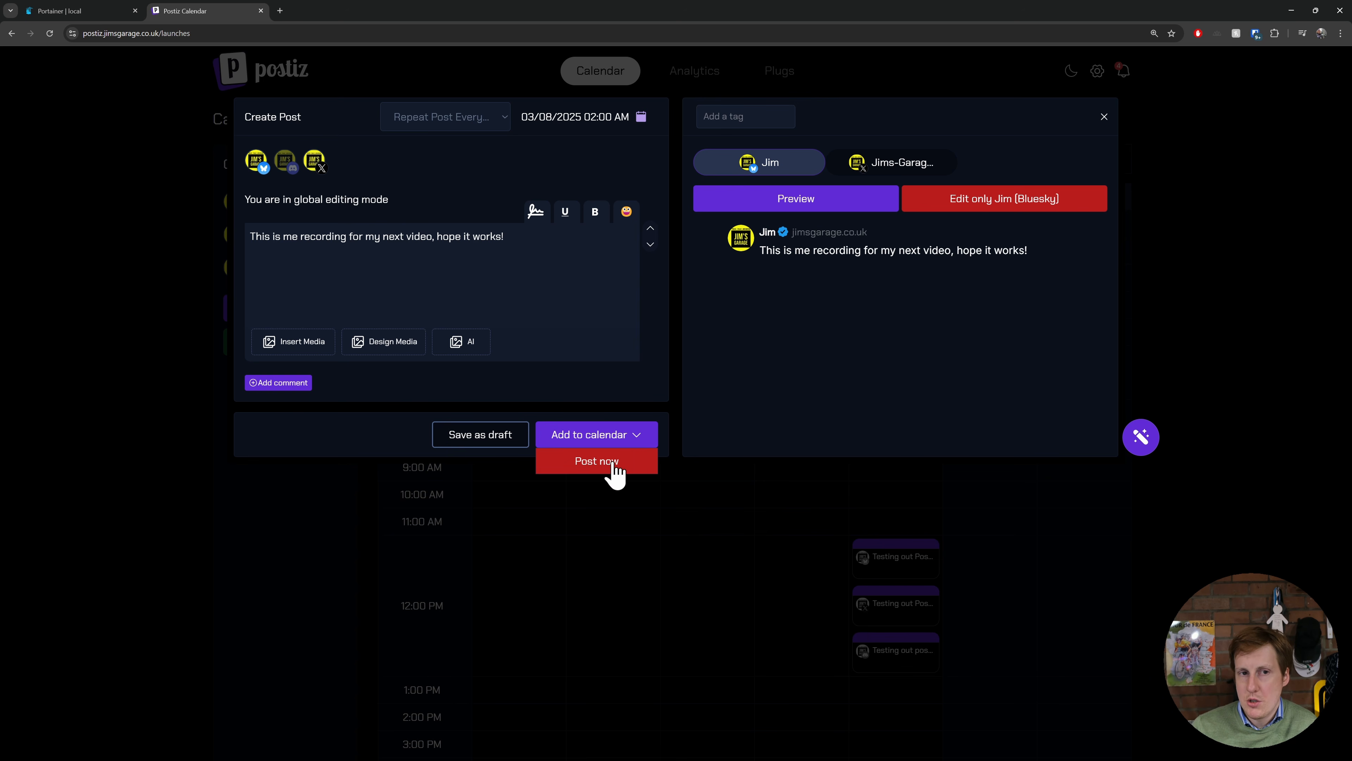
{"action": "left_click", "coordinate": [614, 463]}
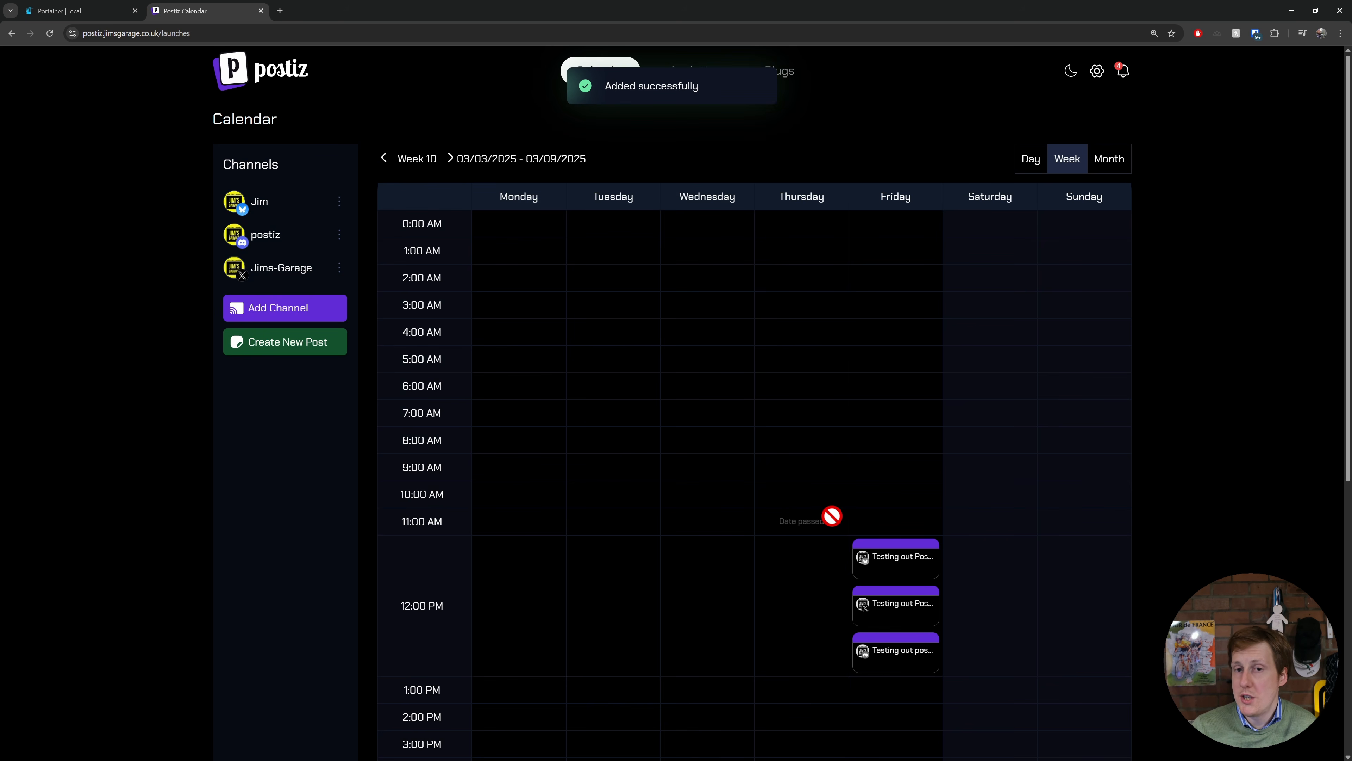
- Open the new Bluesky post in Friday's 10:00 PM calendar slot to review it, and close it without changes
{"action": "scroll", "coordinate": [832, 516], "scroll_direction": "down", "scroll_amount": 8}
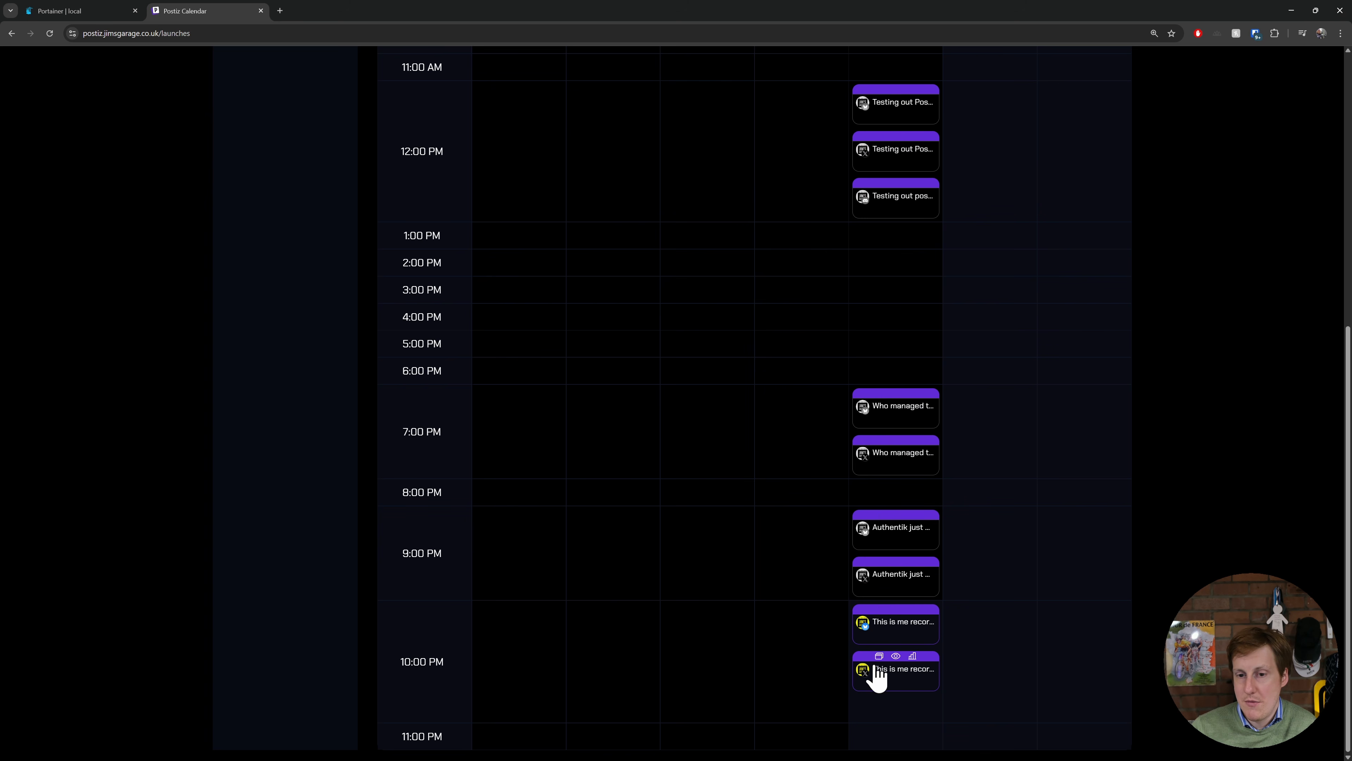
{"action": "left_click", "coordinate": [892, 624]}
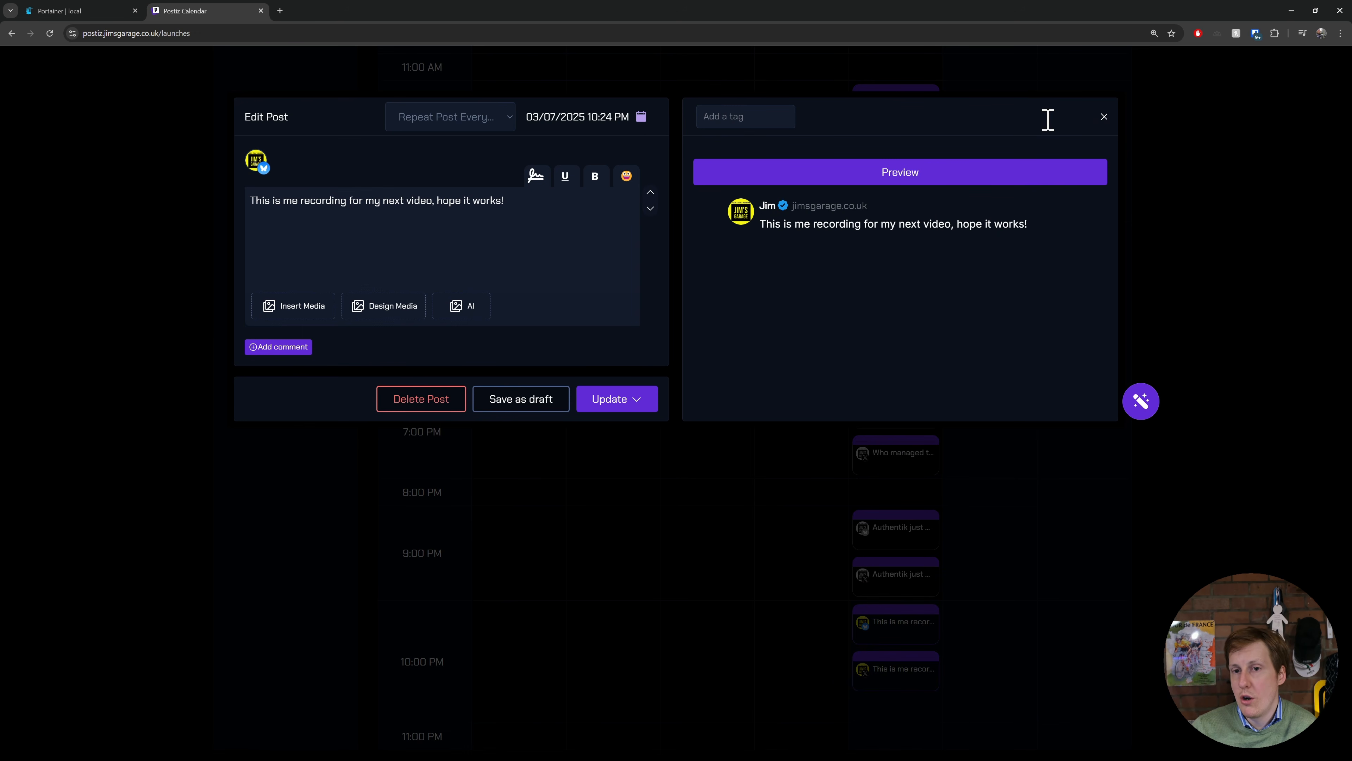
{"action": "left_click", "coordinate": [1104, 116]}
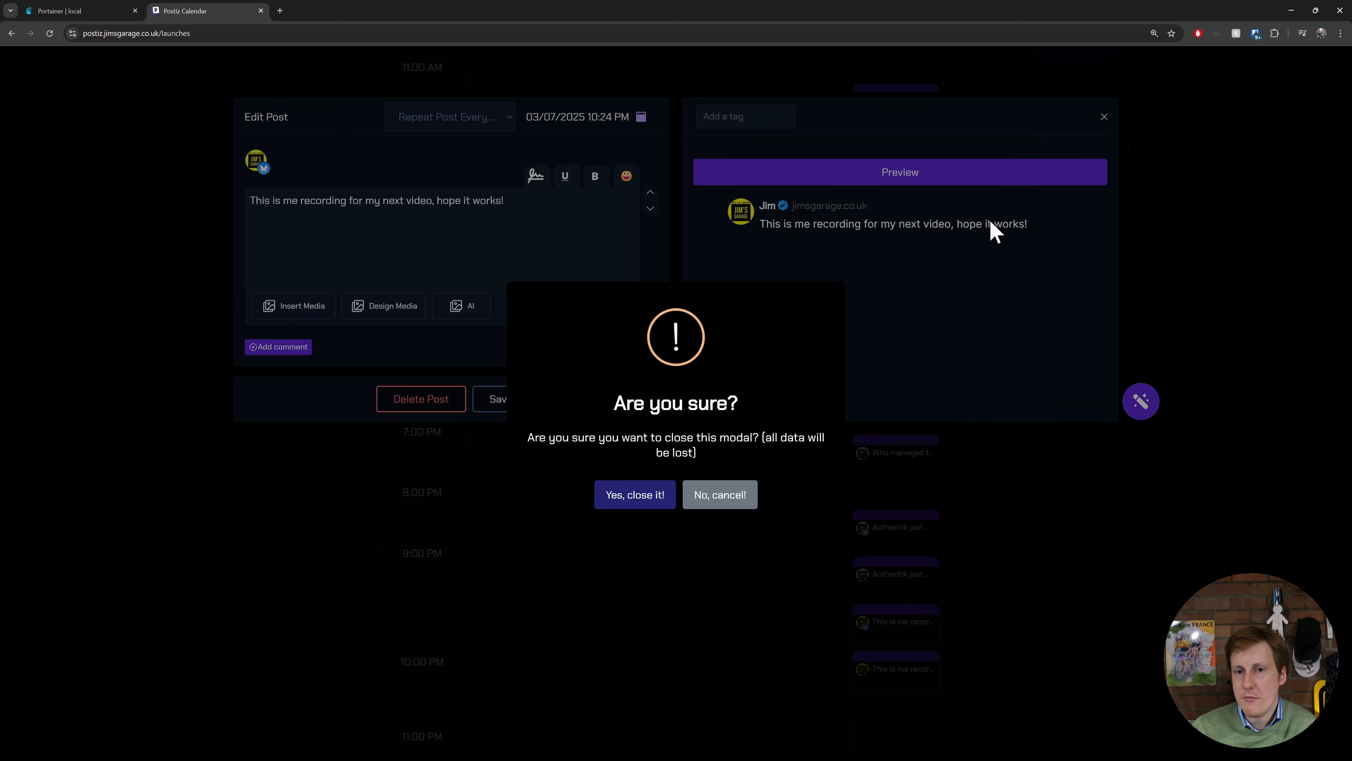
{"action": "left_click", "coordinate": [627, 493]}
{"action": "scroll", "coordinate": [715, 510], "scroll_direction": "up", "scroll_amount": 8}
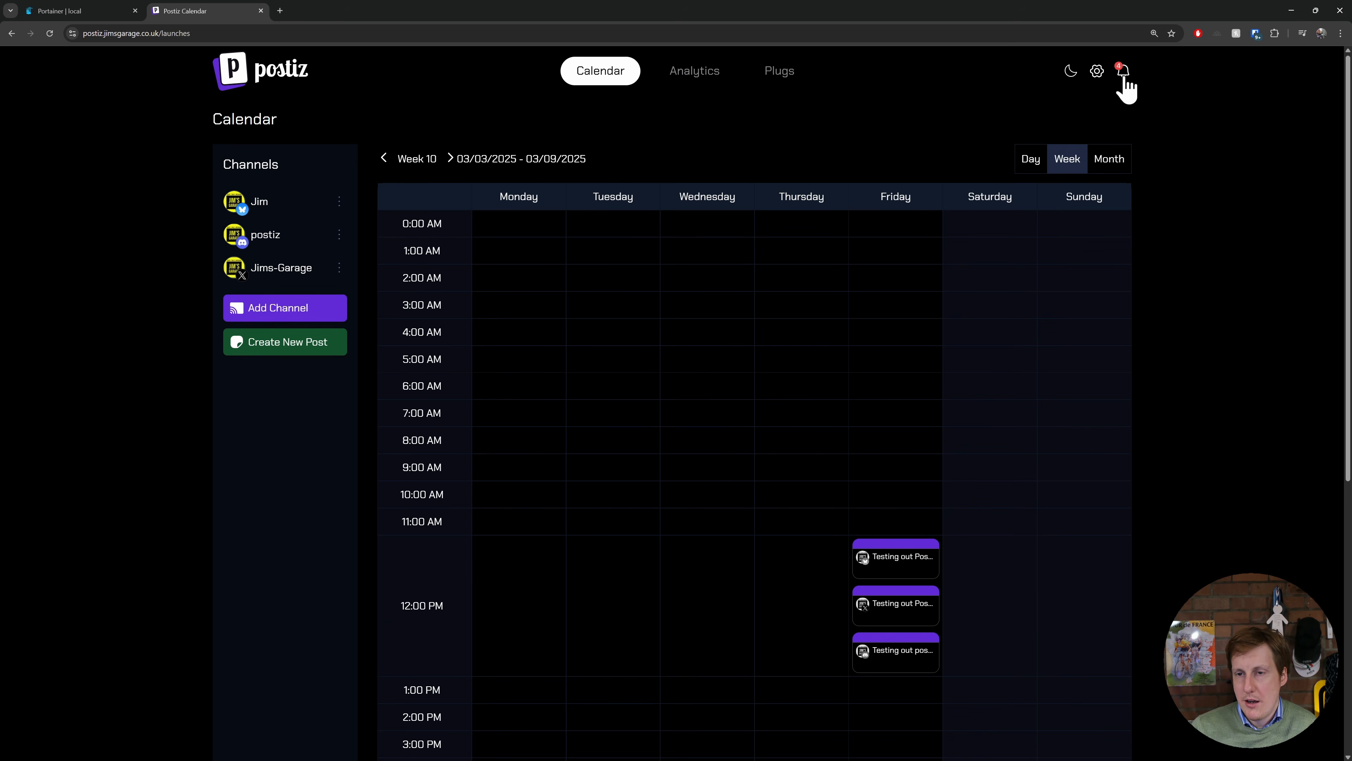
- Check the live post on X and on Bluesky through the latest publishing notifications, closing each page after viewing
{"action": "left_click", "coordinate": [1125, 75]}
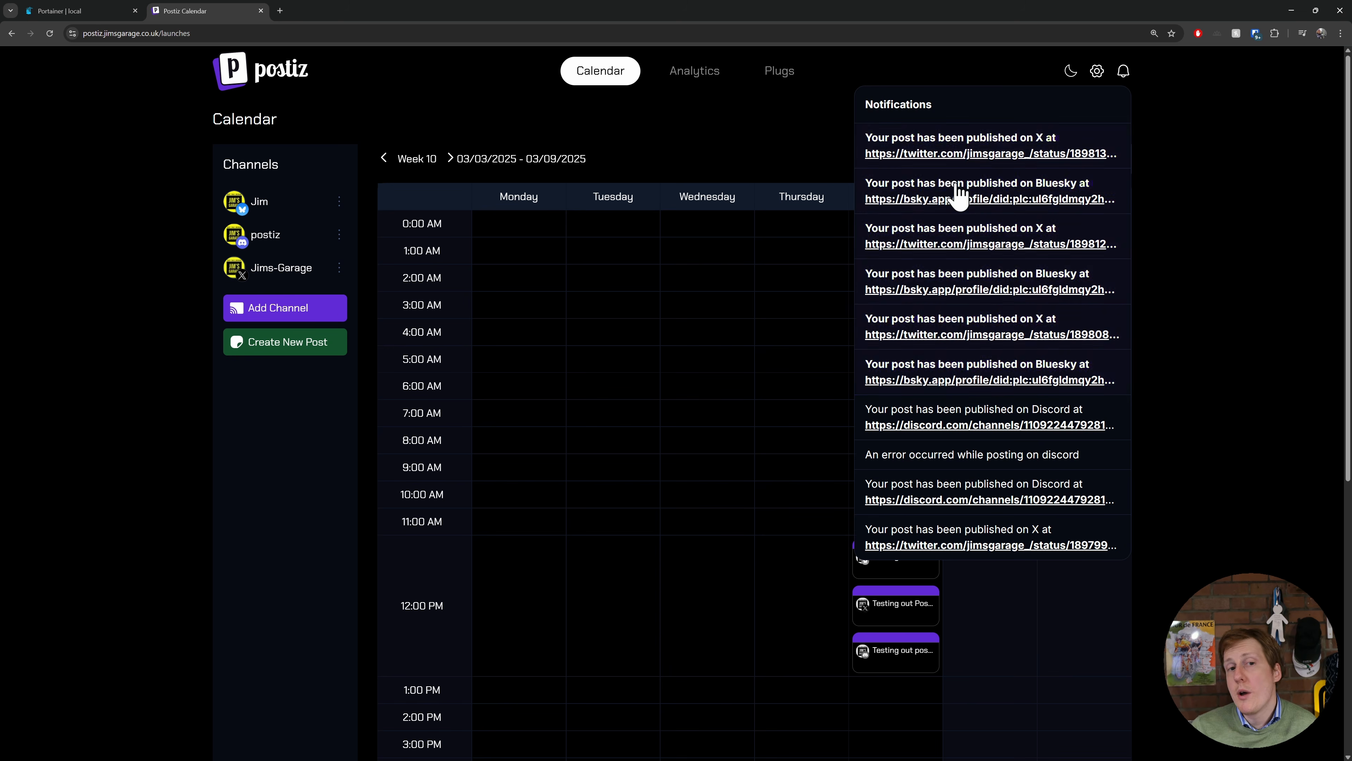
{"action": "left_click", "coordinate": [967, 156]}
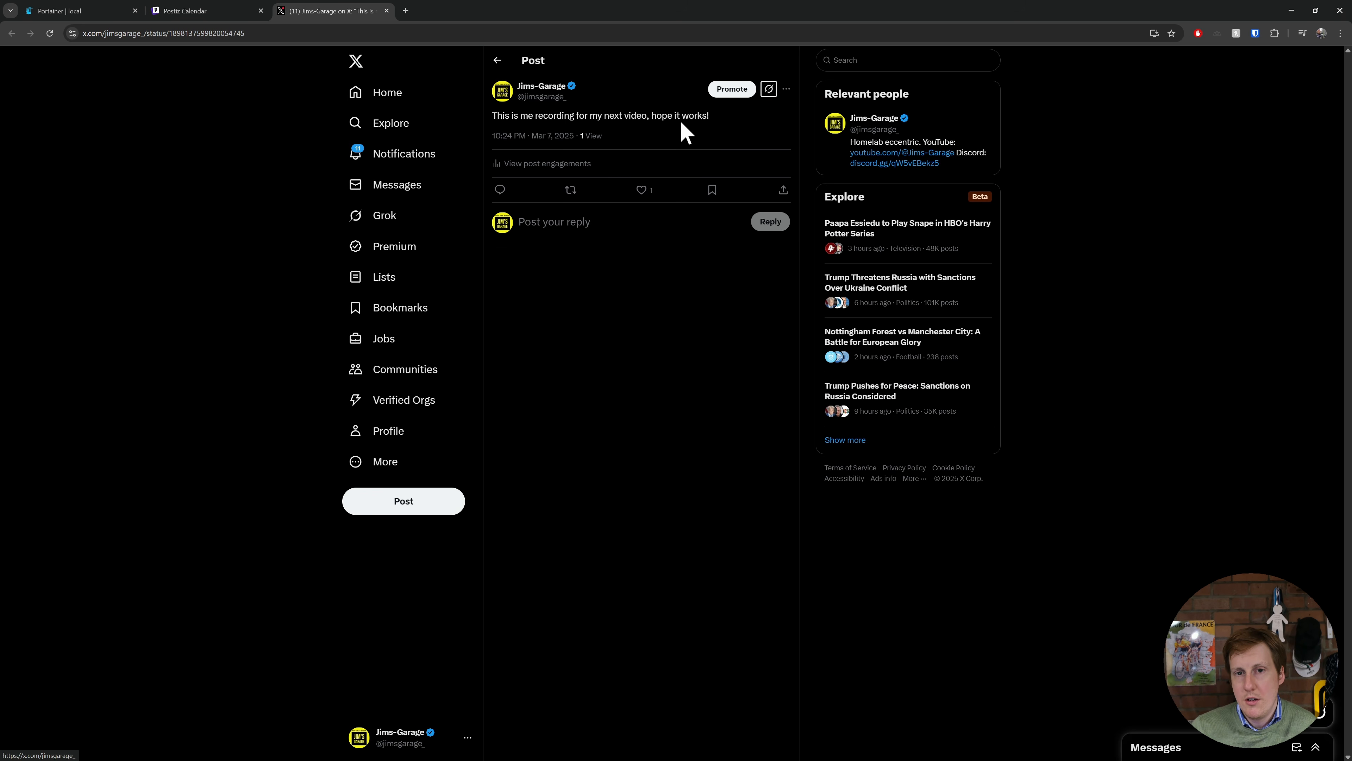
{"action": "left_click", "coordinate": [387, 11]}
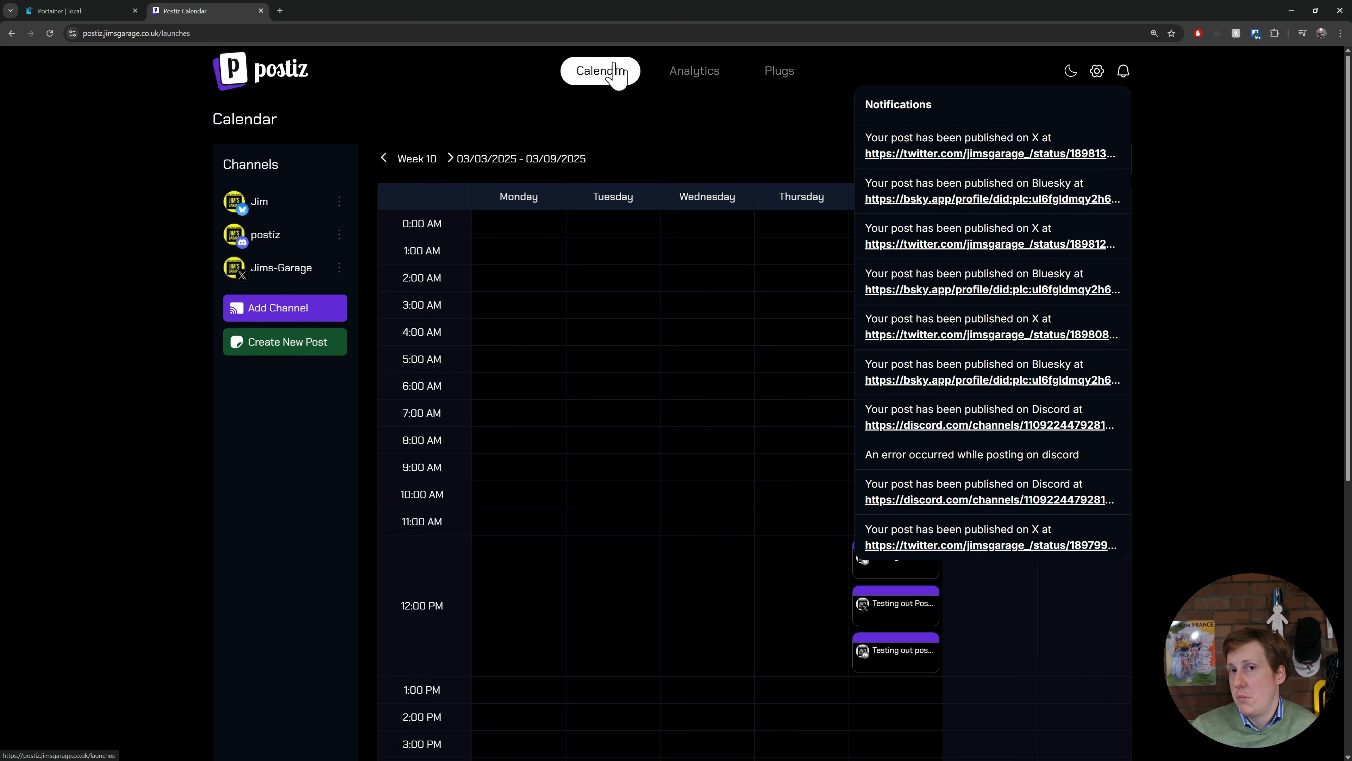
{"action": "left_click", "coordinate": [953, 198]}
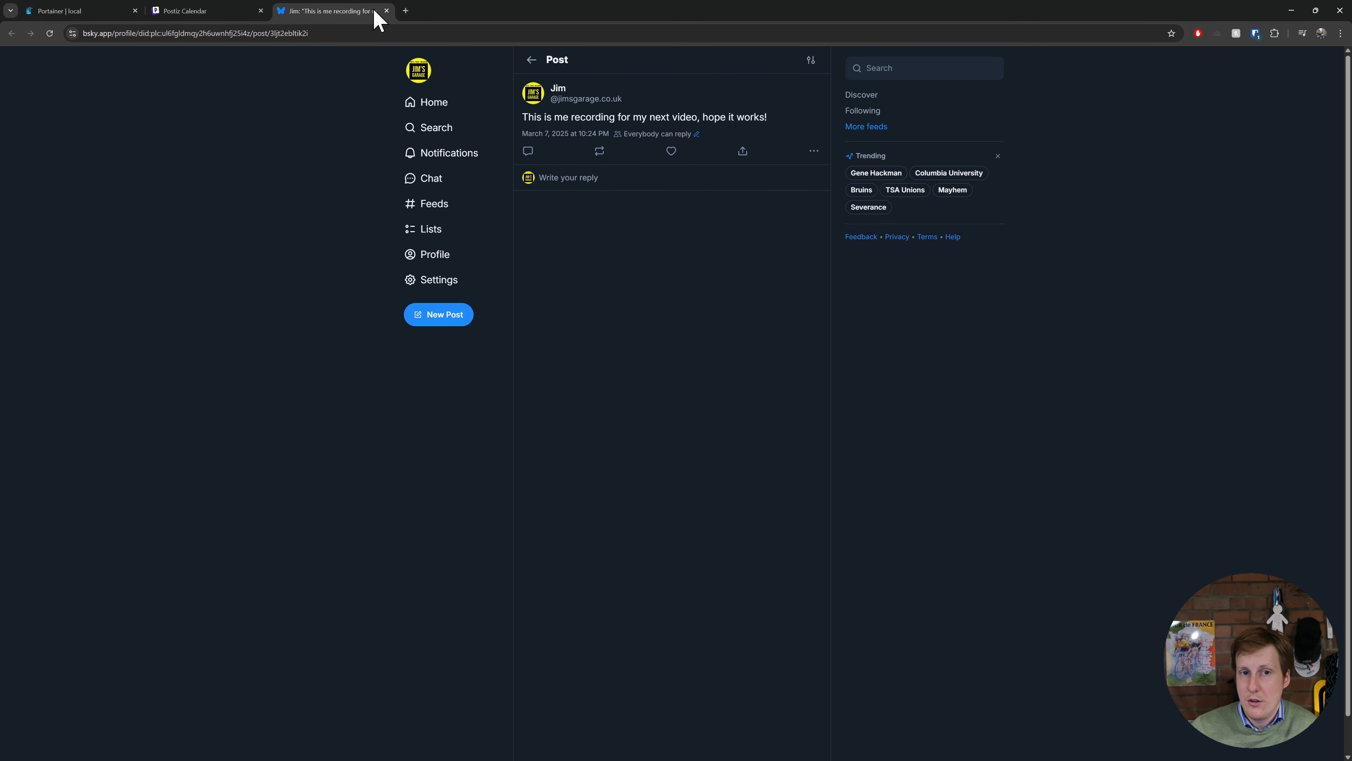
{"action": "left_click", "coordinate": [387, 10]}
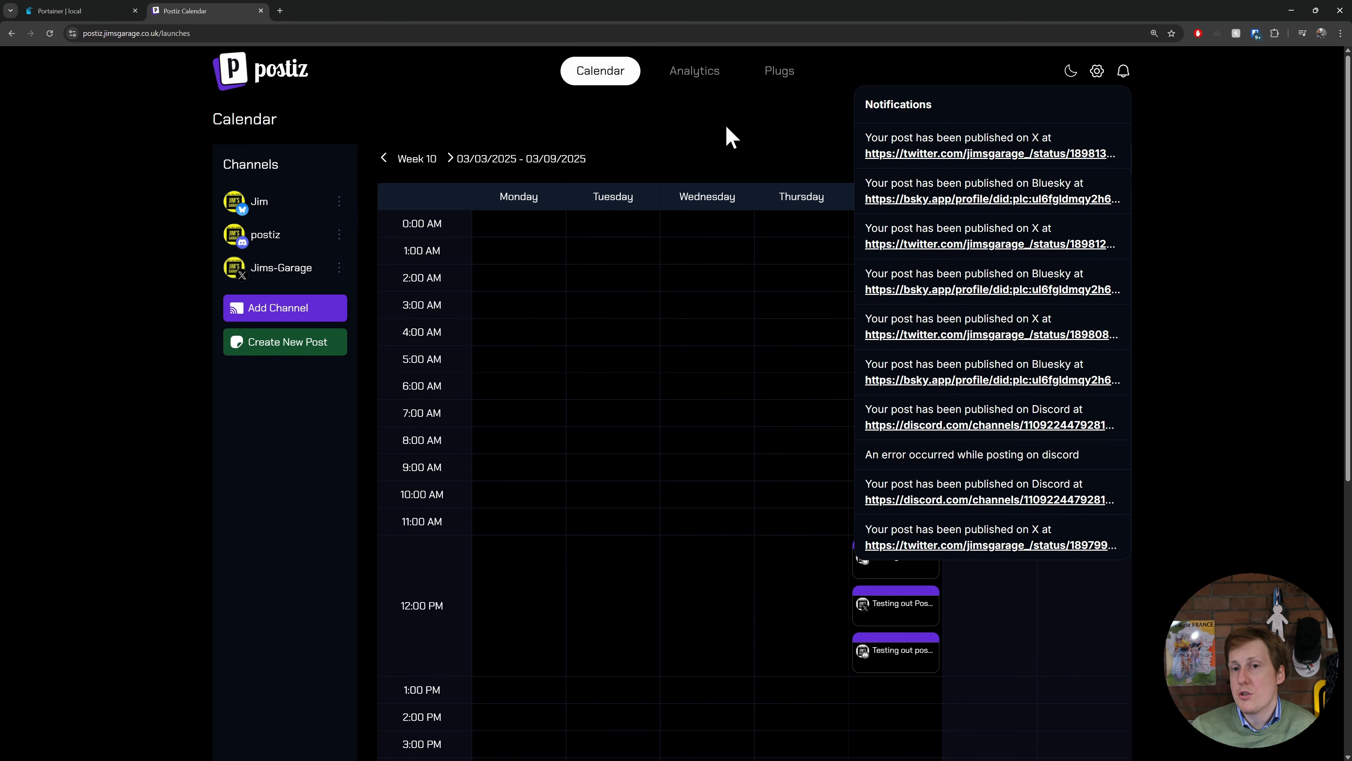
{"action": "left_click", "coordinate": [747, 129]}
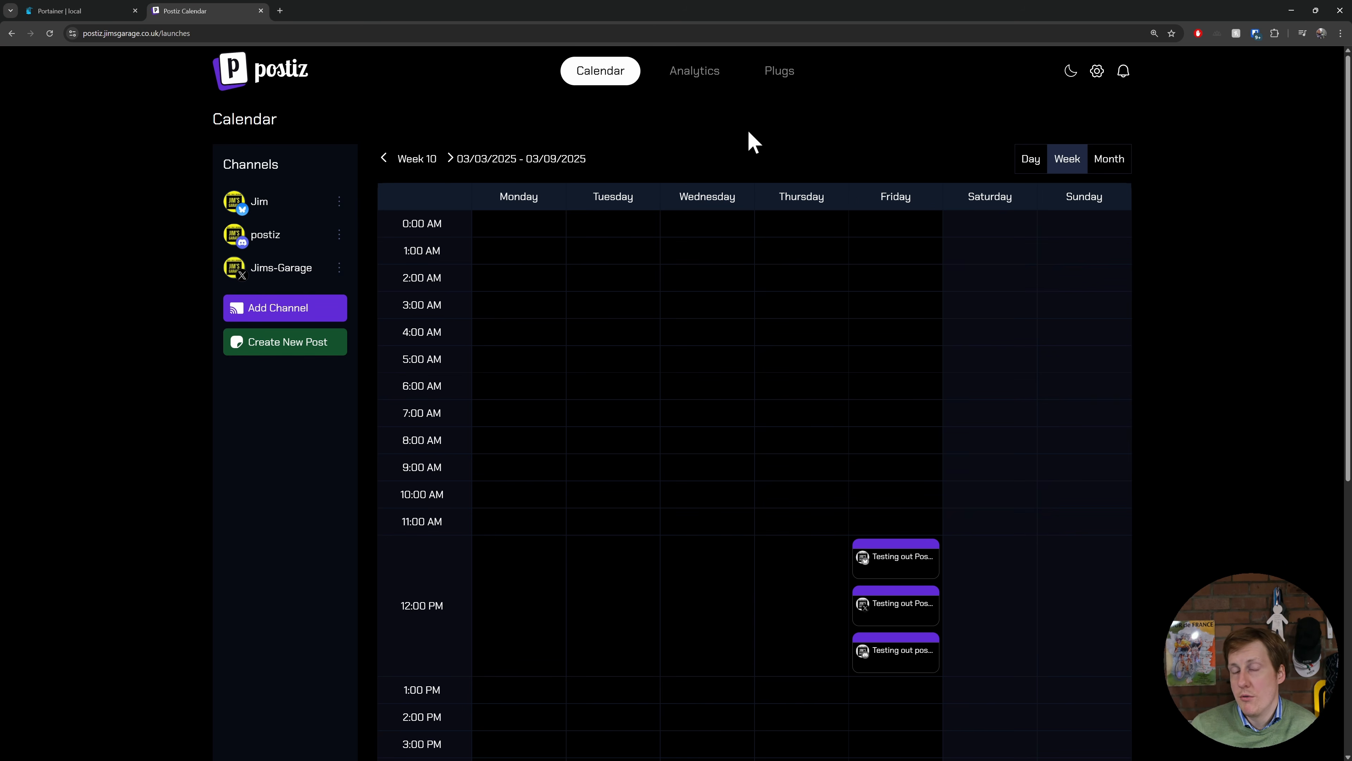
- View the Analytics and Plugs pages and inspect the Auto Repost Posts plug form, closing it without activating
{"action": "left_click", "coordinate": [694, 85]}
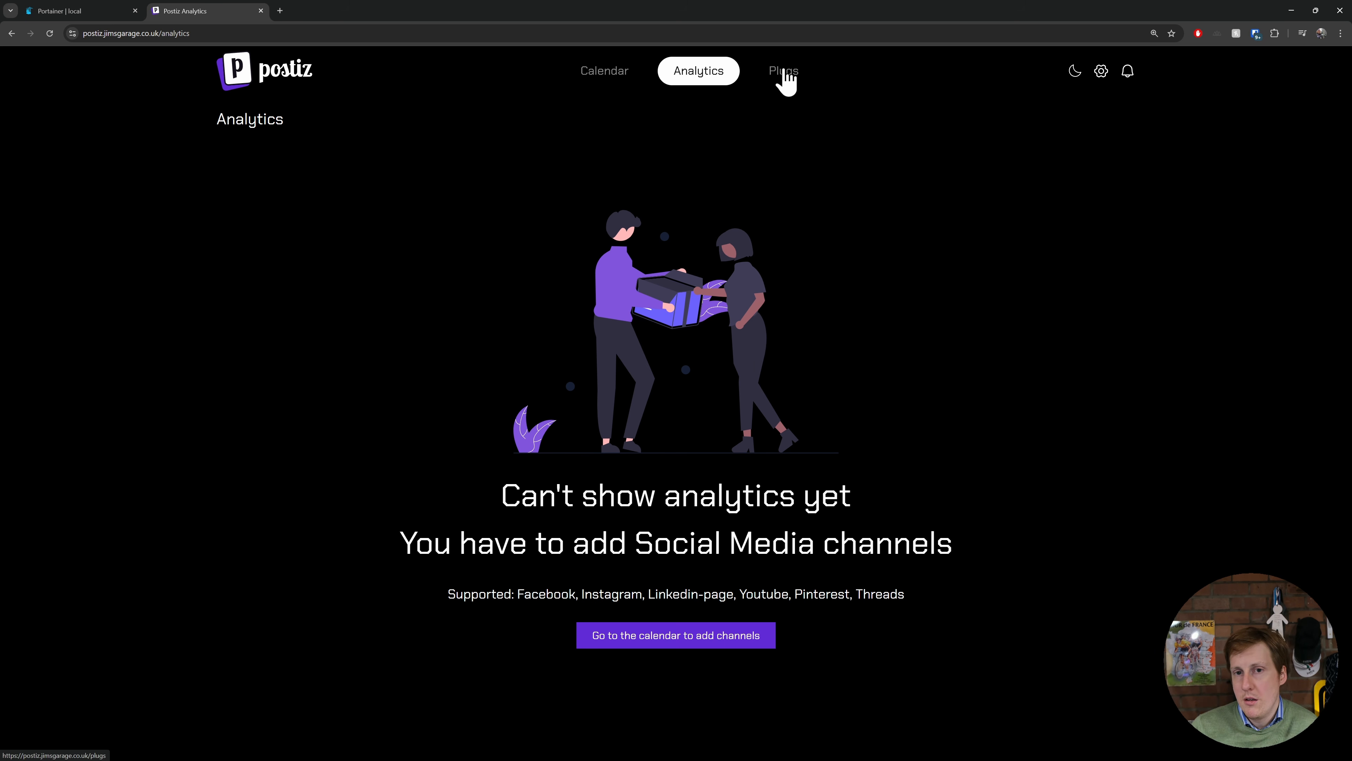
{"action": "left_click", "coordinate": [787, 82]}
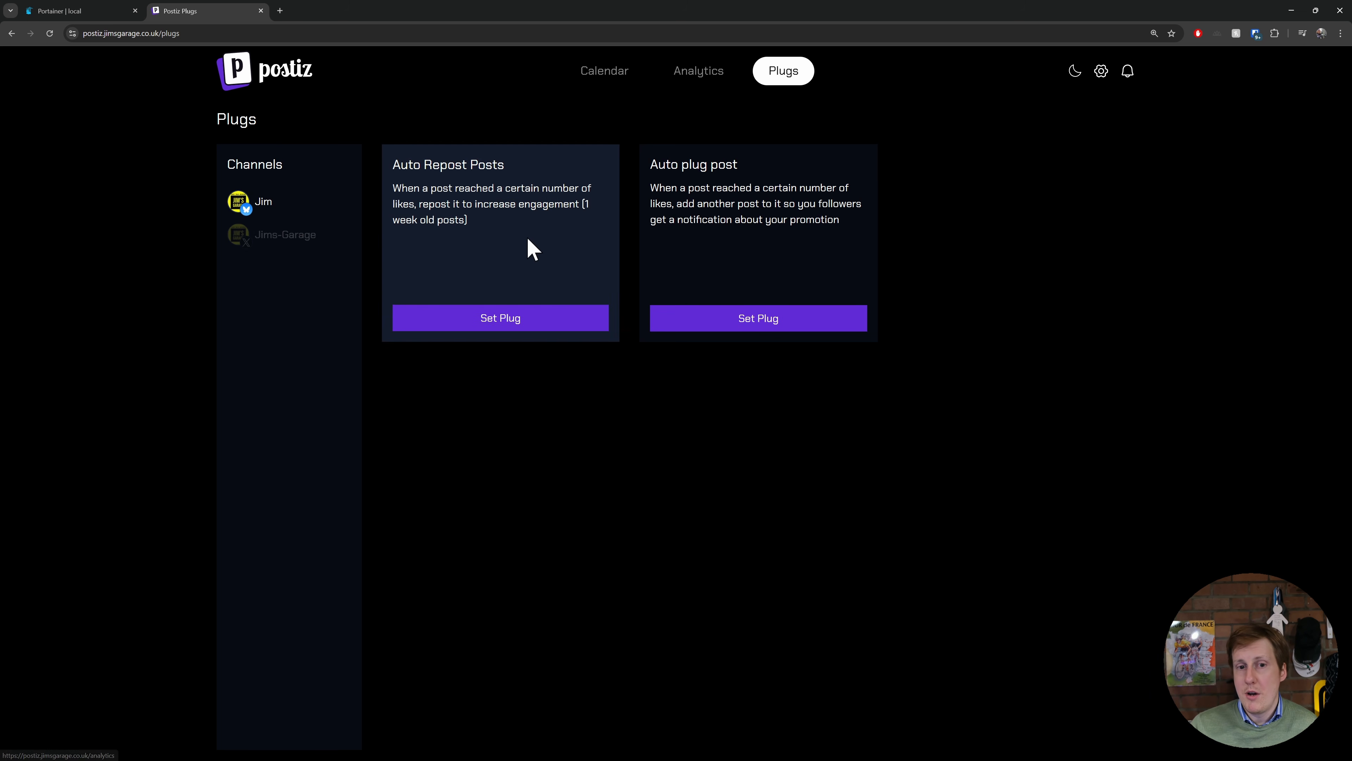
{"action": "left_click_drag", "start_coordinate": [419, 205], "coordinate": [498, 207]}
{"action": "left_click", "coordinate": [566, 312]}
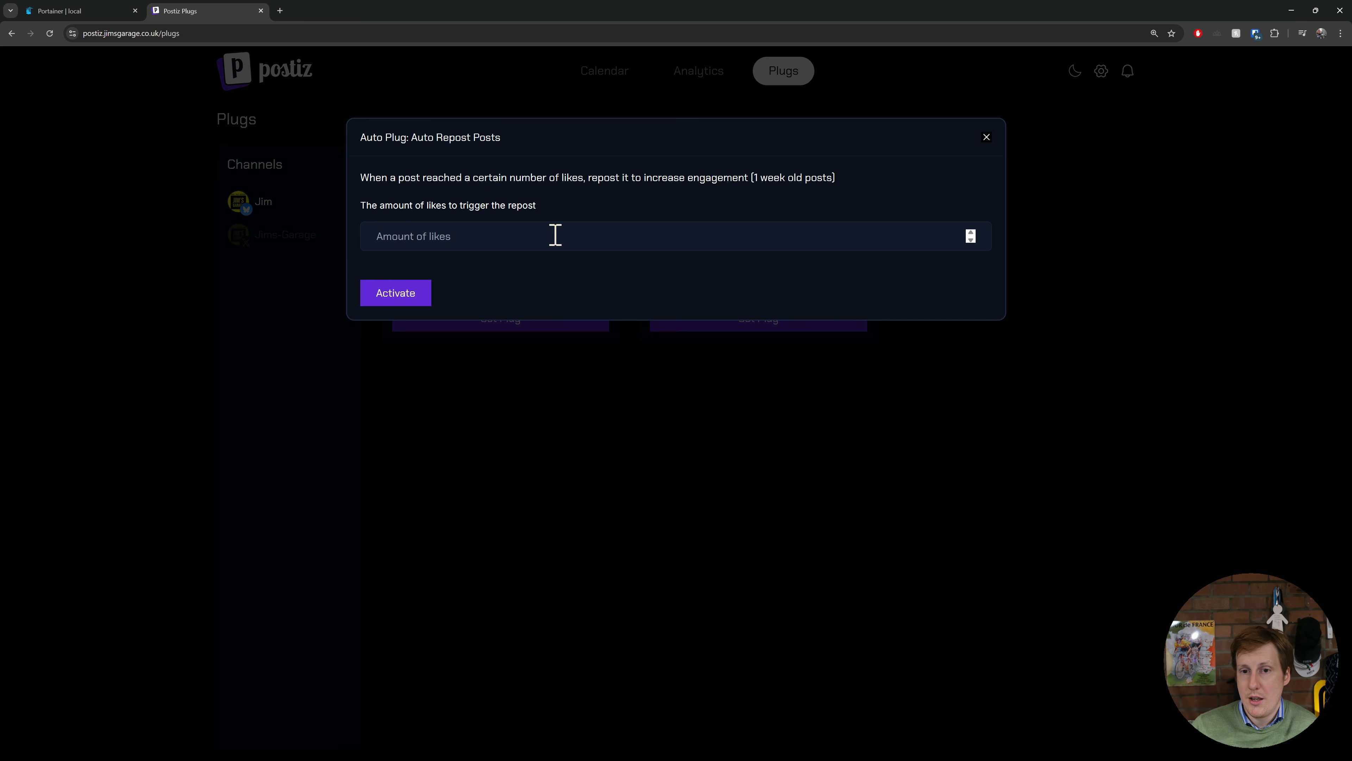
{"action": "left_click", "coordinate": [986, 138]}
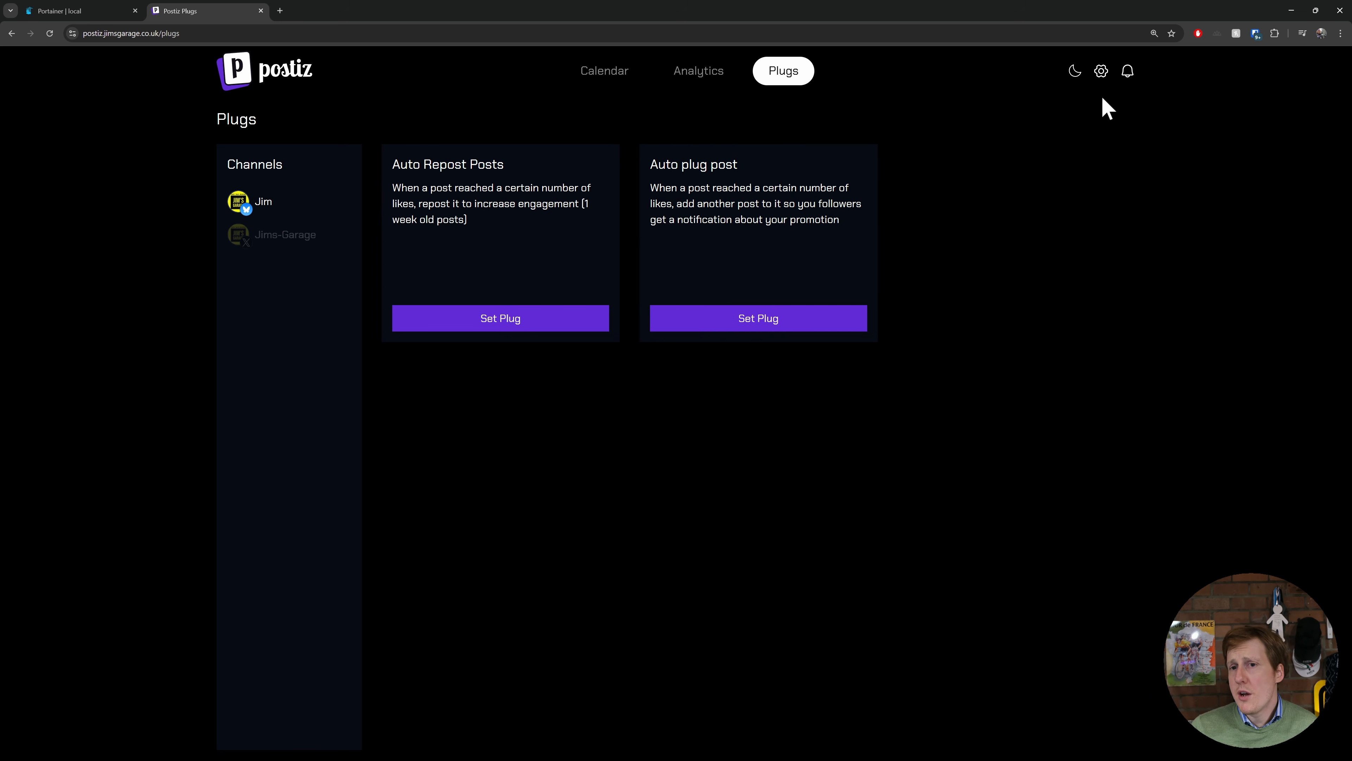
- Look through the Teams, Webhooks, Auto Post, Signatures and Public API sections of the Postiz settings
{"action": "left_click", "coordinate": [1100, 74]}
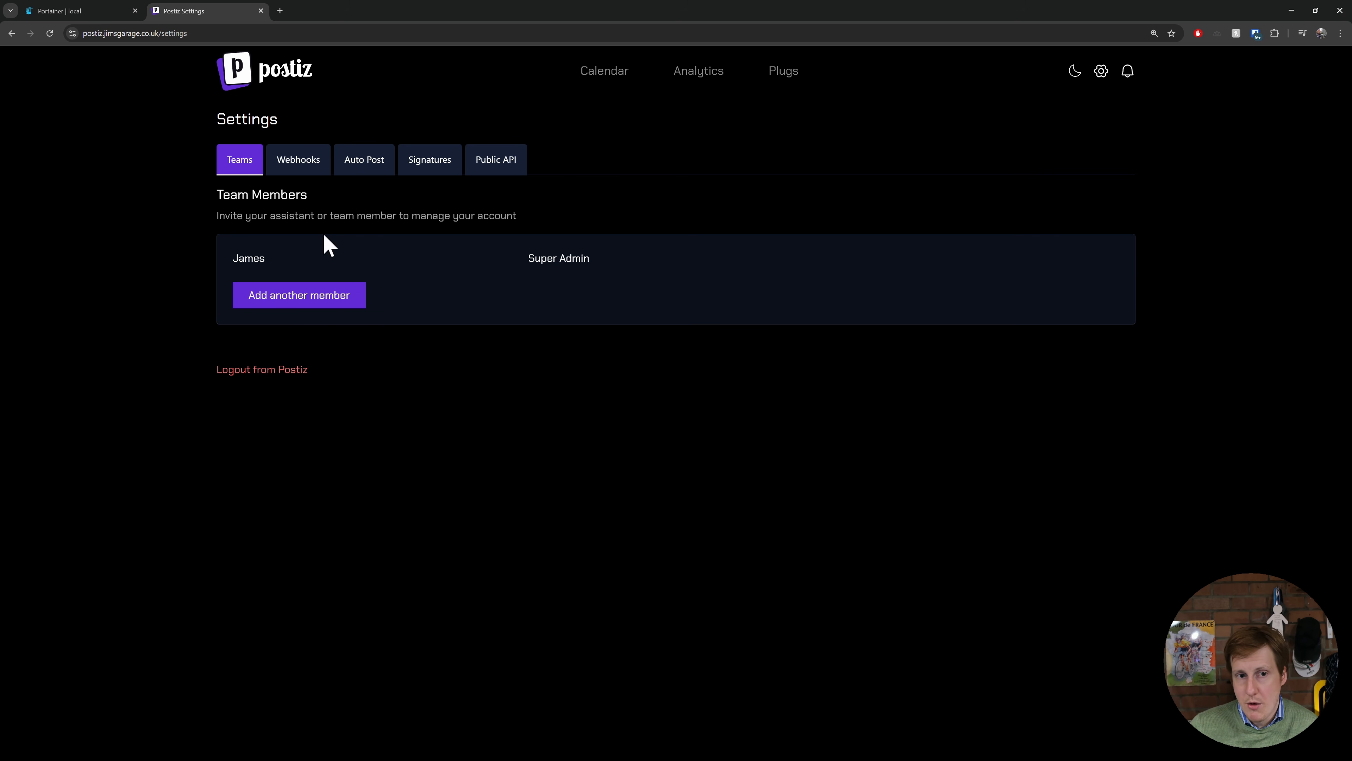
{"action": "left_click", "coordinate": [300, 163]}
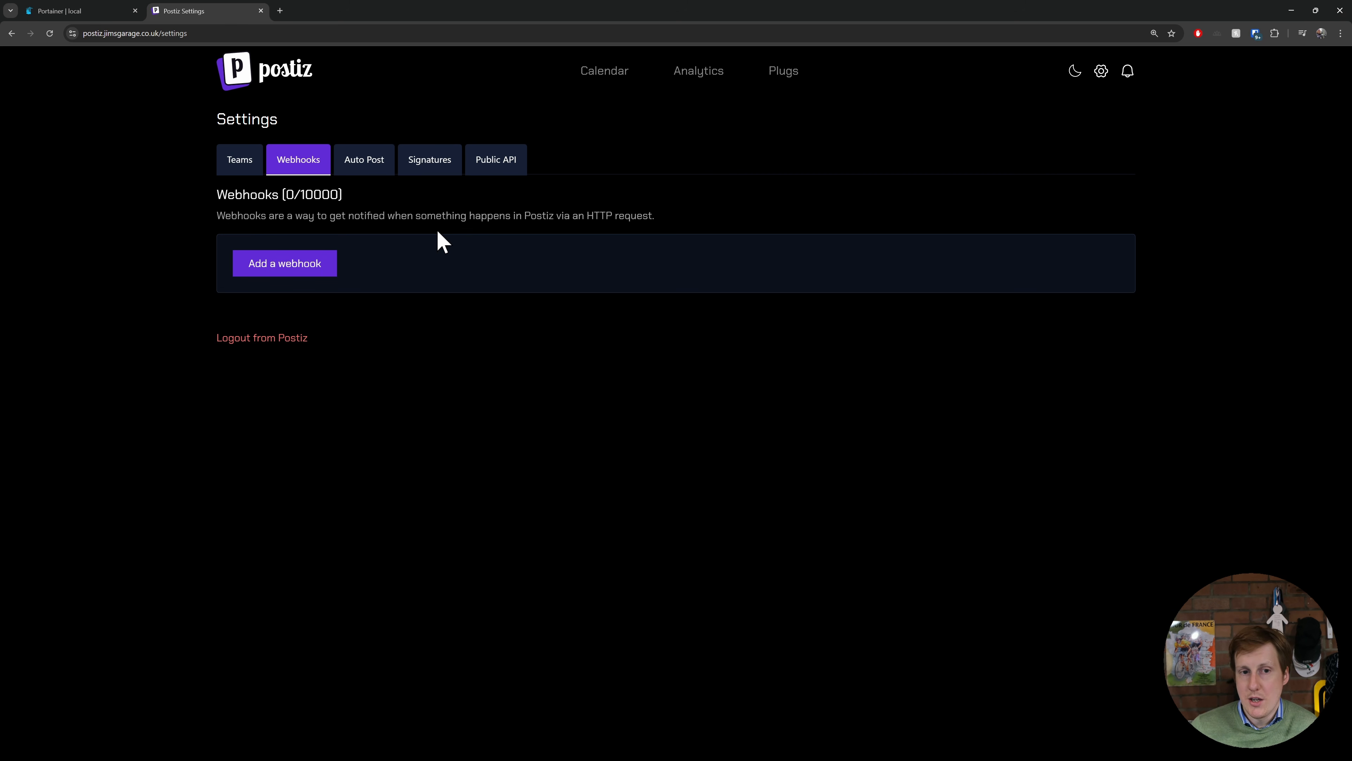
{"action": "left_click", "coordinate": [372, 155]}
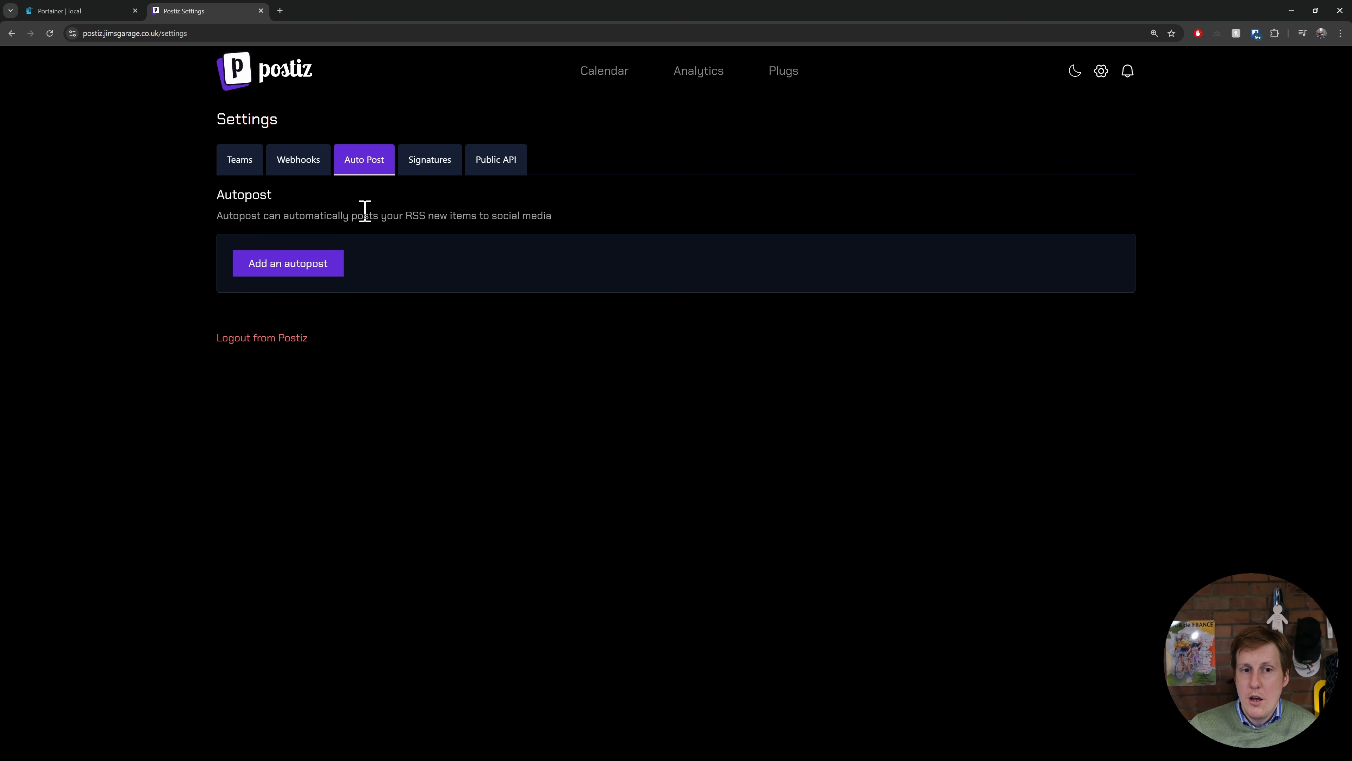
{"action": "left_click_drag", "start_coordinate": [375, 217], "coordinate": [478, 217]}
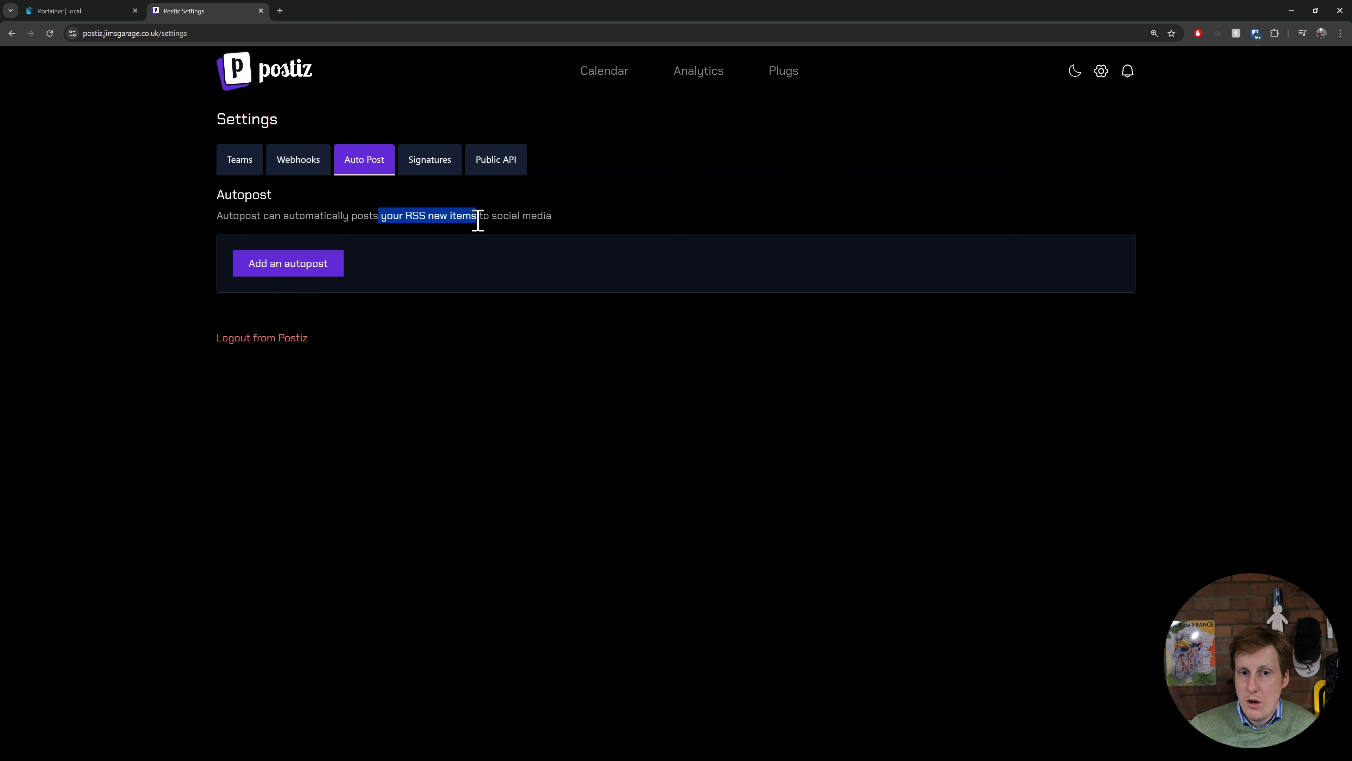
{"action": "left_click", "coordinate": [565, 219]}
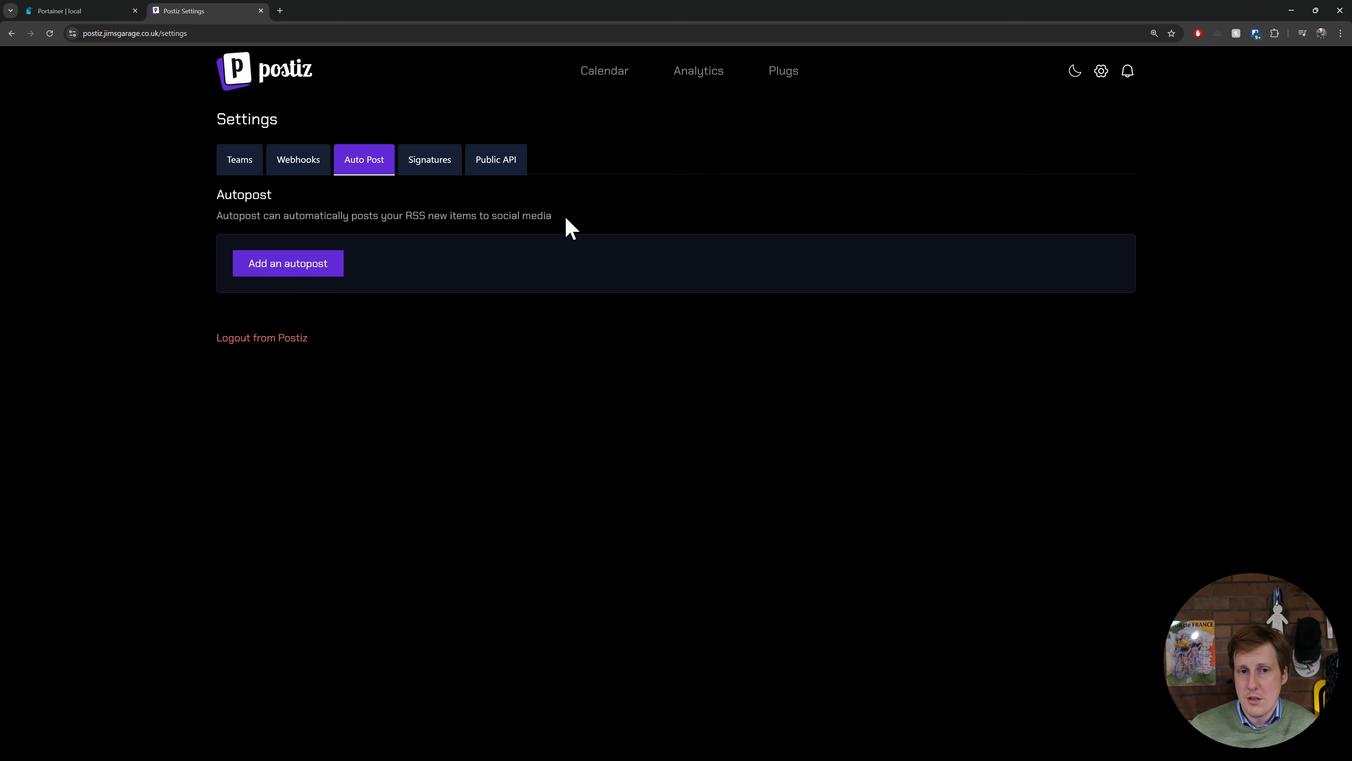
{"action": "left_click", "coordinate": [448, 170]}
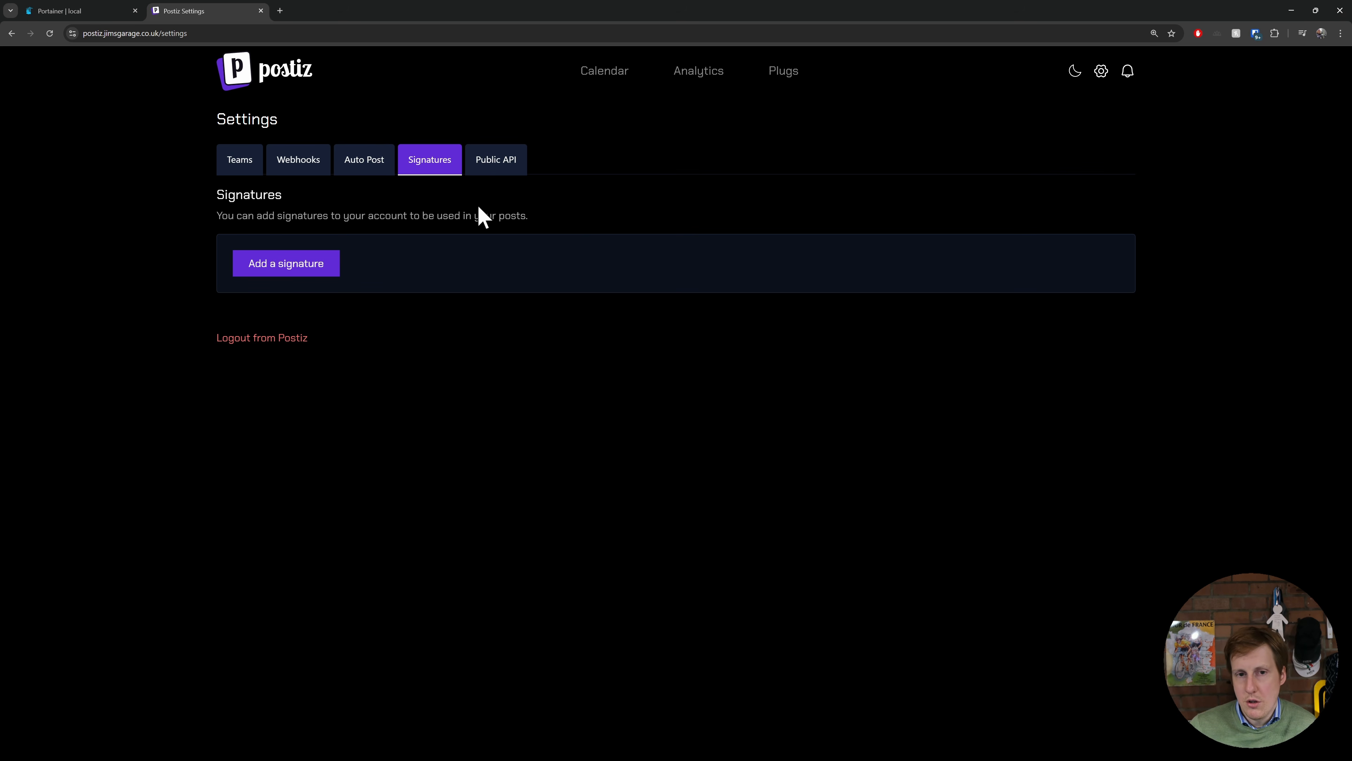
{"action": "left_click", "coordinate": [500, 169]}
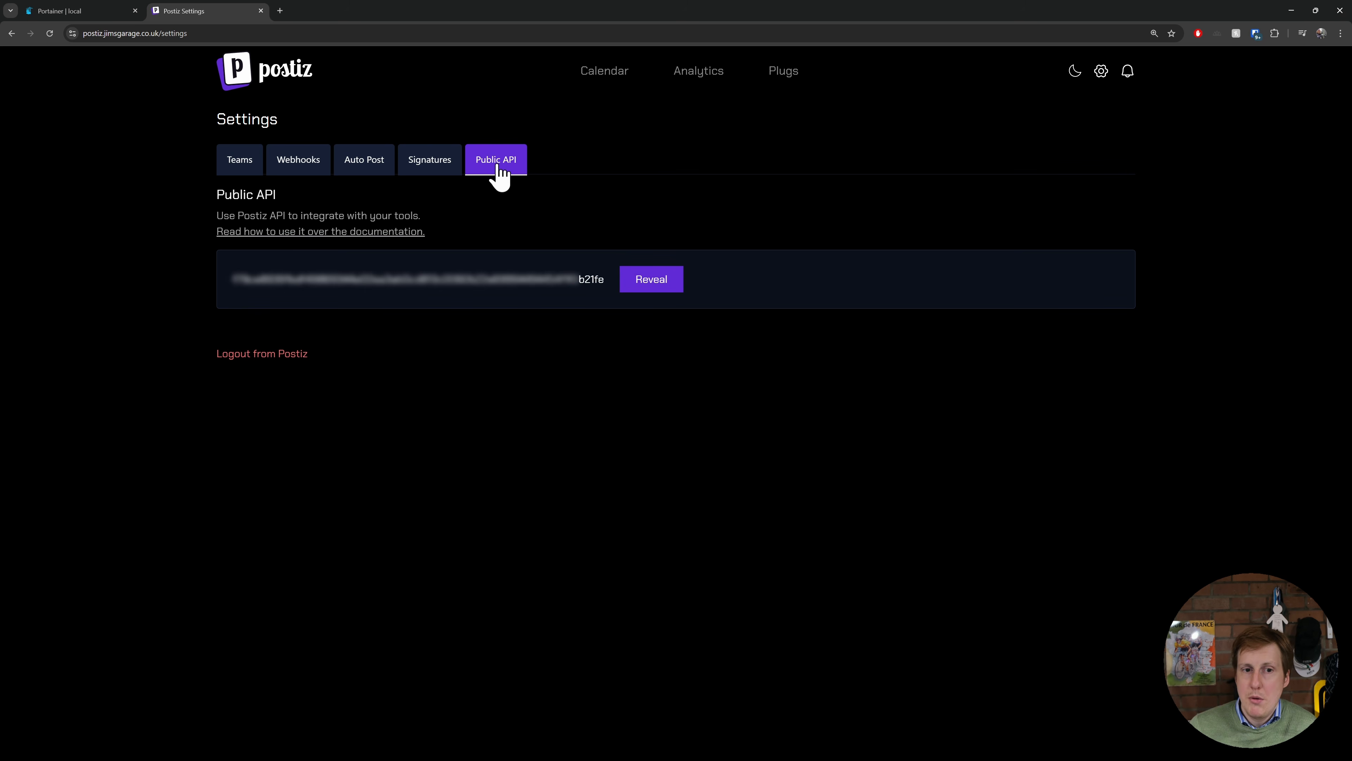